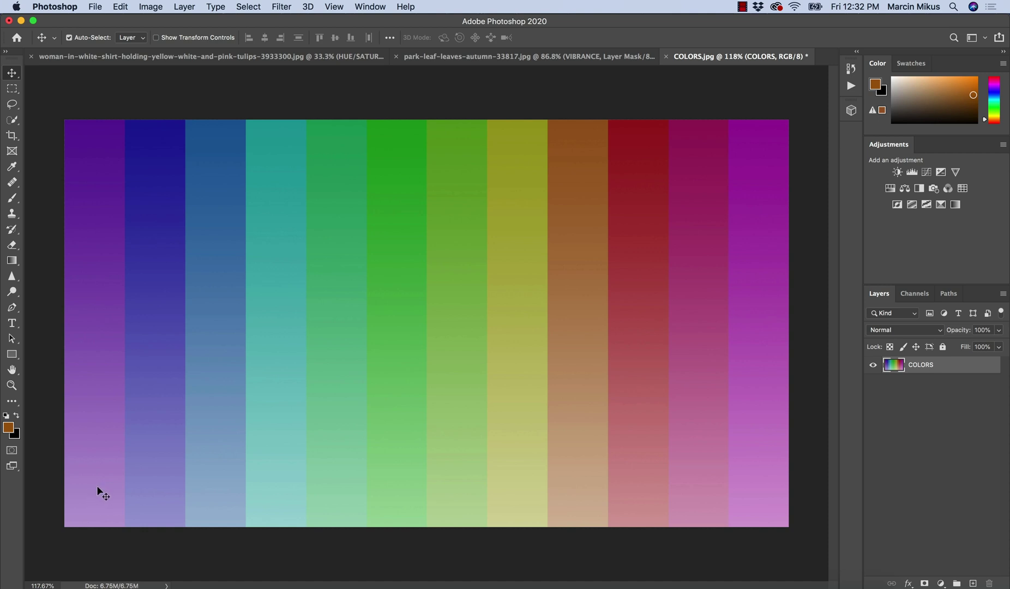
Sample the upper ends of the colour stripes from purple to magenta in the foreground Color Picker to compare their HSB values
click(8, 428)
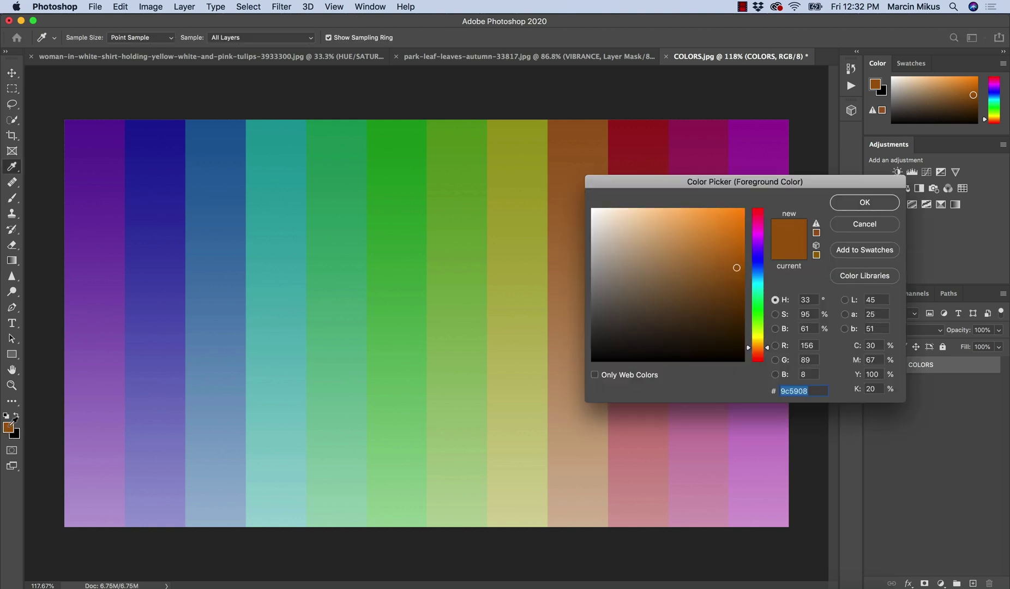
click(94, 125)
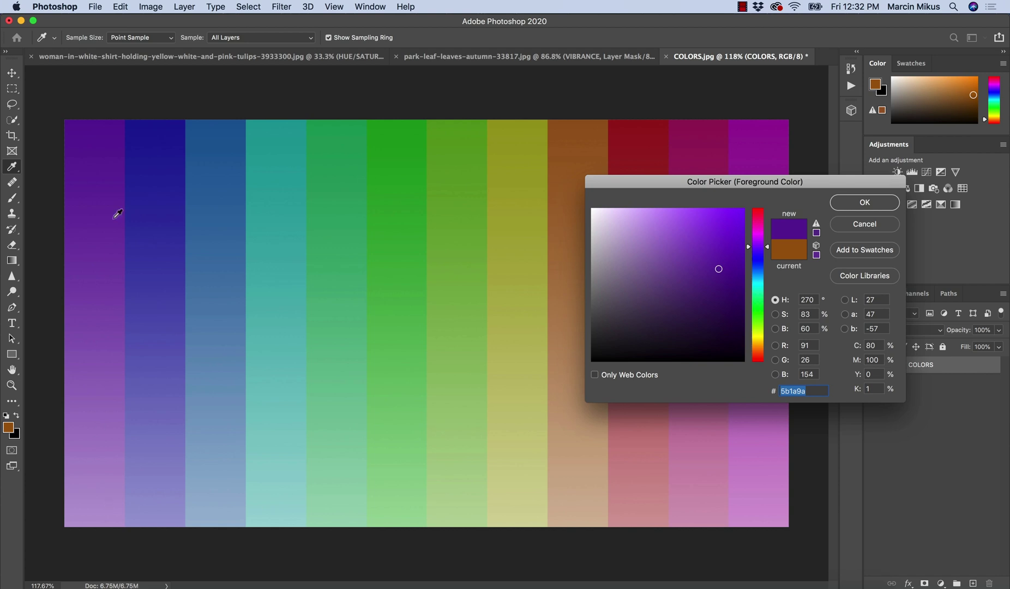
click(160, 134)
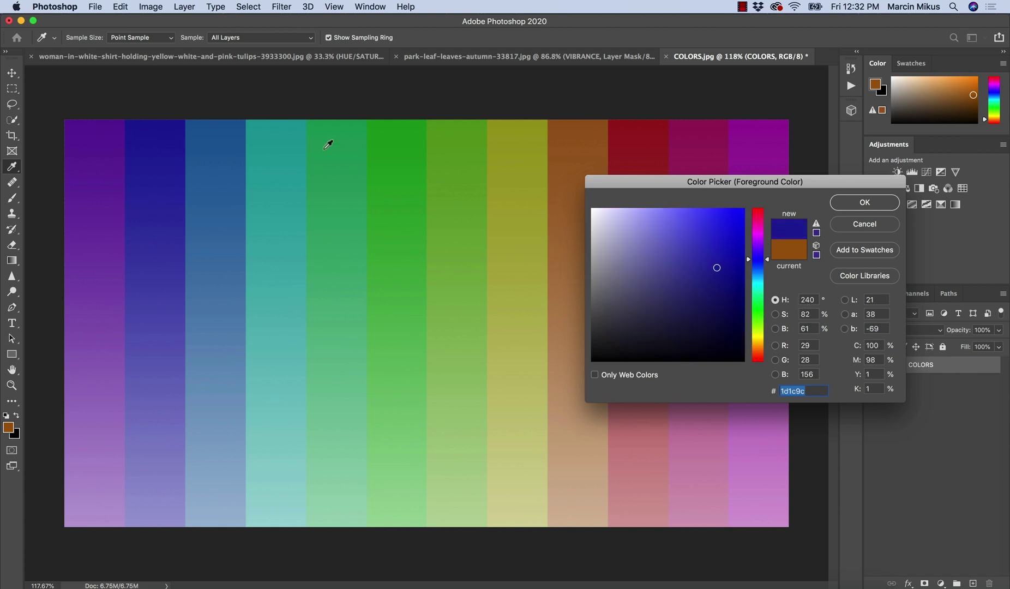
click(219, 136)
click(268, 132)
drag(325, 136, 754, 141)
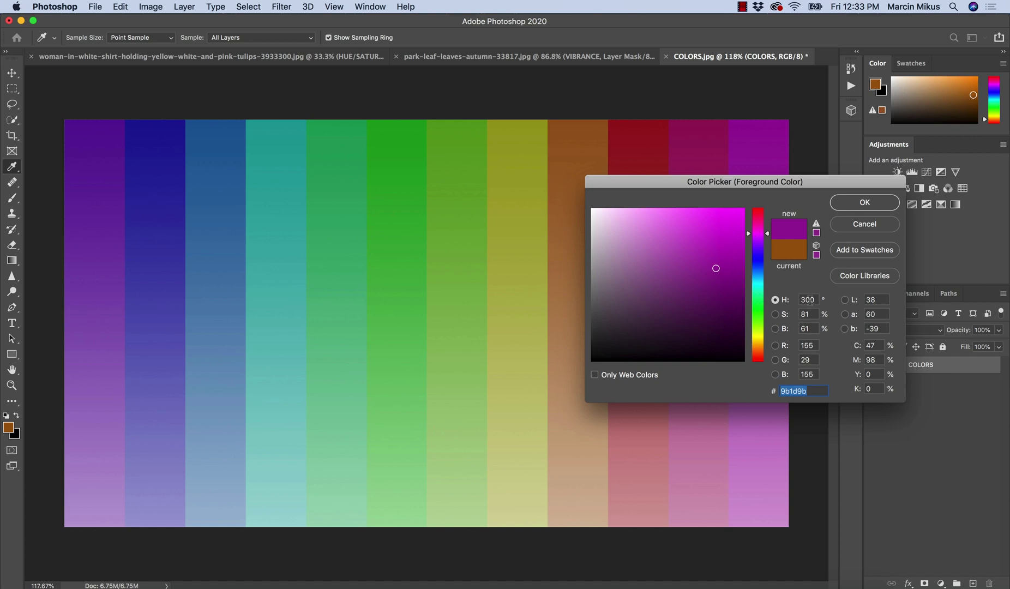
Sample the upper and lower ends of the purple stripe to compare their saturation and brightness
click(96, 126)
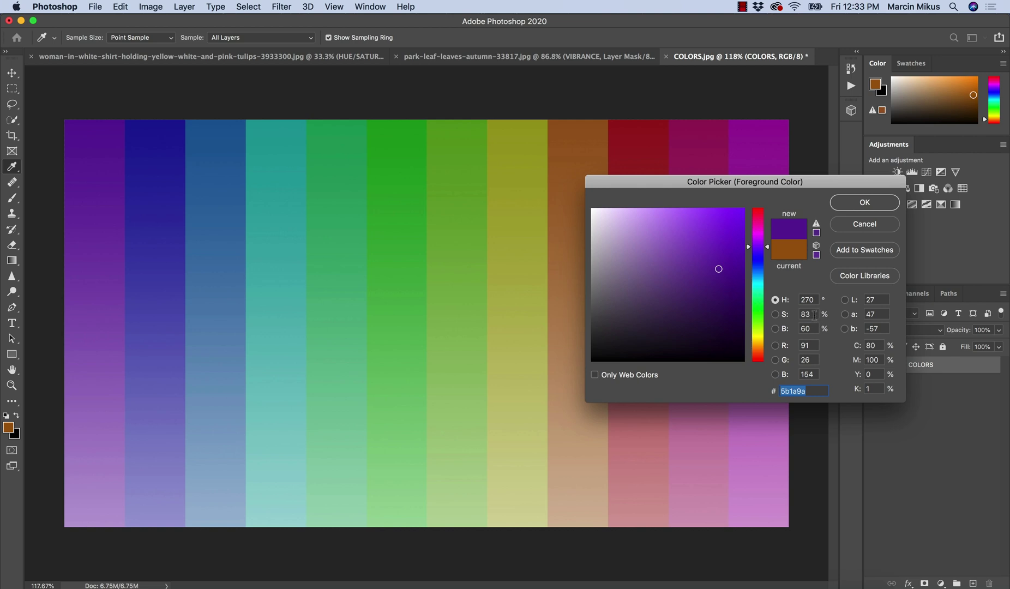
click(104, 518)
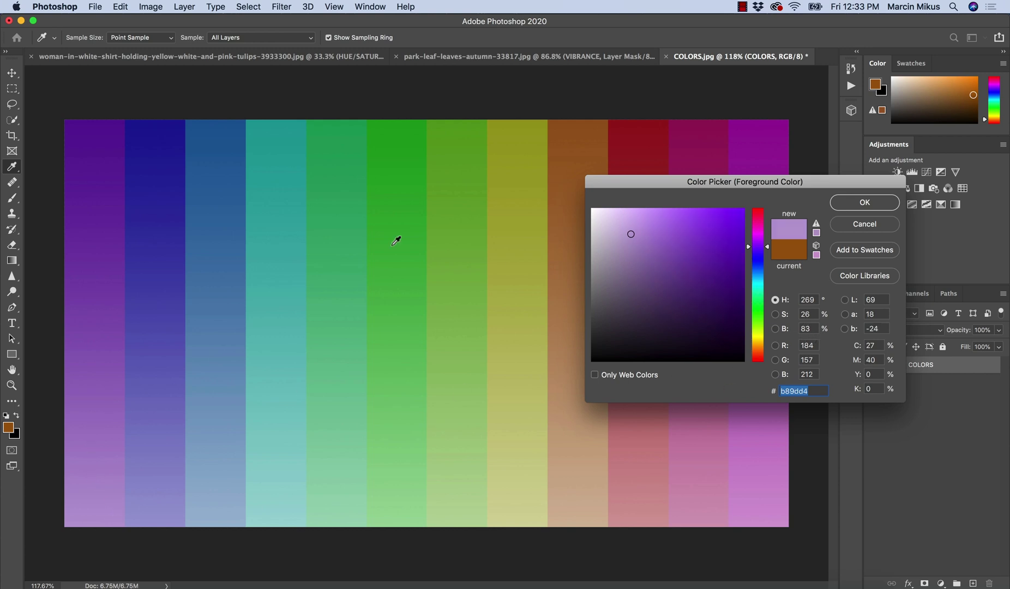
click(112, 123)
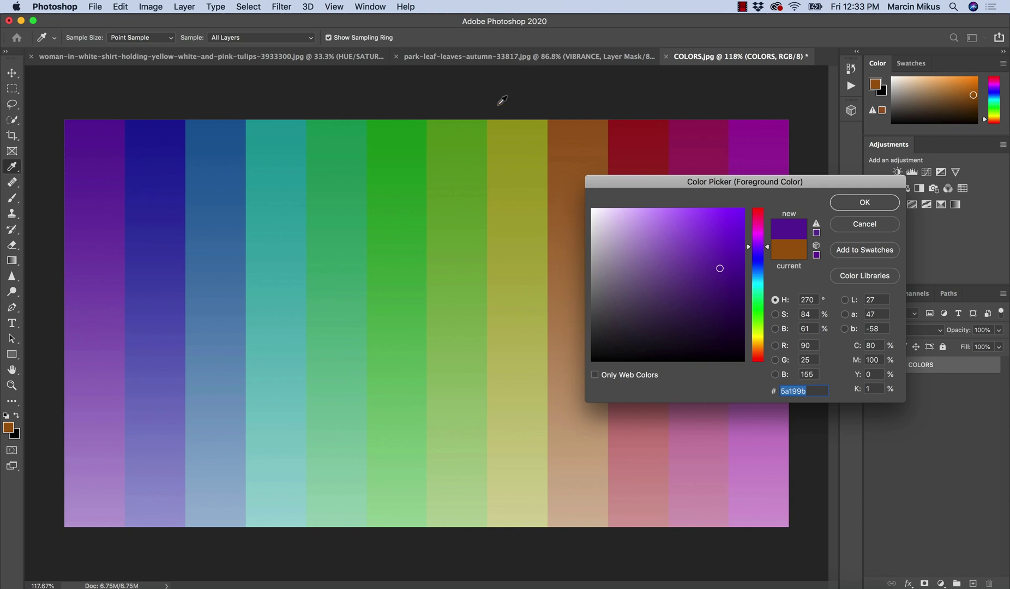
Compare the saturation across the upper ends of the yellow, green, teal, blue and purple stripes, and leave the foreground colour unchanged
click(514, 131)
click(463, 134)
click(385, 132)
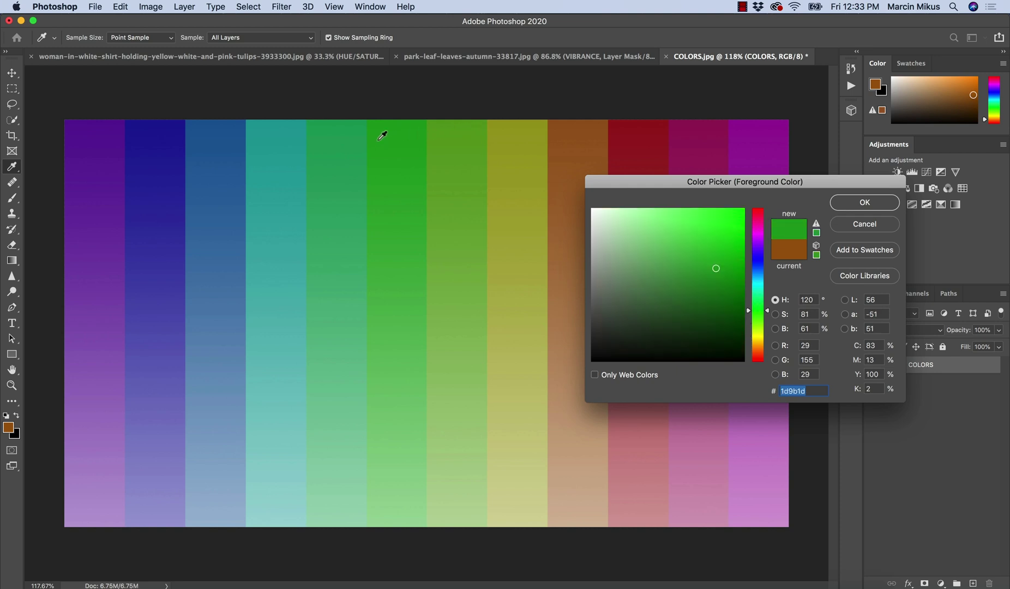
click(317, 133)
click(288, 132)
click(228, 132)
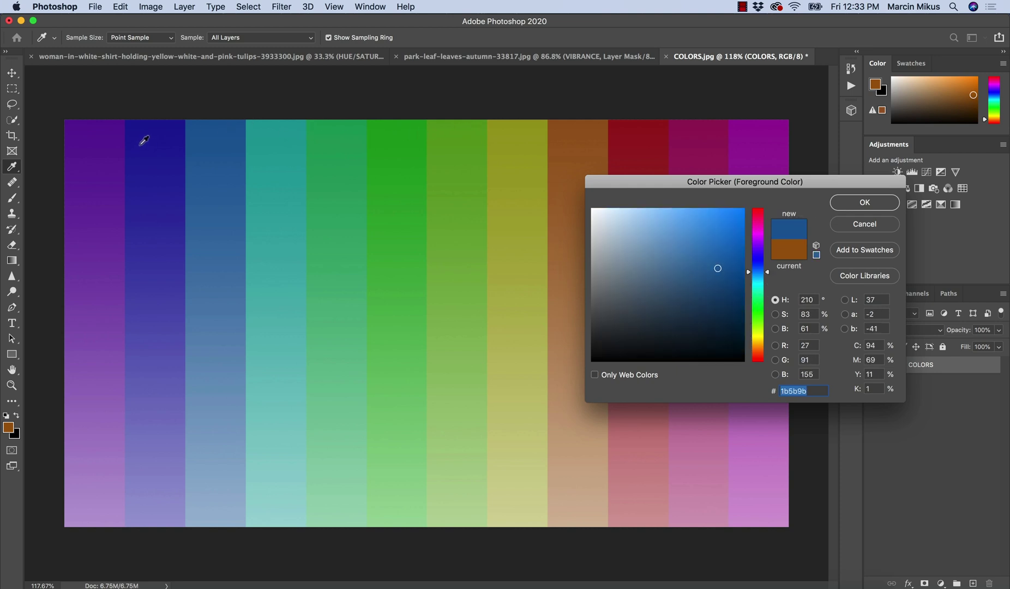
click(141, 138)
click(118, 136)
click(169, 136)
click(239, 129)
click(261, 136)
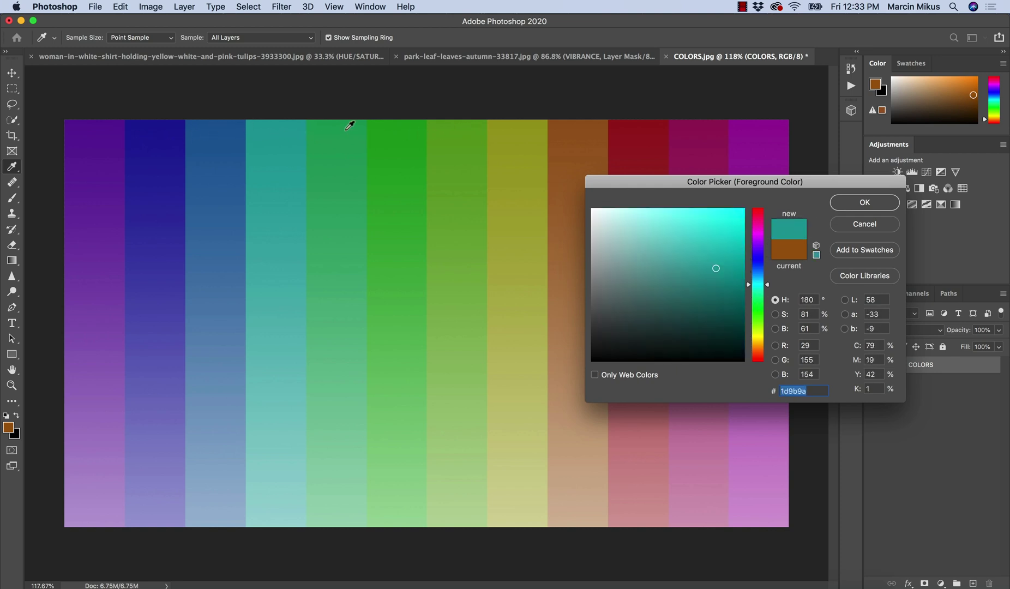
click(344, 129)
click(404, 148)
click(458, 137)
click(540, 141)
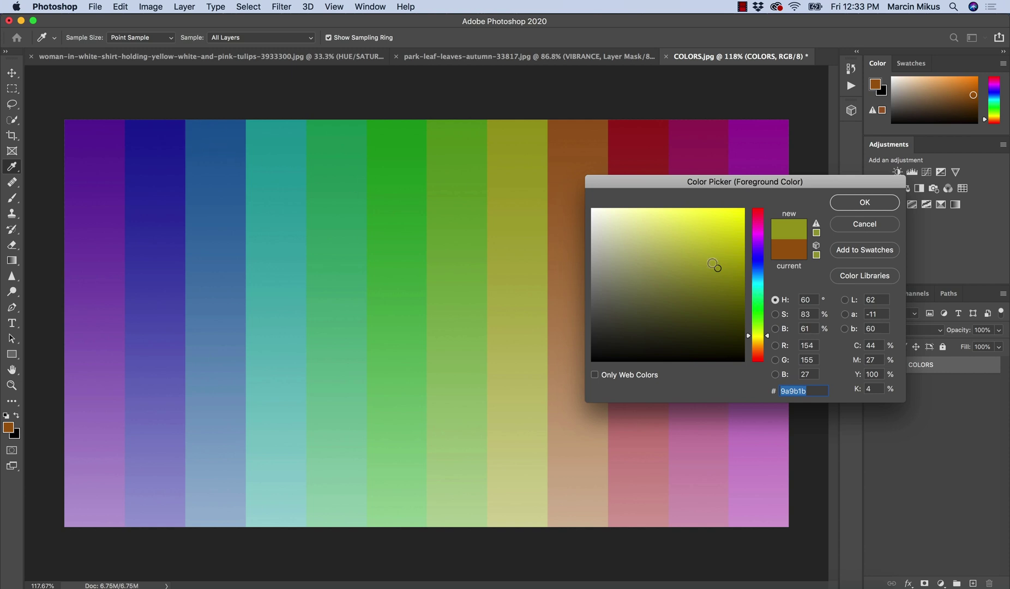
click(860, 228)
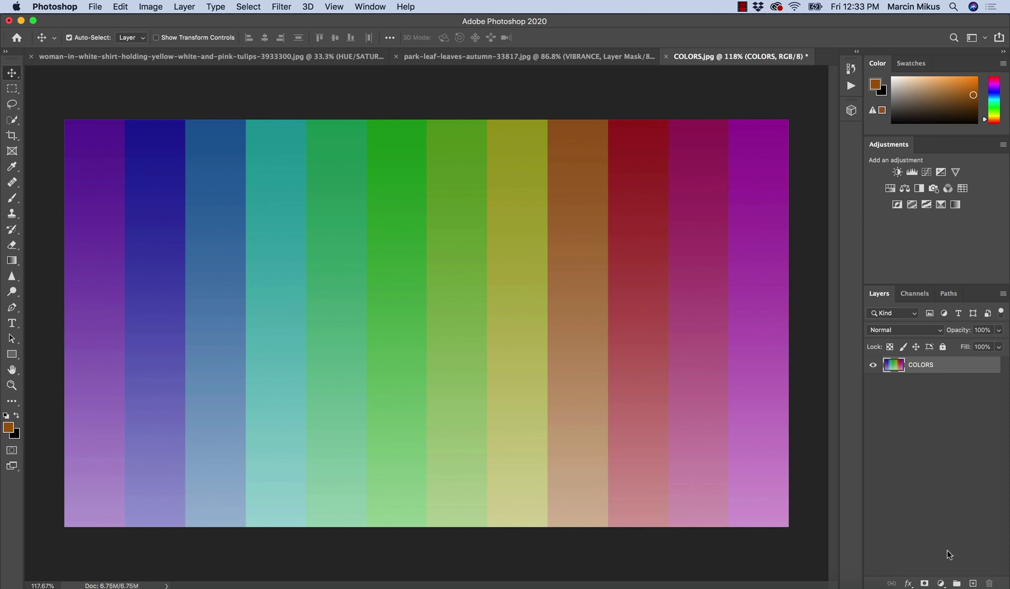
Add a Hue/Saturation adjustment layer above COLORS and rename it HUE/SATURATION
click(940, 583)
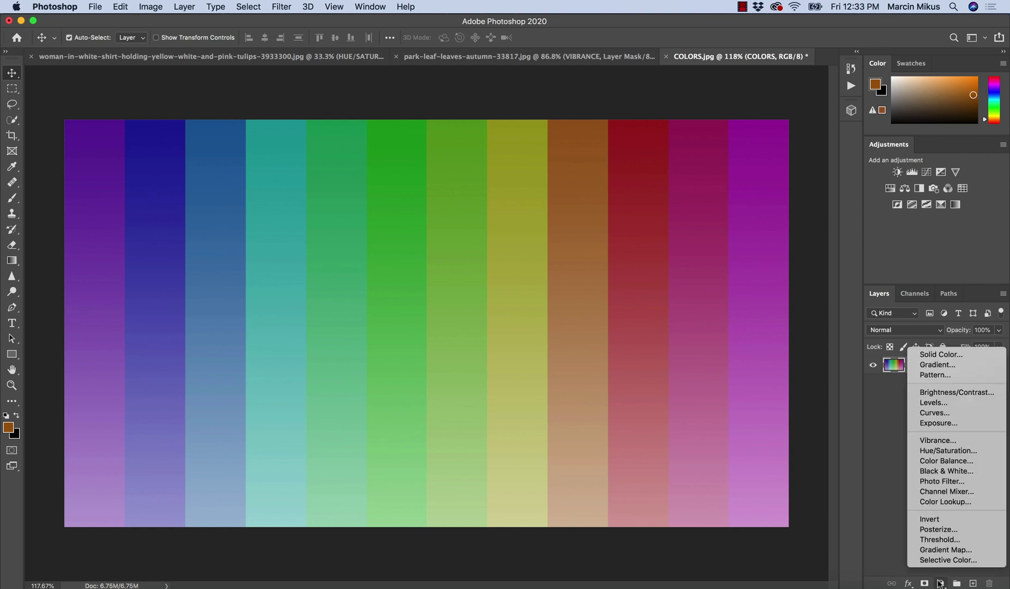
click(949, 451)
double_click(955, 365)
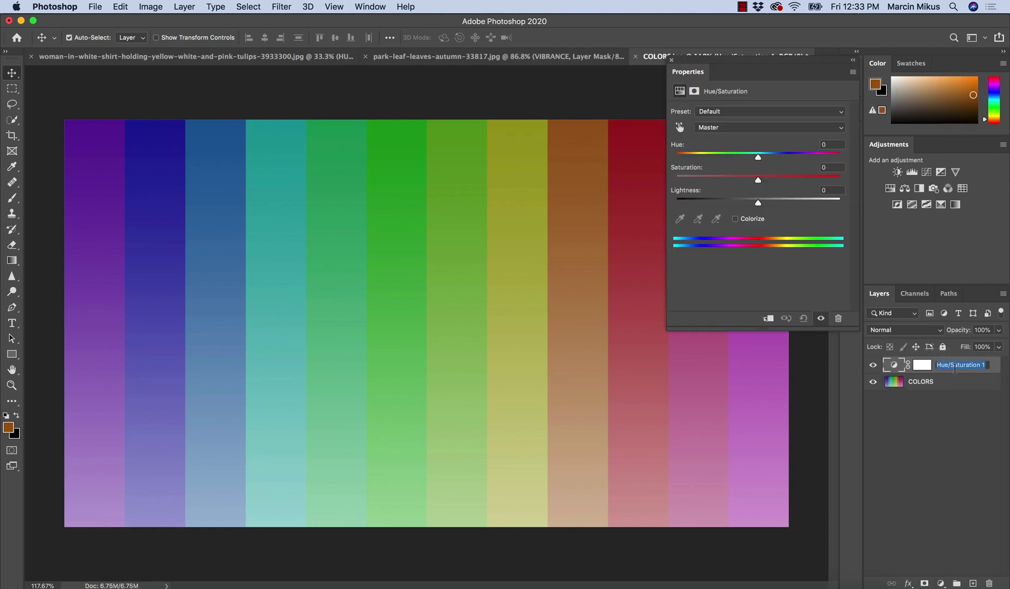
double_click(949, 364)
text(HUE)
drag(951, 365, 1009, 368)
text(SATURATION)
key(Return)
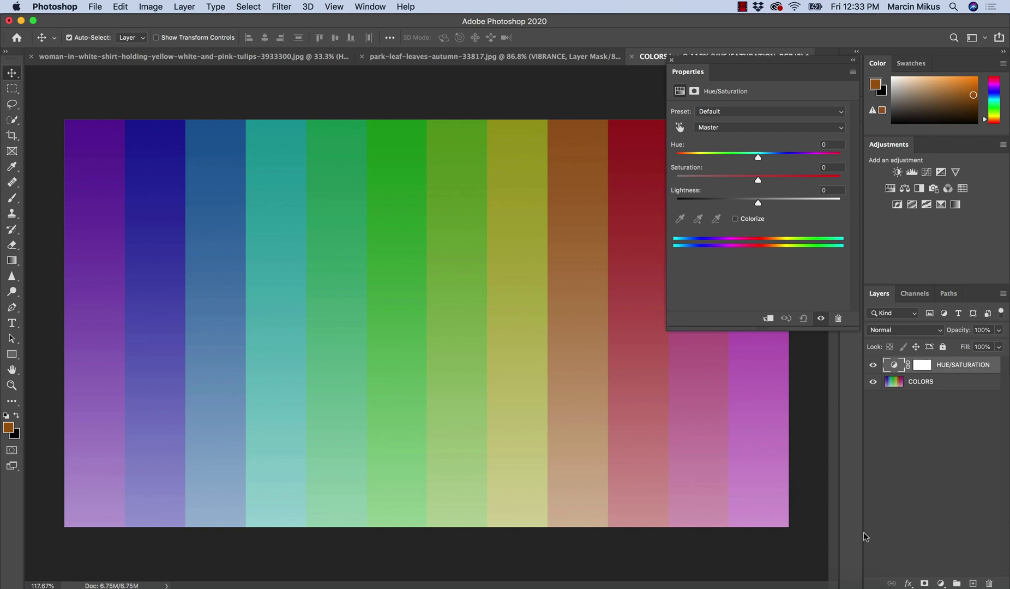
Add a Vibrance adjustment layer above HUE/SATURATION and rename it SATURATION
click(942, 582)
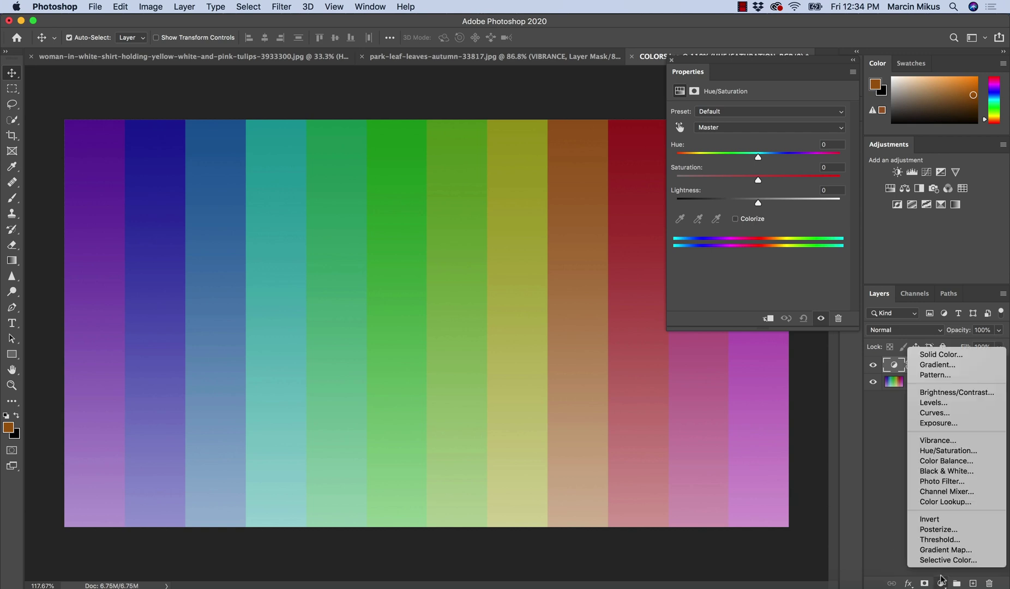
click(948, 442)
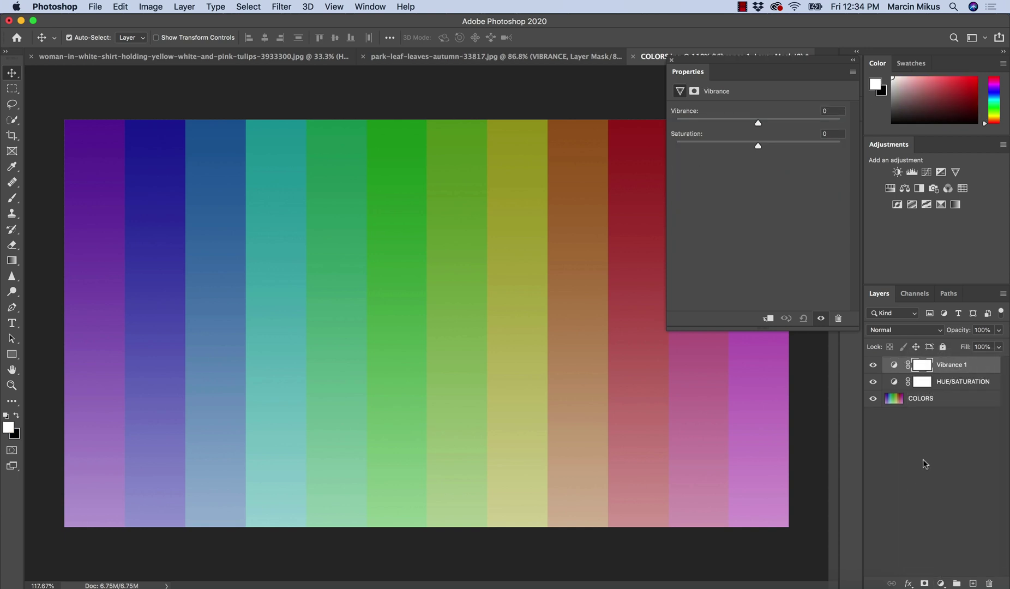
double_click(951, 364)
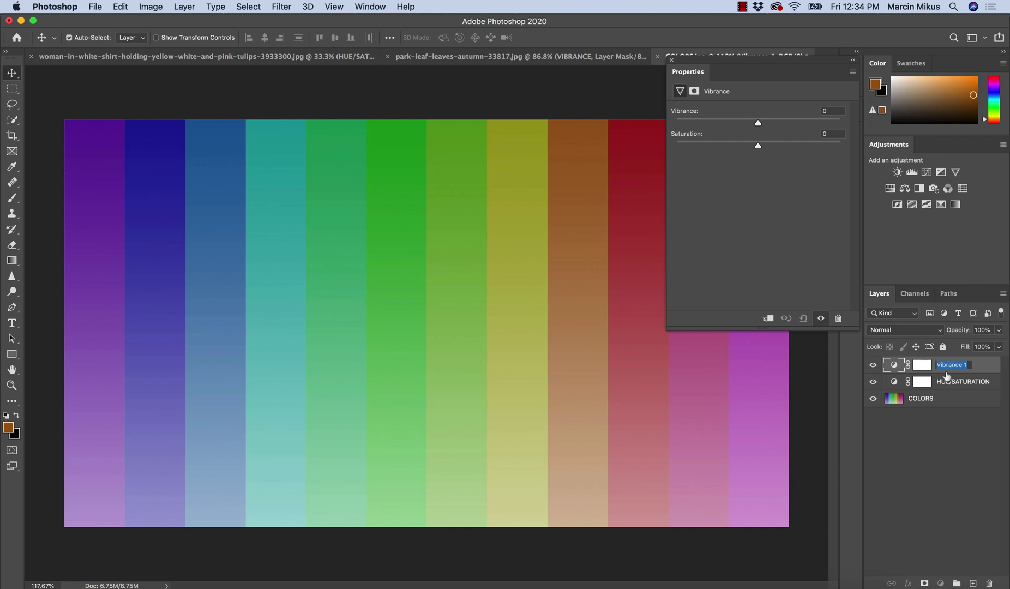
text(SATURATION)
key(Return)
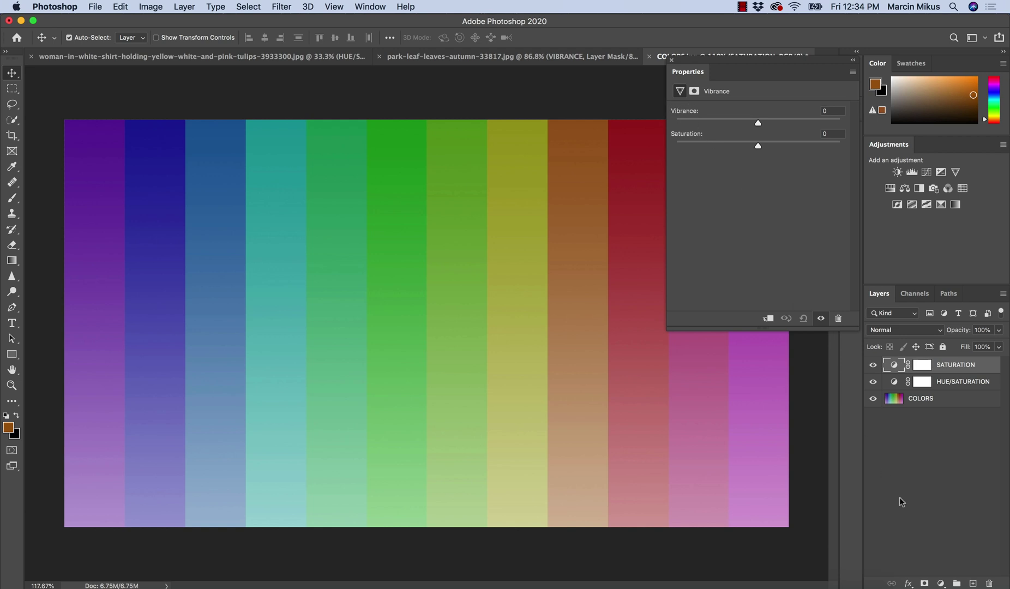
Add a second Vibrance adjustment layer on top of the stack and rename it VIBRANCE
click(941, 583)
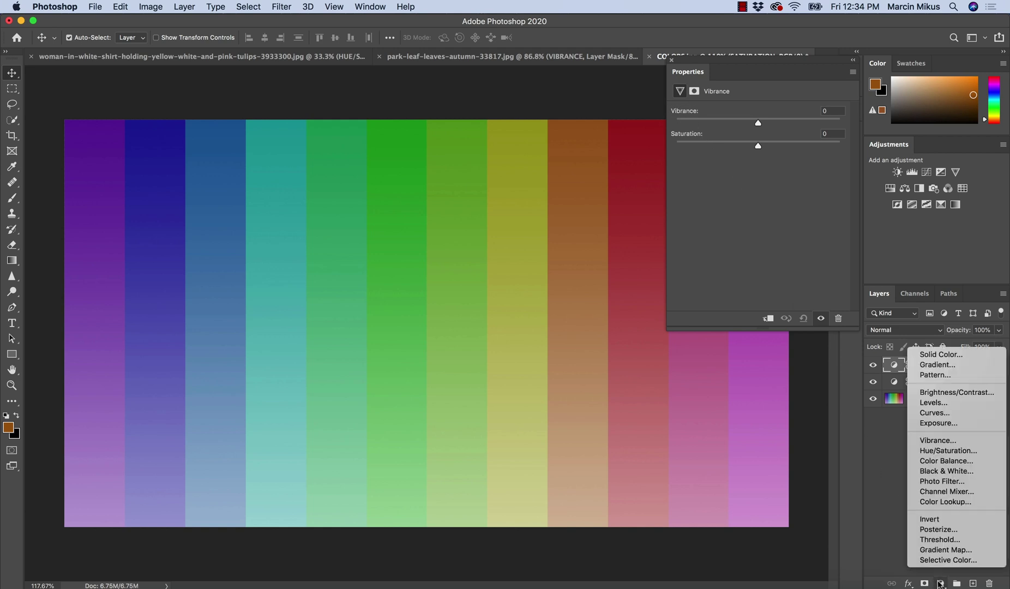
click(949, 440)
double_click(951, 365)
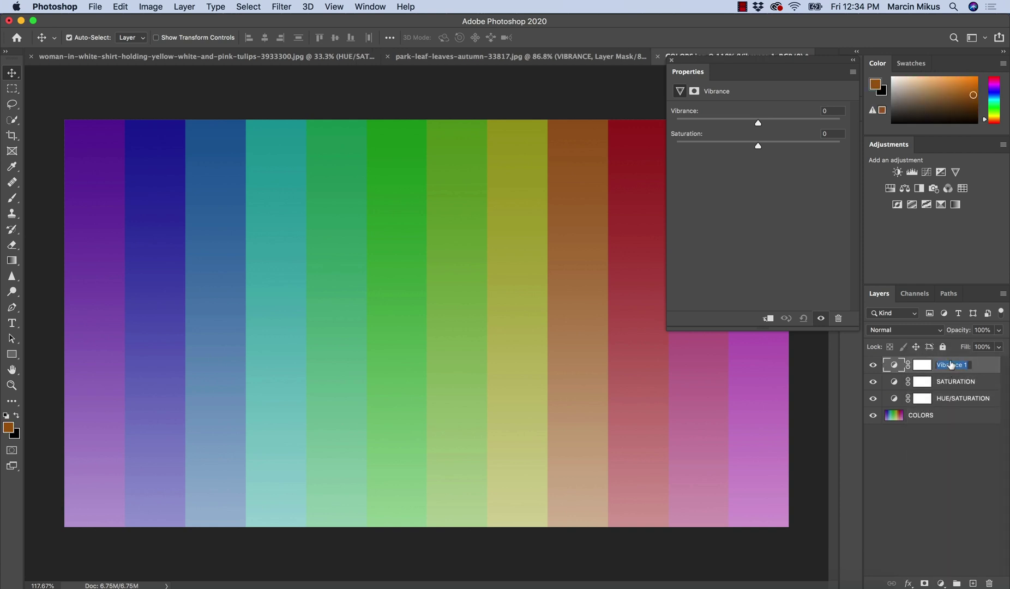
text(VIBRANCE)
key(Return)
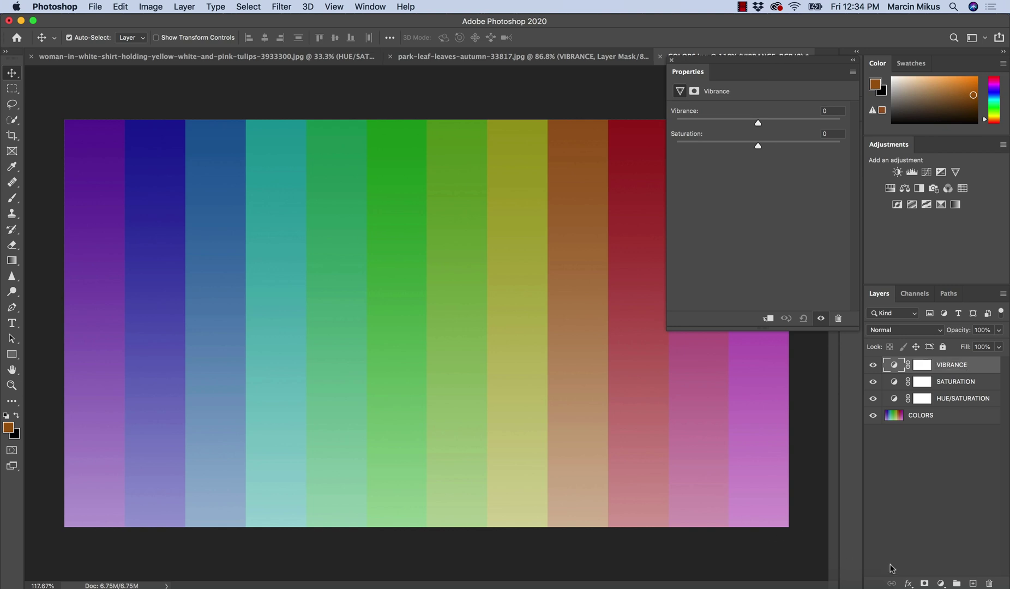
Create a new empty layer above VIBRANCE and rename it TEST
click(973, 583)
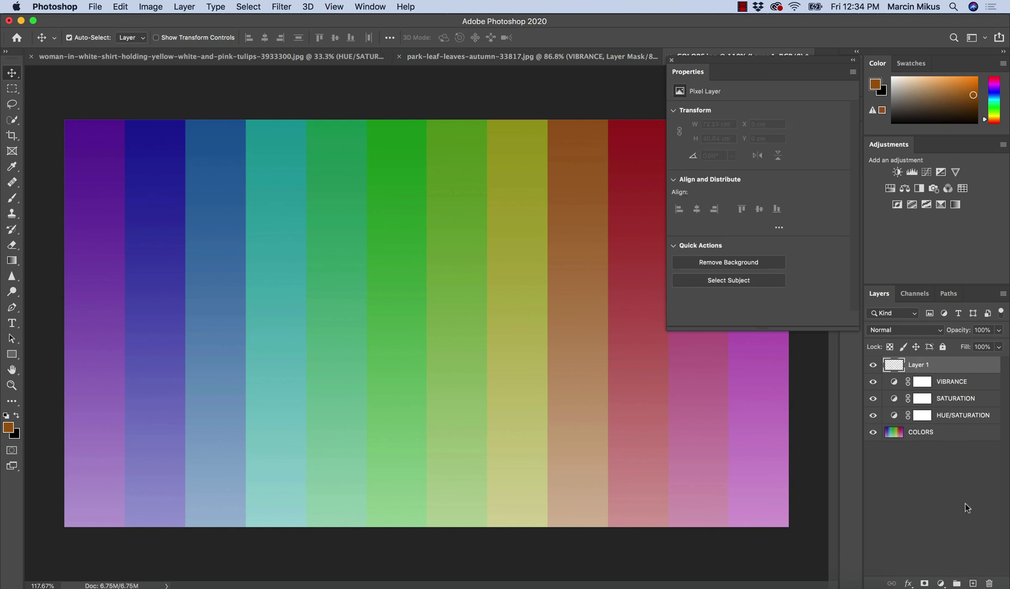
double_click(919, 365)
text(TEST)
key(Return)
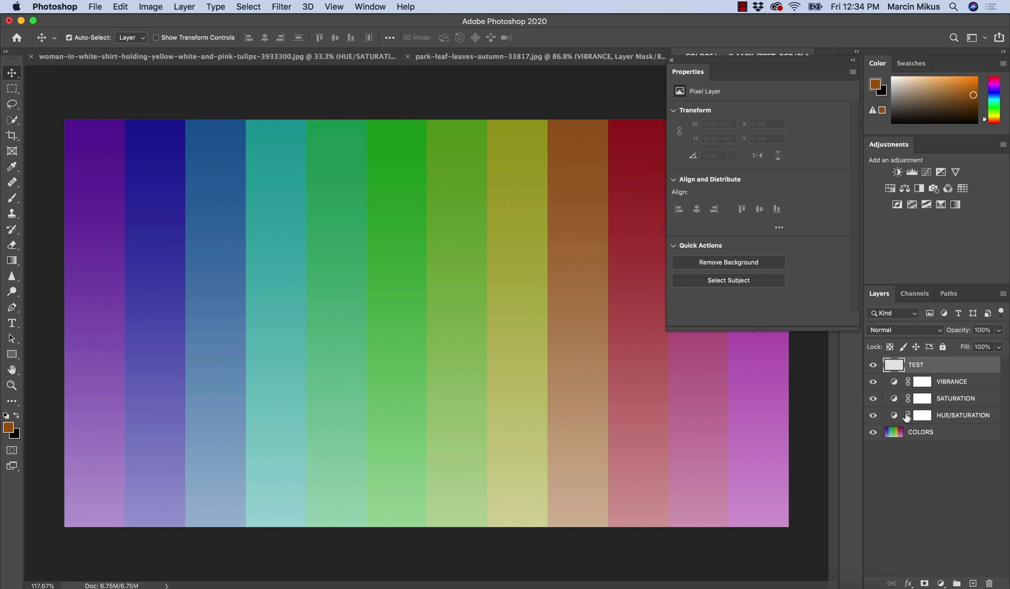
Set Saturation to +100 in the HUE/SATURATION adjustment layer
click(924, 416)
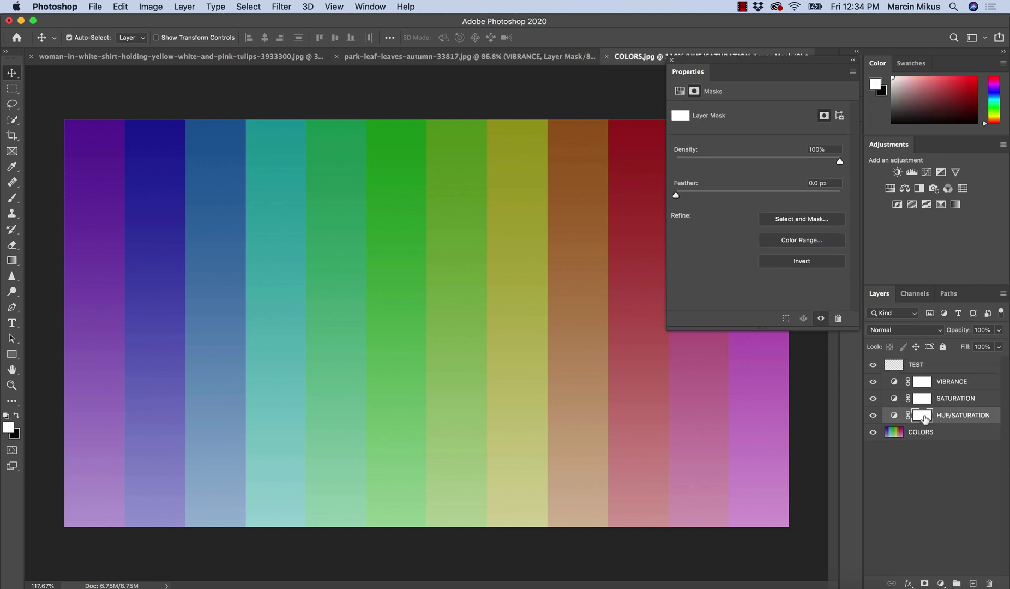
click(895, 418)
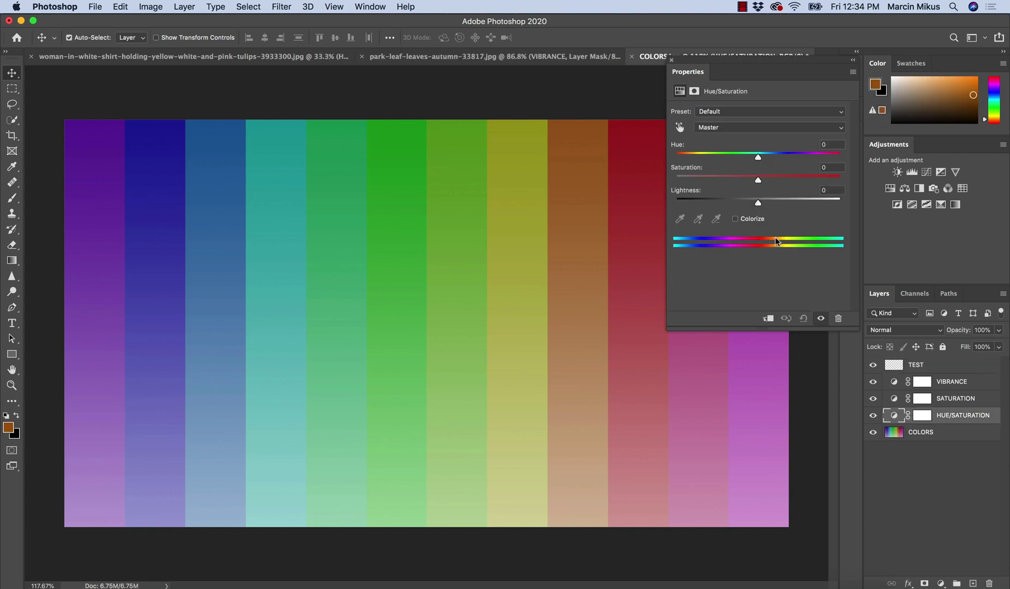
drag(759, 181, 842, 181)
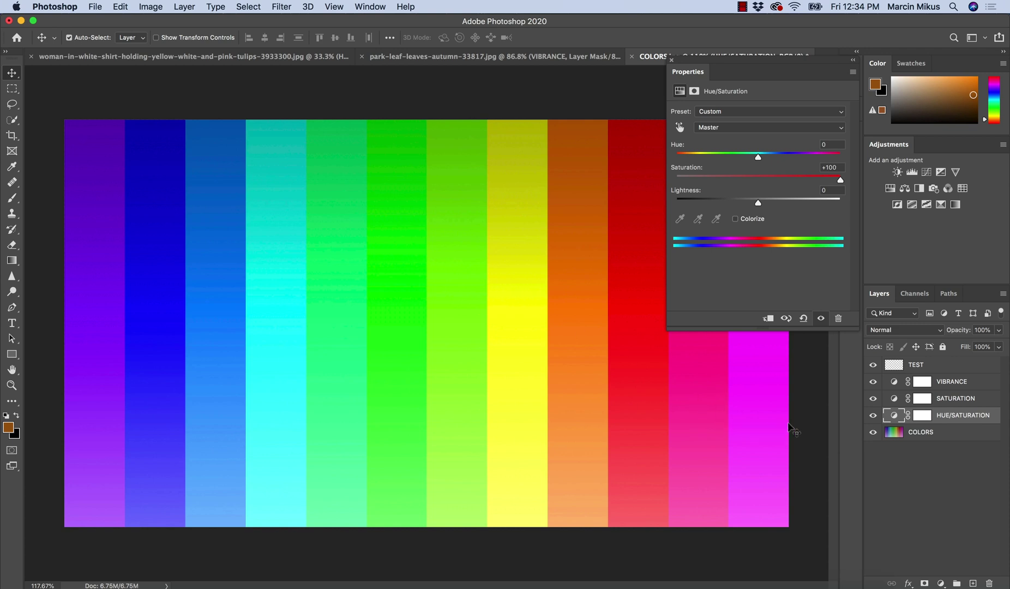
Select the TEST layer, open the foreground Color Picker and close the Properties panel covering the chart
click(892, 366)
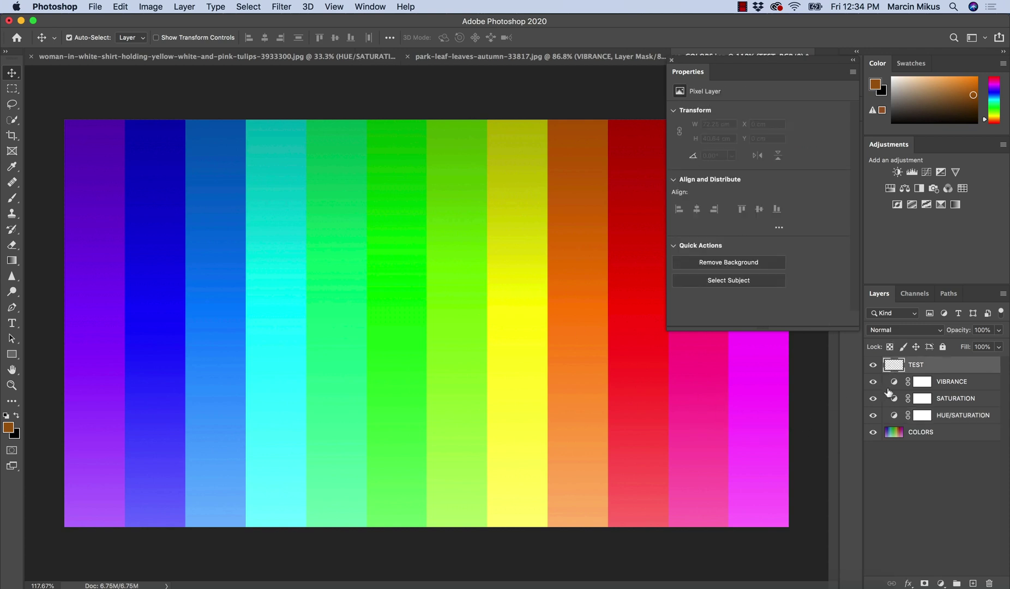
click(9, 426)
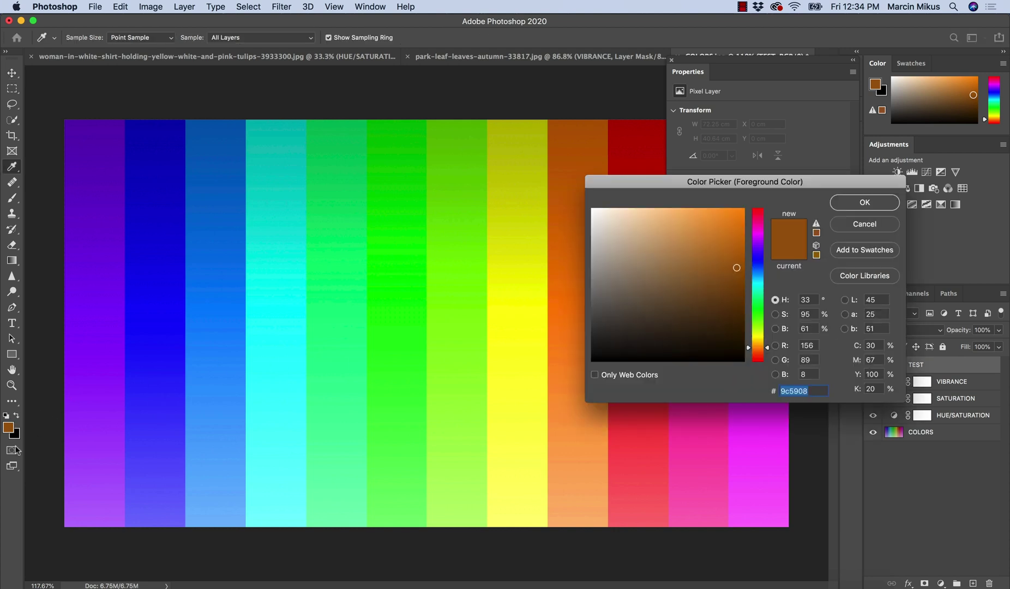
click(672, 61)
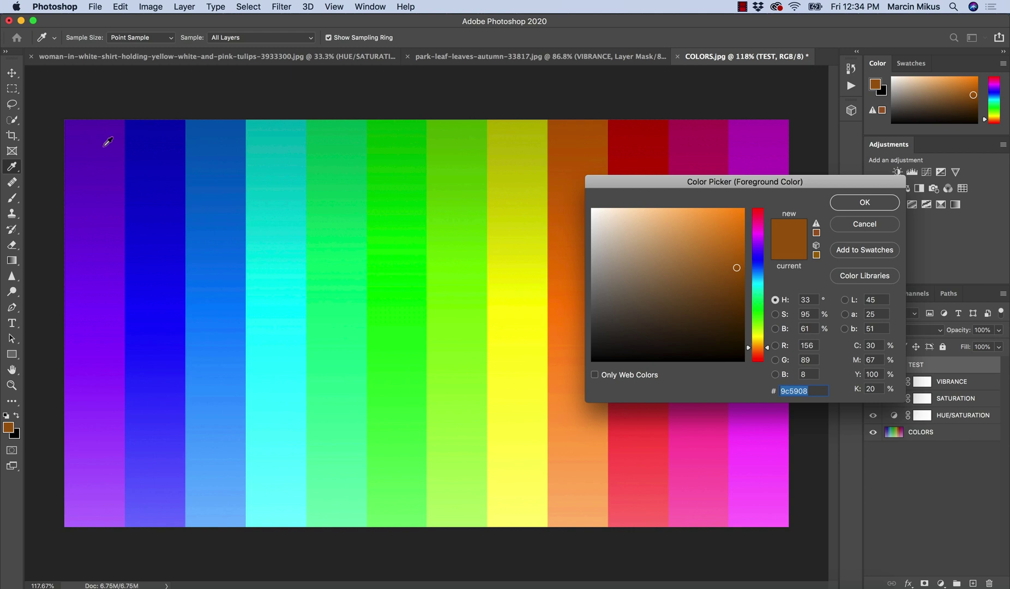
Sample the dark upper ends of the stripes from purple across to magenta to compare their HSB saturation
click(90, 123)
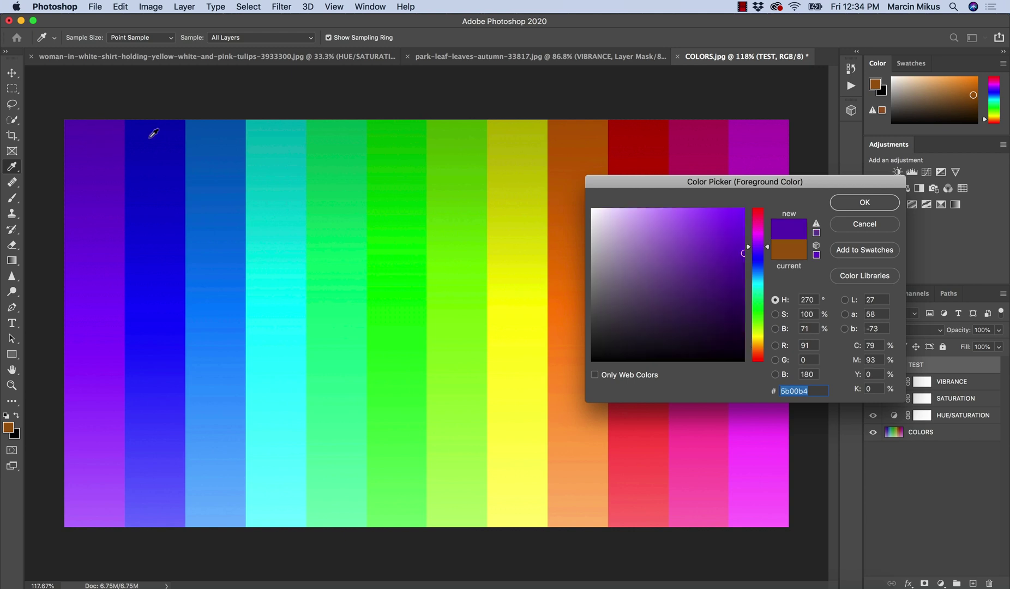
click(186, 141)
click(225, 130)
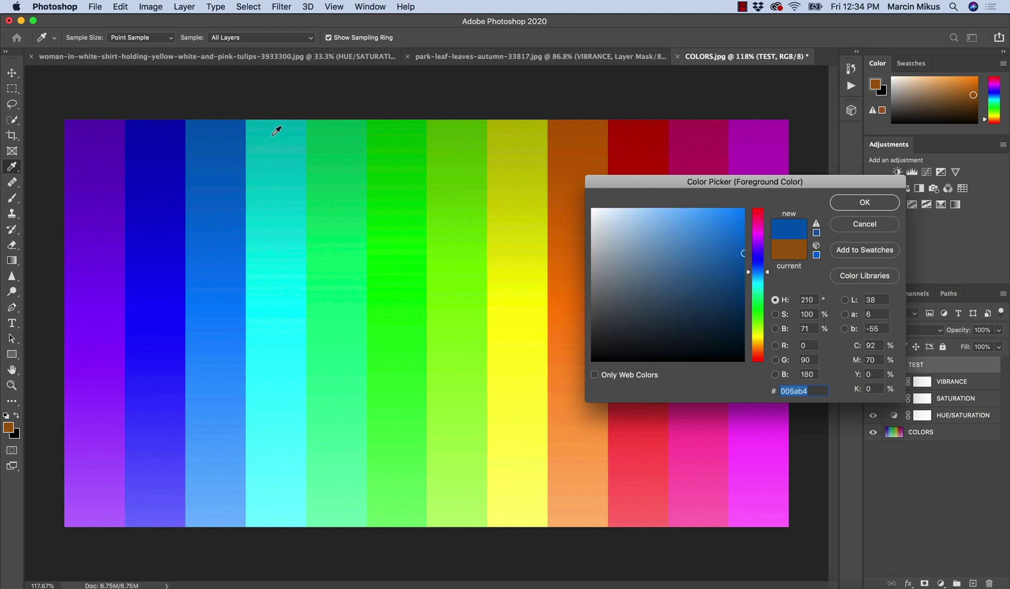
click(274, 135)
click(346, 125)
click(409, 125)
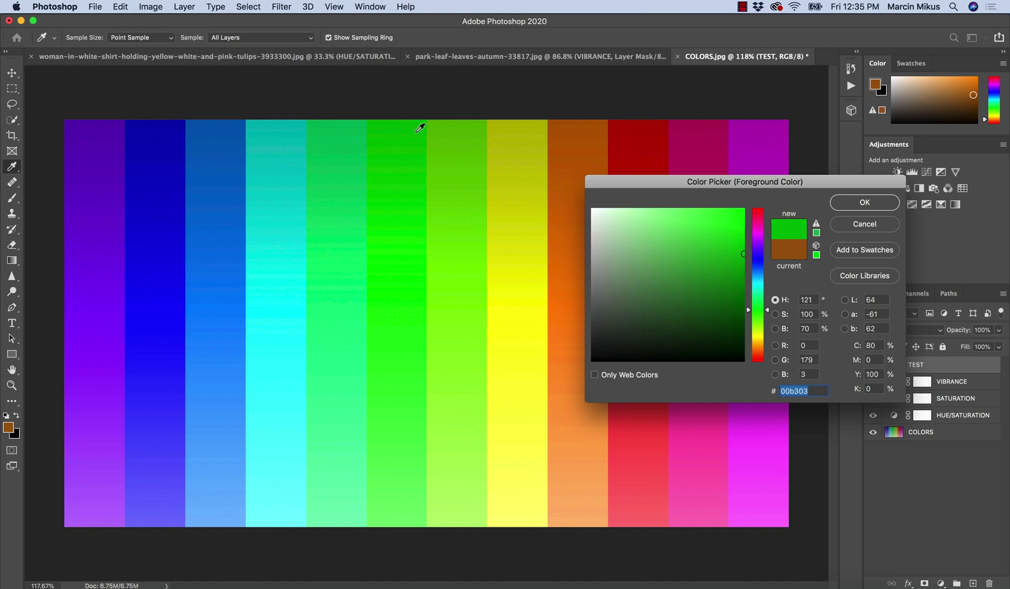
click(464, 125)
click(502, 130)
click(577, 130)
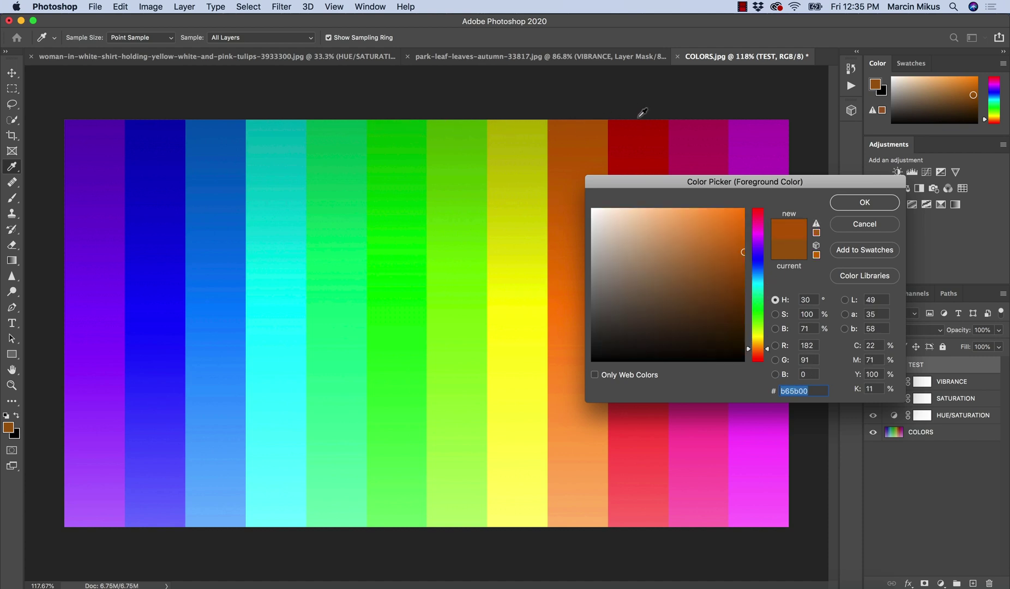
click(637, 127)
click(725, 130)
click(752, 129)
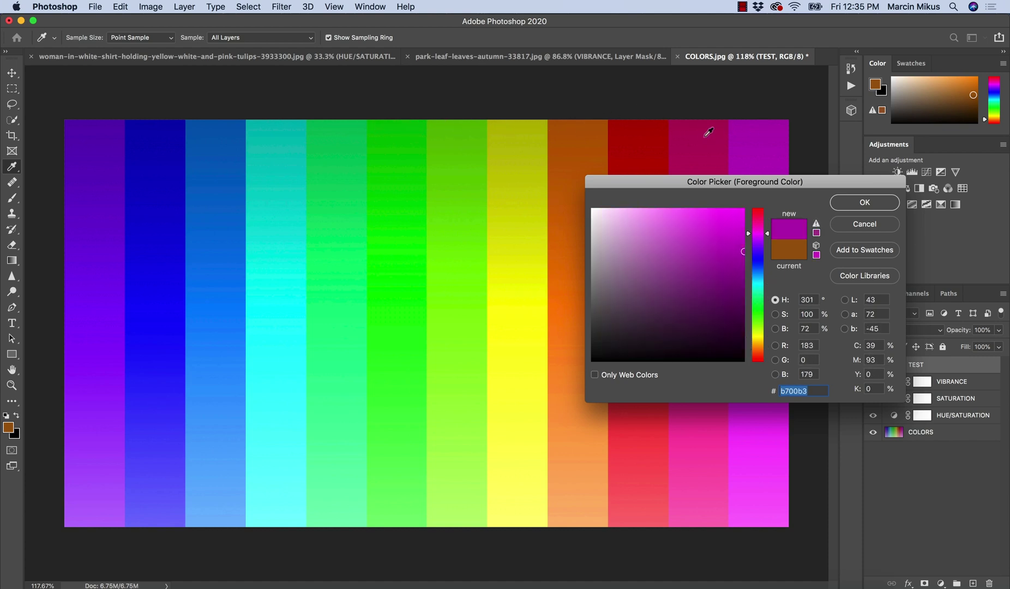
Resample the dark upper ends of the stripes in reverse order, from pink back to the light blue stripe
click(709, 133)
click(652, 127)
click(548, 133)
click(517, 132)
click(445, 137)
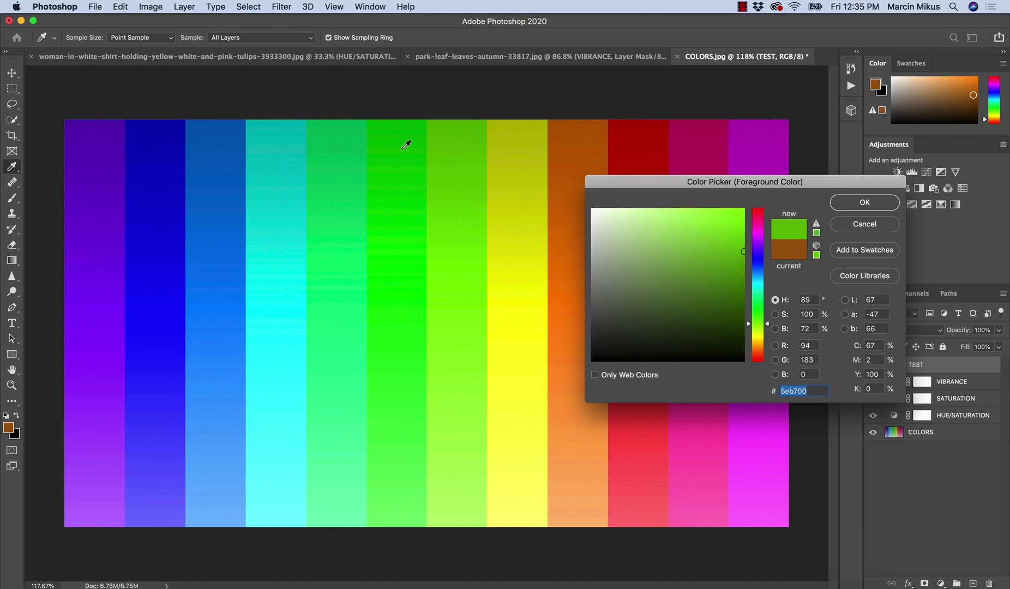
click(407, 144)
click(322, 141)
click(291, 146)
click(225, 148)
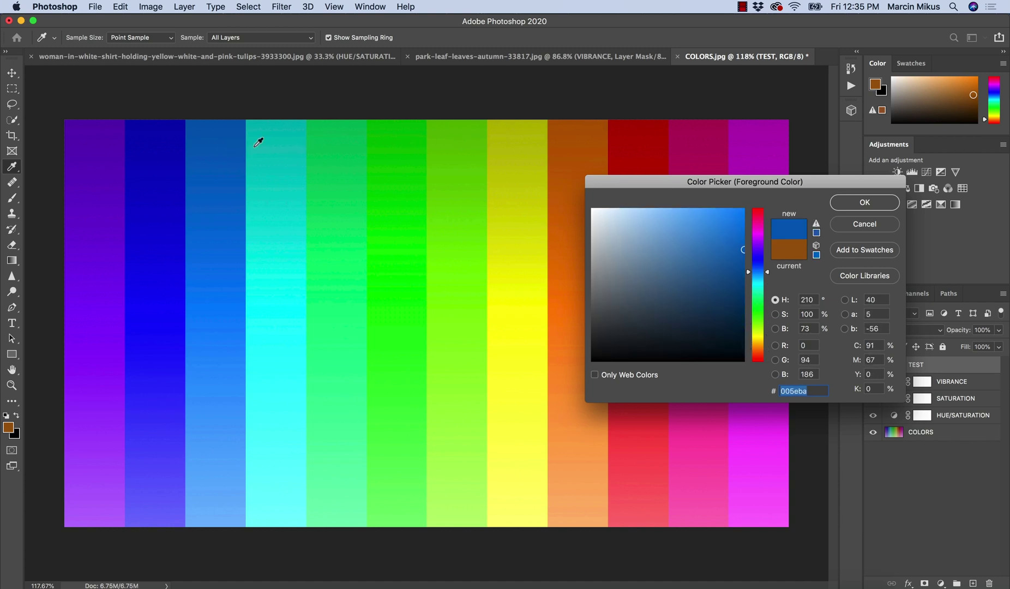
Sample down the top of the cyan stripe, then across the tops of the blue stripes to purple
click(290, 135)
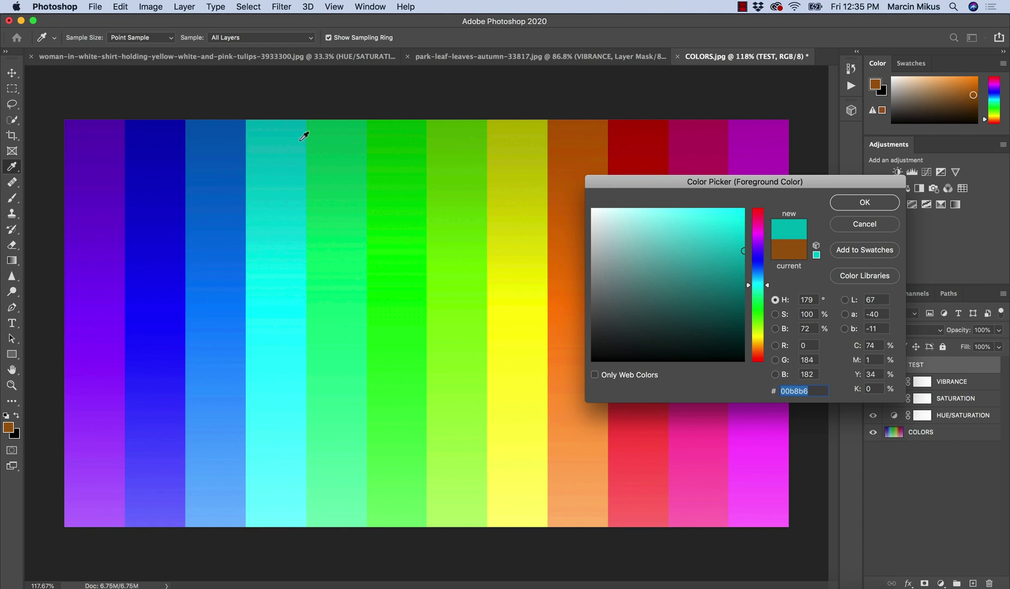
click(280, 125)
drag(276, 127, 275, 167)
drag(221, 131, 105, 130)
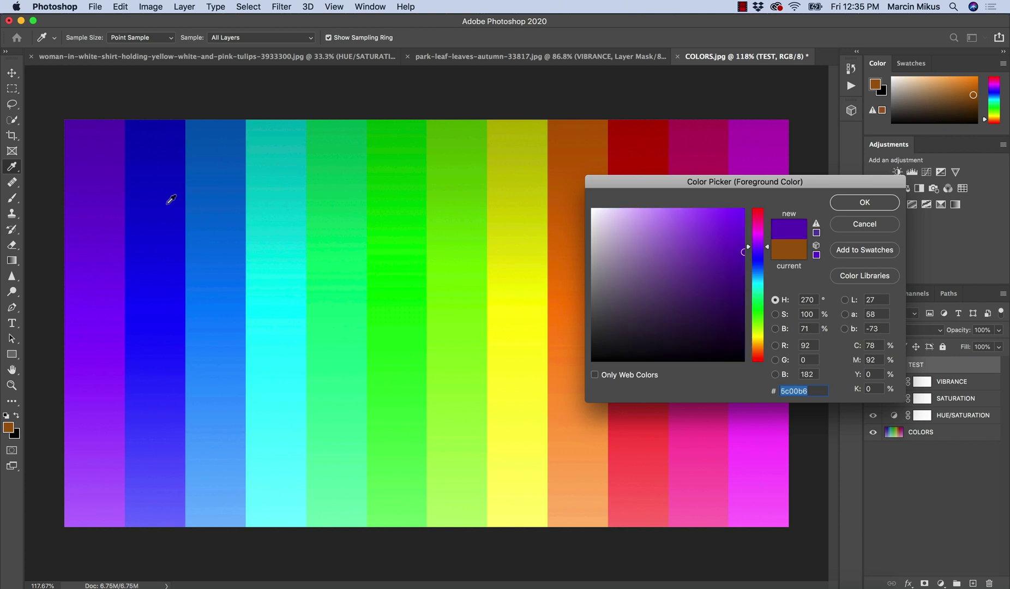
Sample the pale lower ends of the stripes from purple across to magenta to compare their HSB saturation
click(96, 521)
click(95, 522)
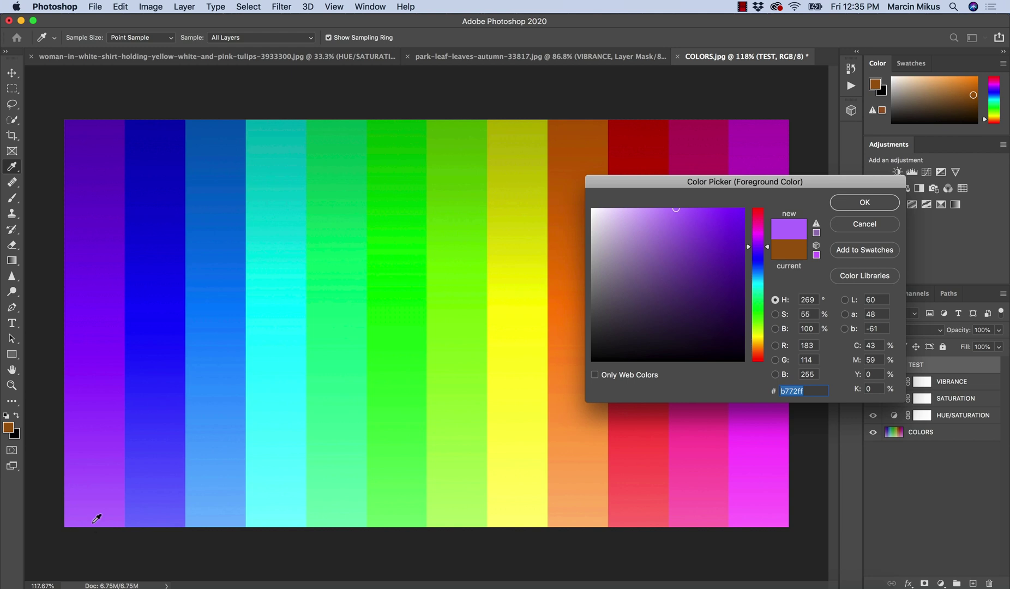
click(170, 512)
click(221, 505)
click(264, 503)
click(324, 506)
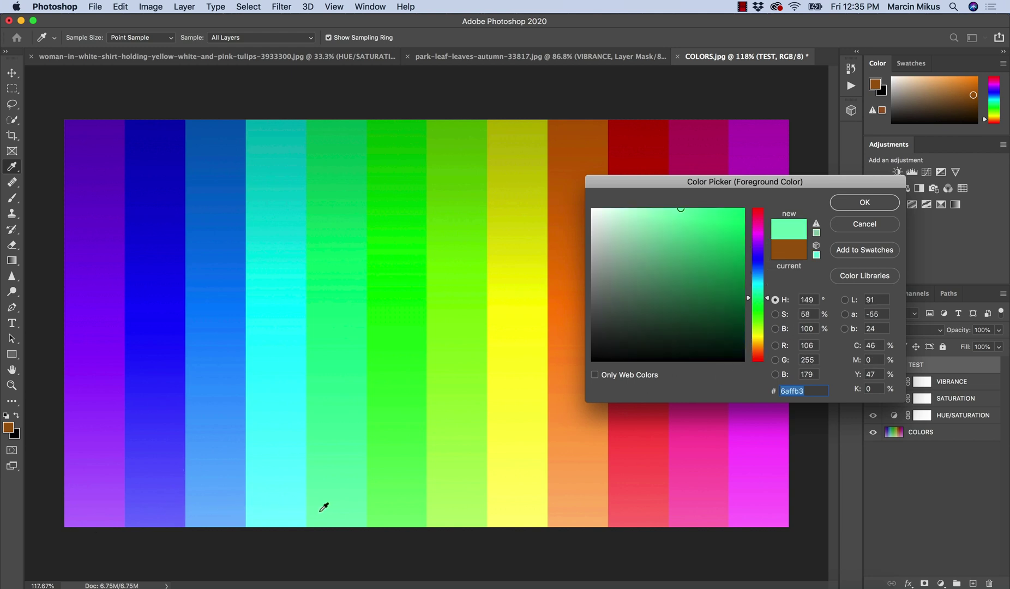
click(388, 503)
click(452, 511)
click(492, 514)
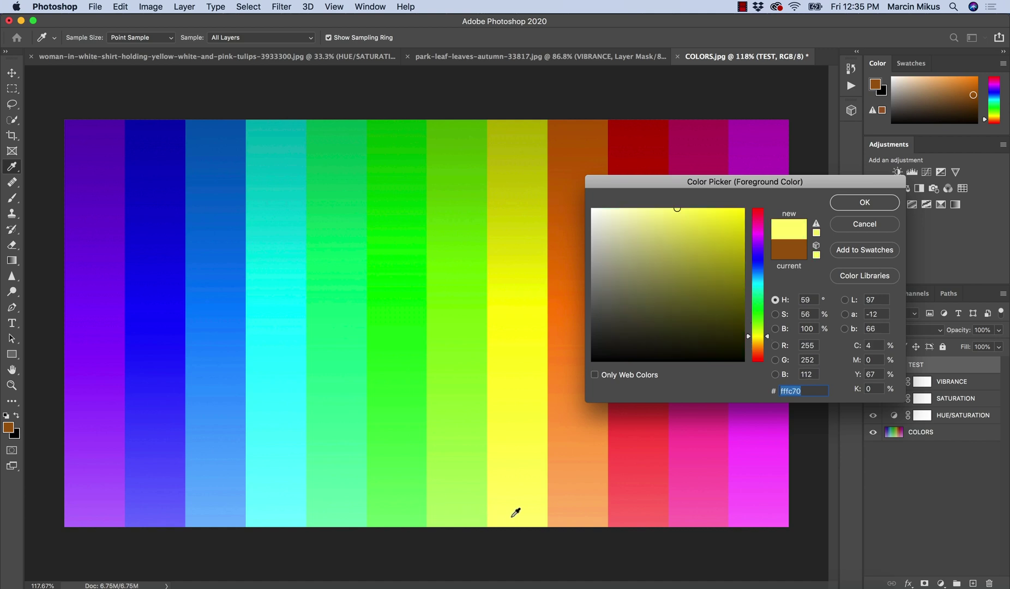
click(557, 509)
click(624, 520)
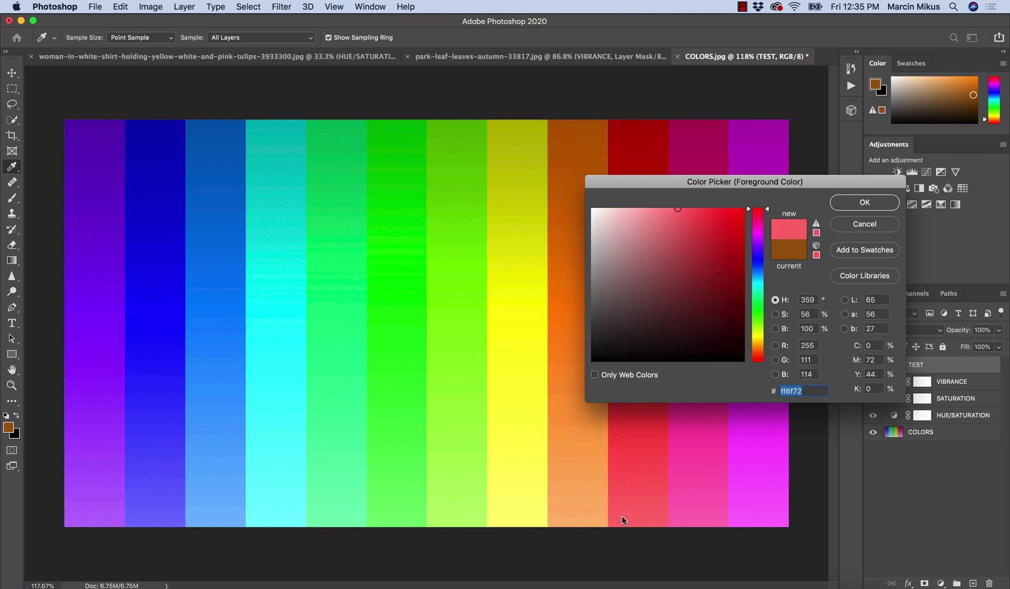
click(708, 521)
click(756, 521)
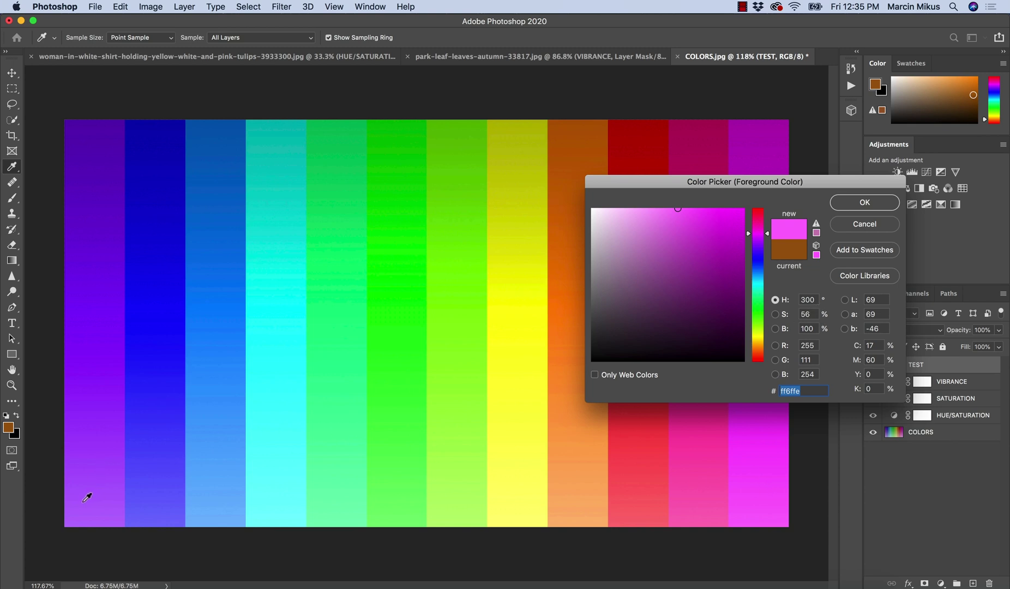
Sample up the purple stripe, then check upper shades through green and the middle of the purple and blue stripes
drag(92, 500, 94, 210)
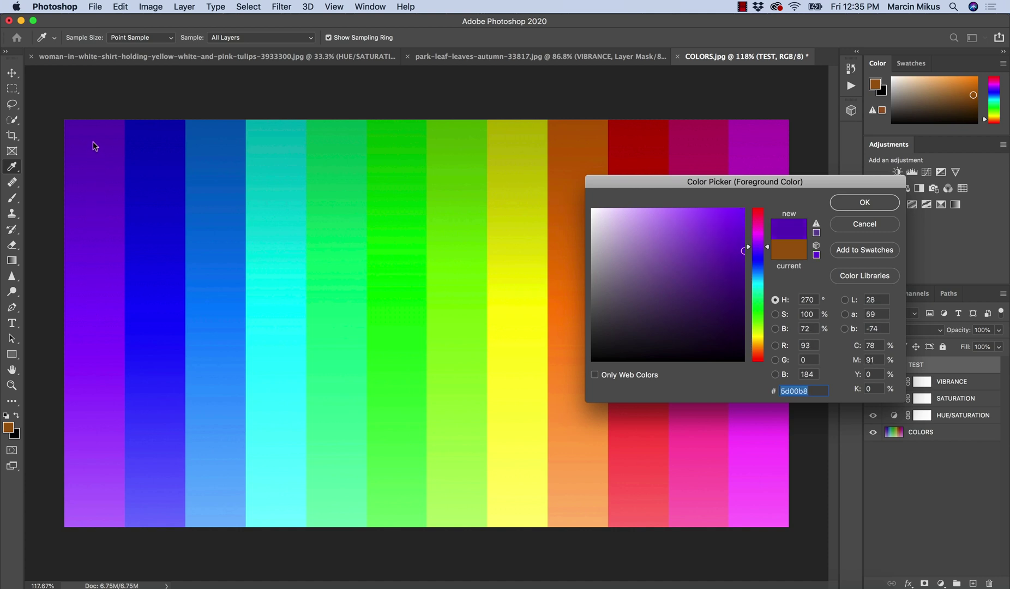
click(154, 215)
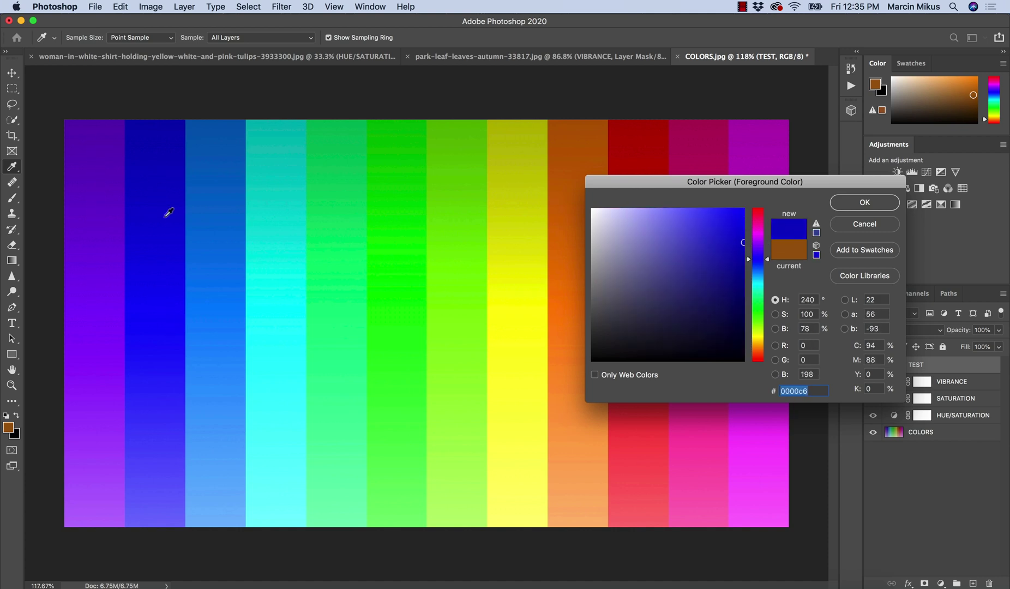
click(221, 271)
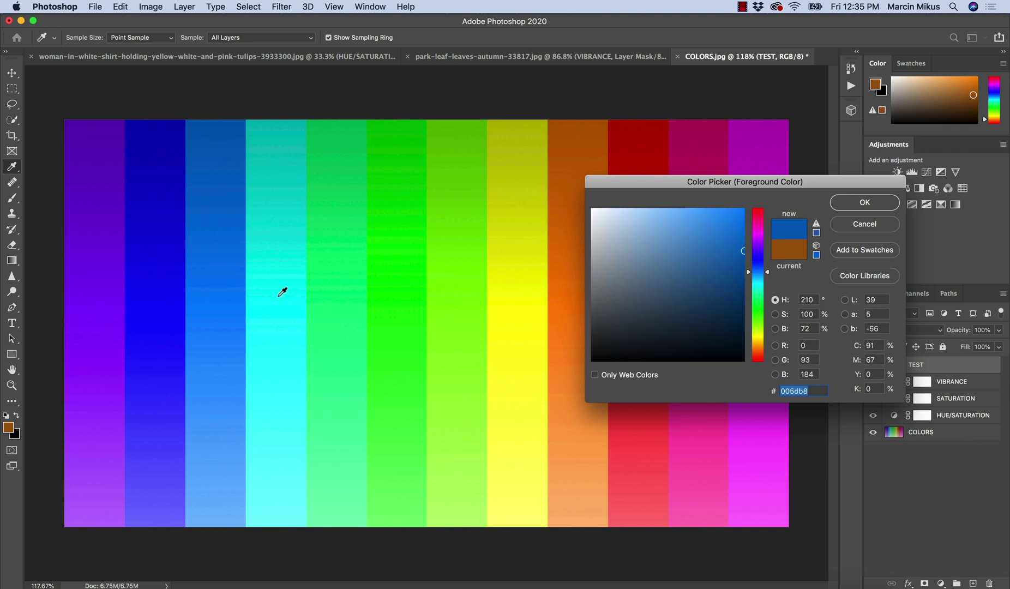
click(280, 156)
click(345, 156)
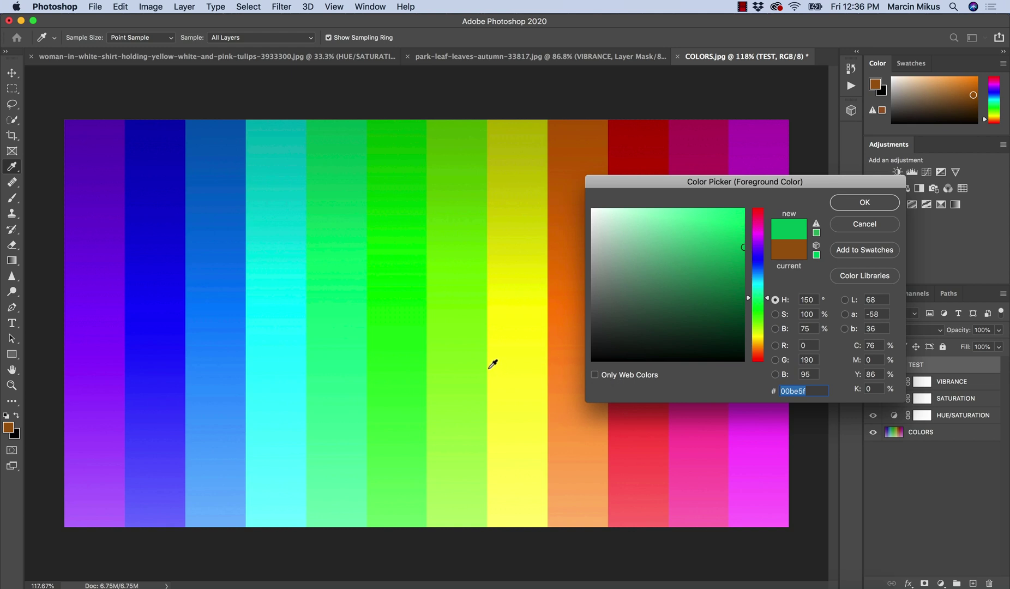
click(93, 293)
click(156, 295)
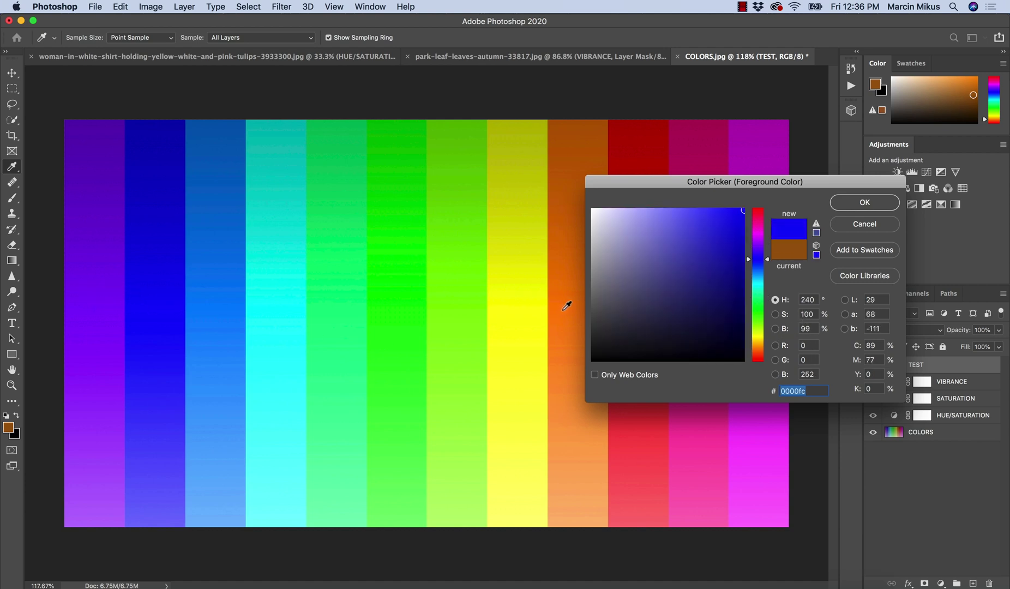
Sample the pale end of the purple stripe and the dark end of the magenta stripe, then cancel the Color Picker
click(98, 502)
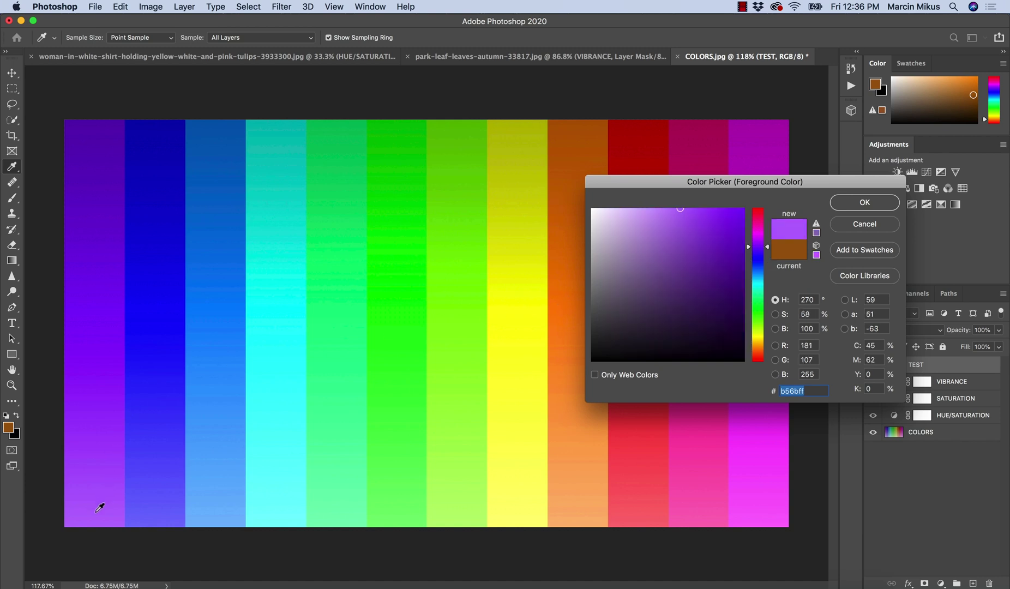
drag(98, 466, 83, 504)
drag(82, 502, 753, 127)
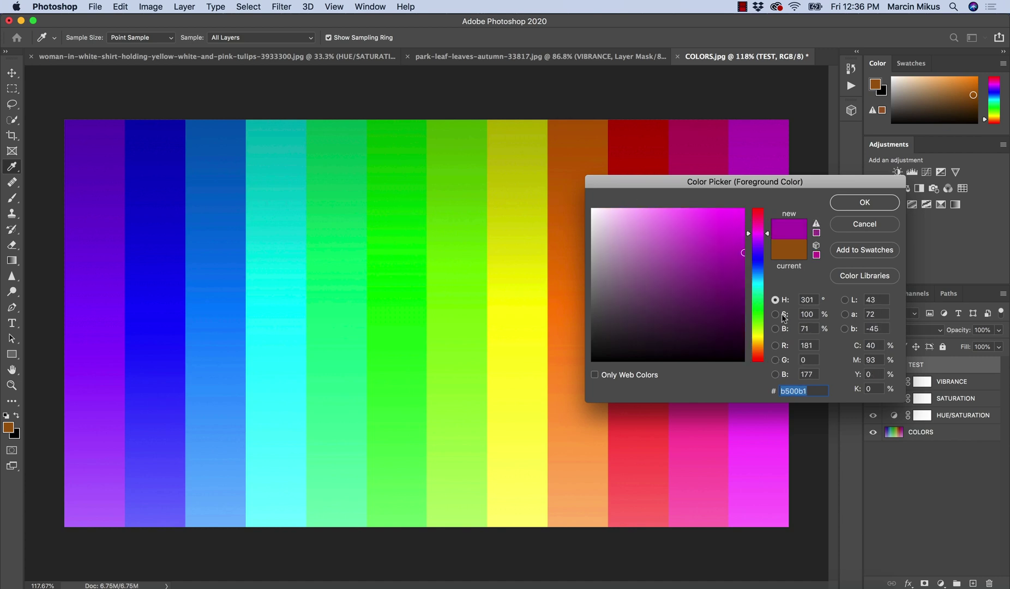
click(865, 224)
Set the HUE/SATURATION adjustment layer's blending mode to Hue
click(895, 417)
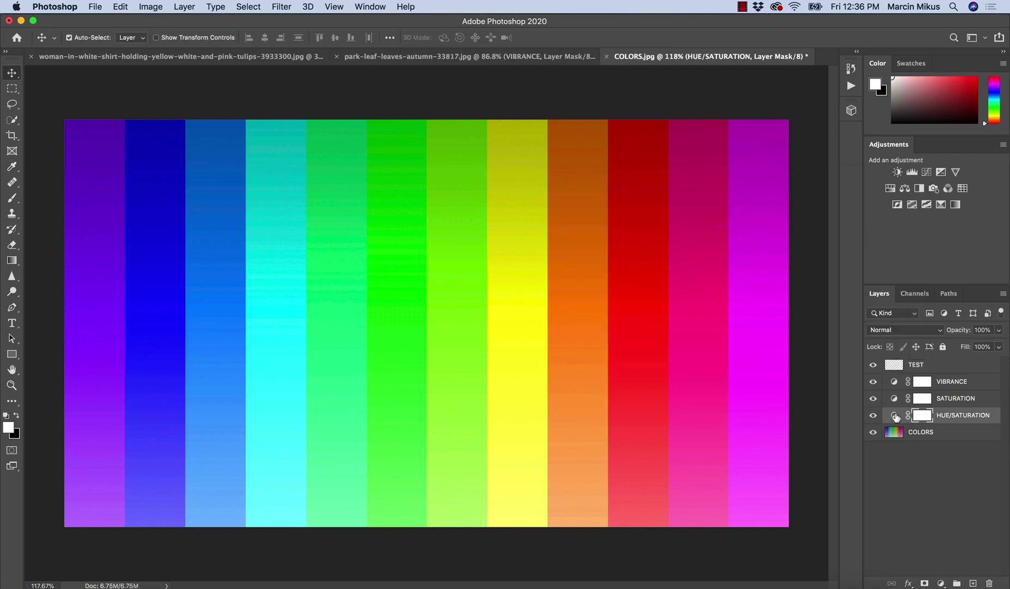
click(897, 330)
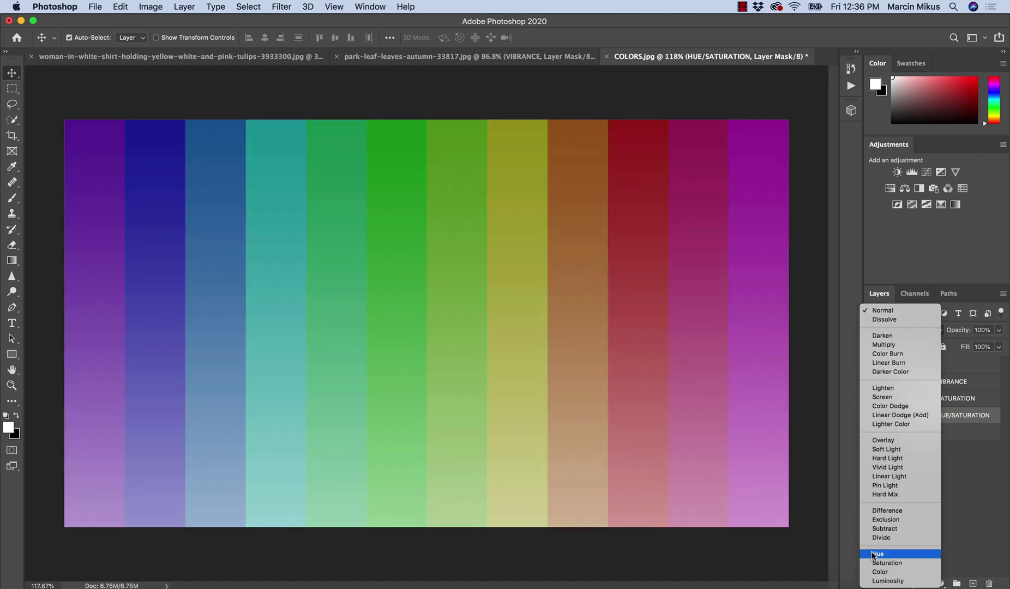
click(873, 554)
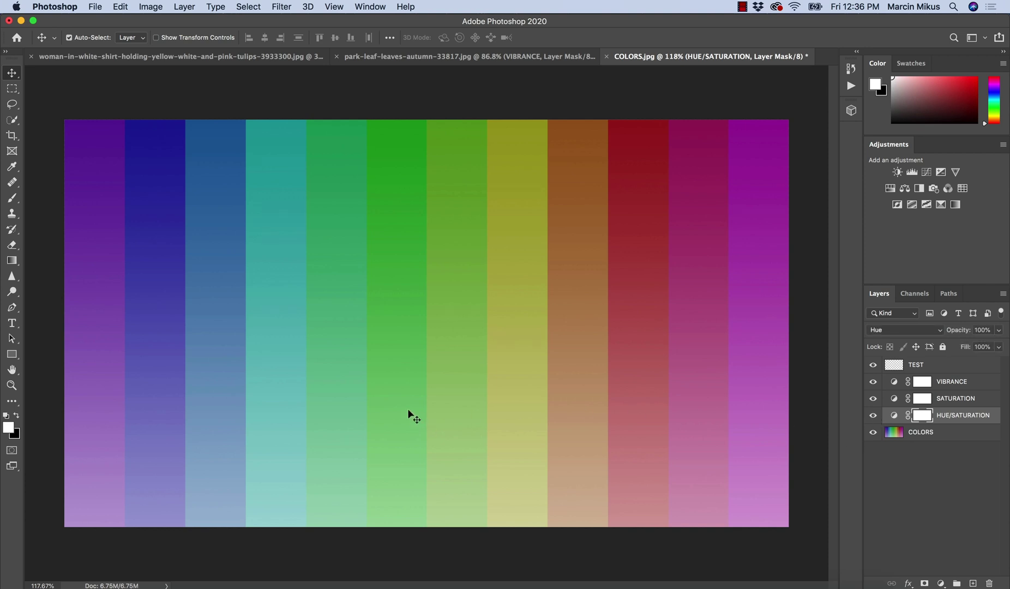
Set the HUE/SATURATION layer's blending mode to Saturation and toggle its visibility to compare before and after
click(883, 330)
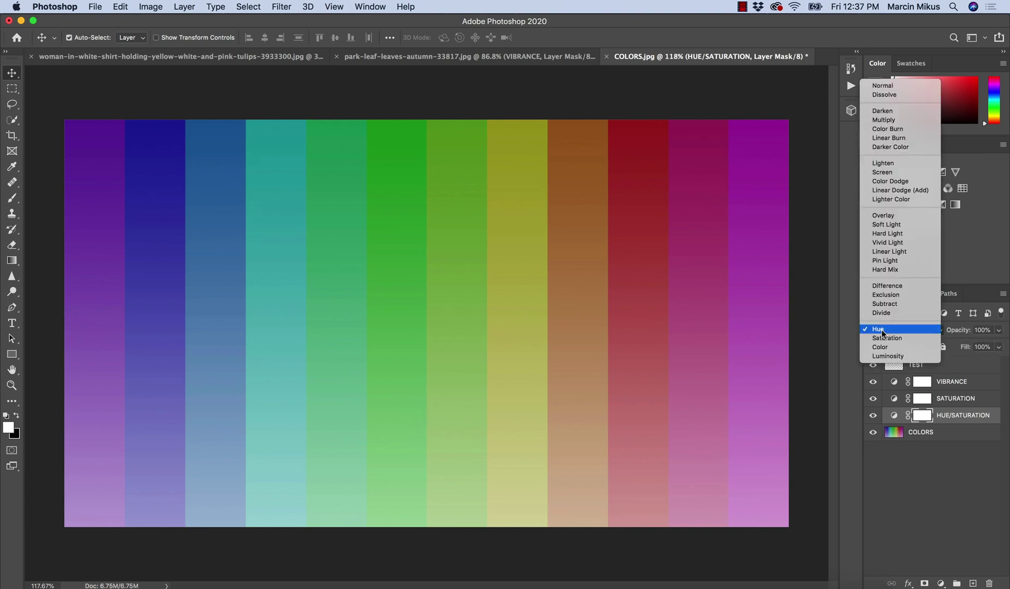
click(871, 341)
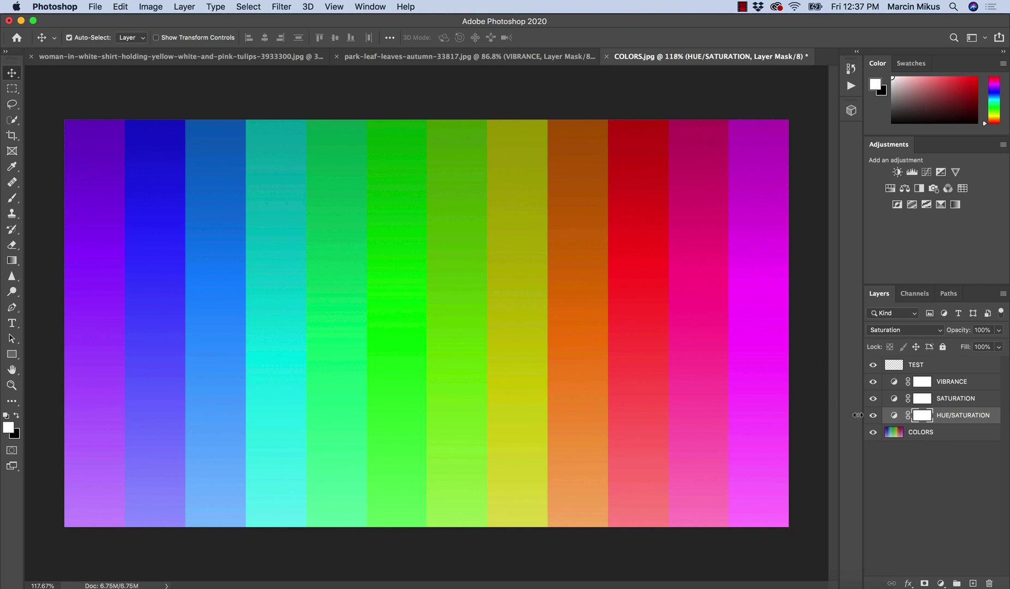
click(873, 416)
click(873, 416)
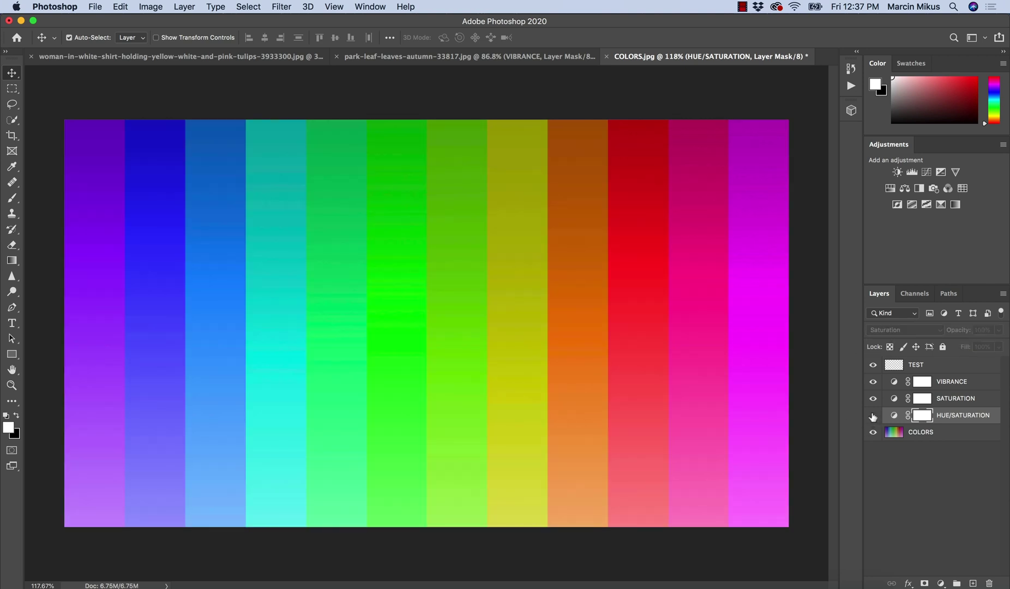
click(872, 416)
click(872, 416)
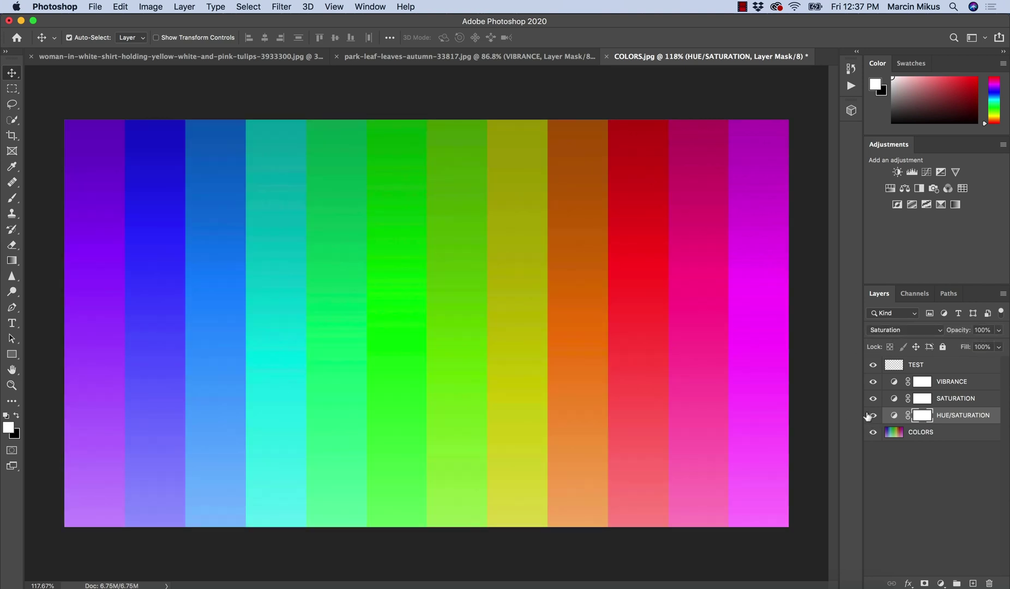
click(871, 416)
click(871, 416)
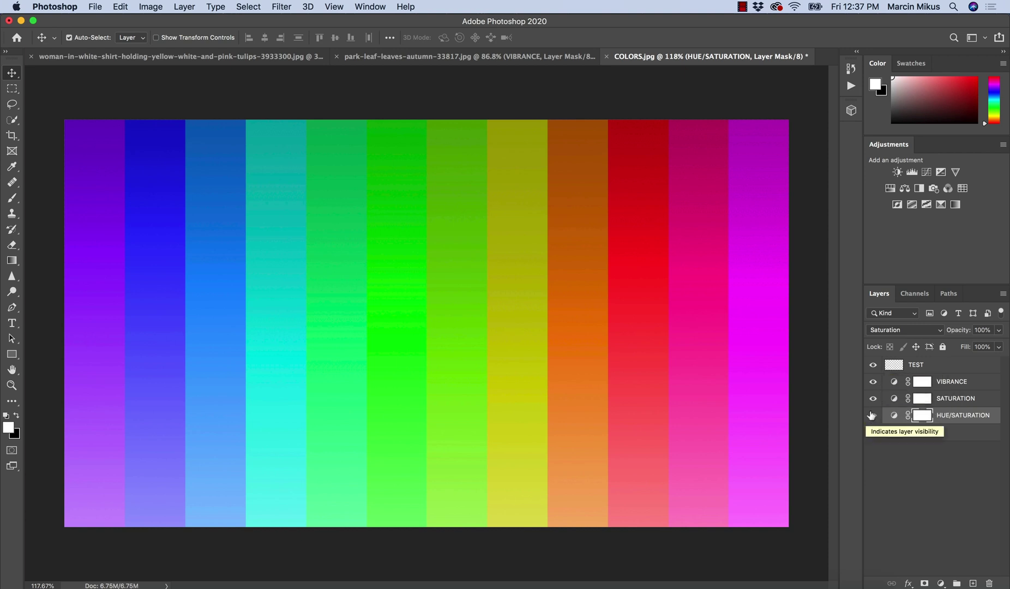
Set the HUE/SATURATION adjustment layer's blending mode to Color
click(886, 330)
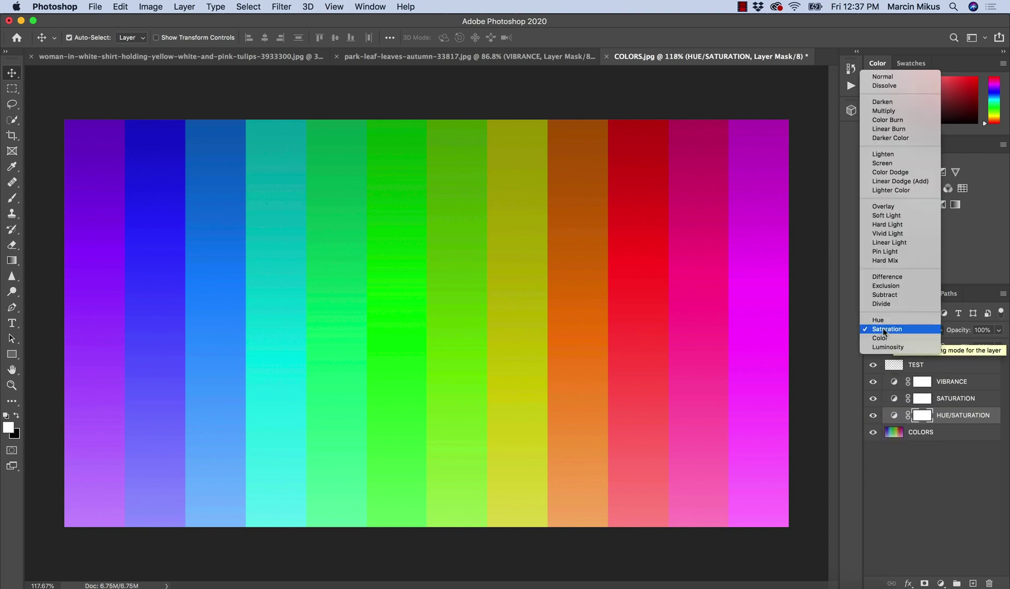
click(880, 338)
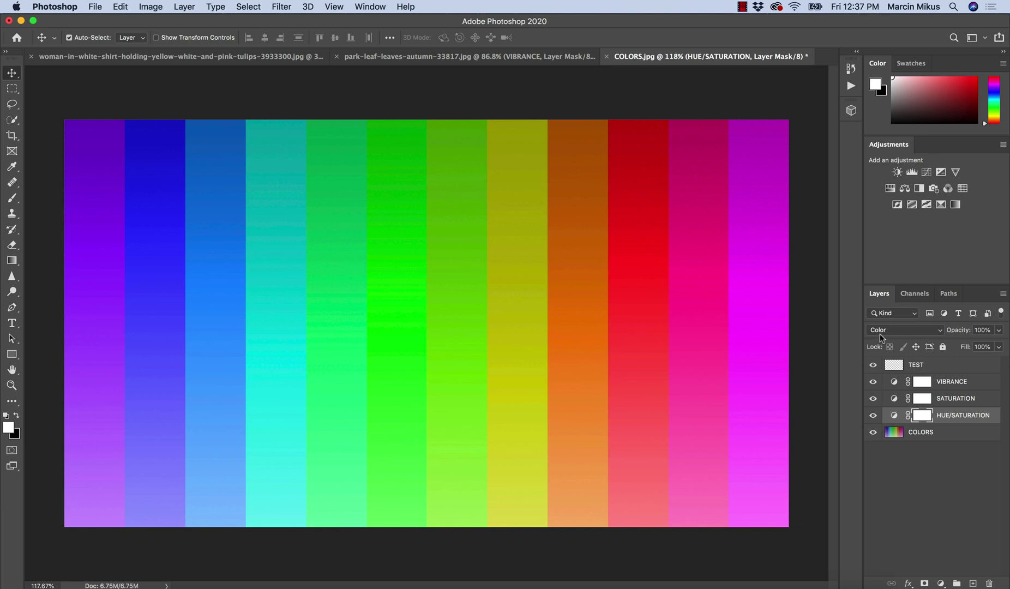
Set the HUE/SATURATION layer's blending mode to Luminosity and toggle its visibility to compare before and after
click(881, 332)
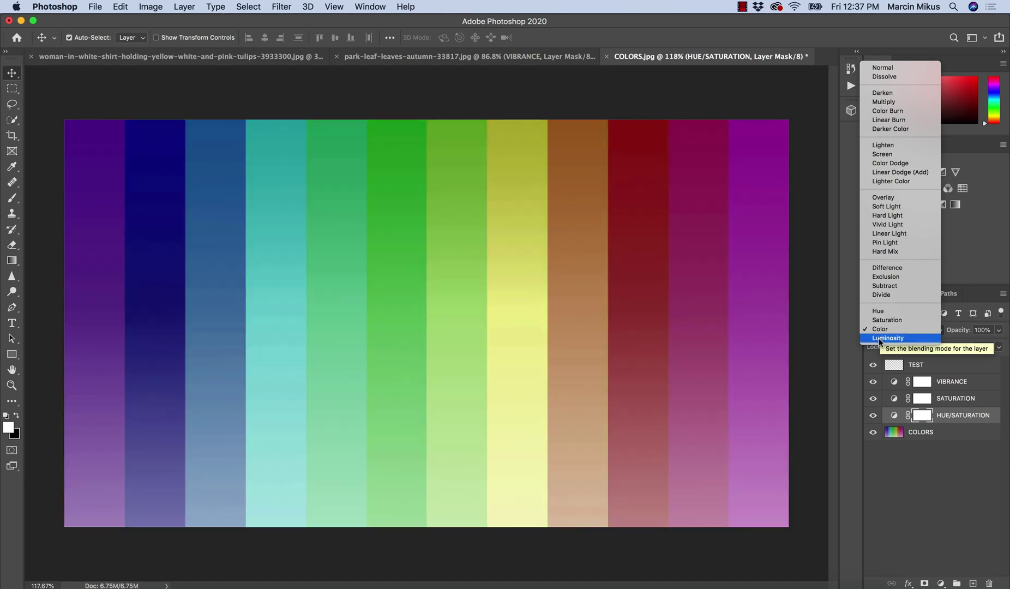
click(880, 339)
click(872, 416)
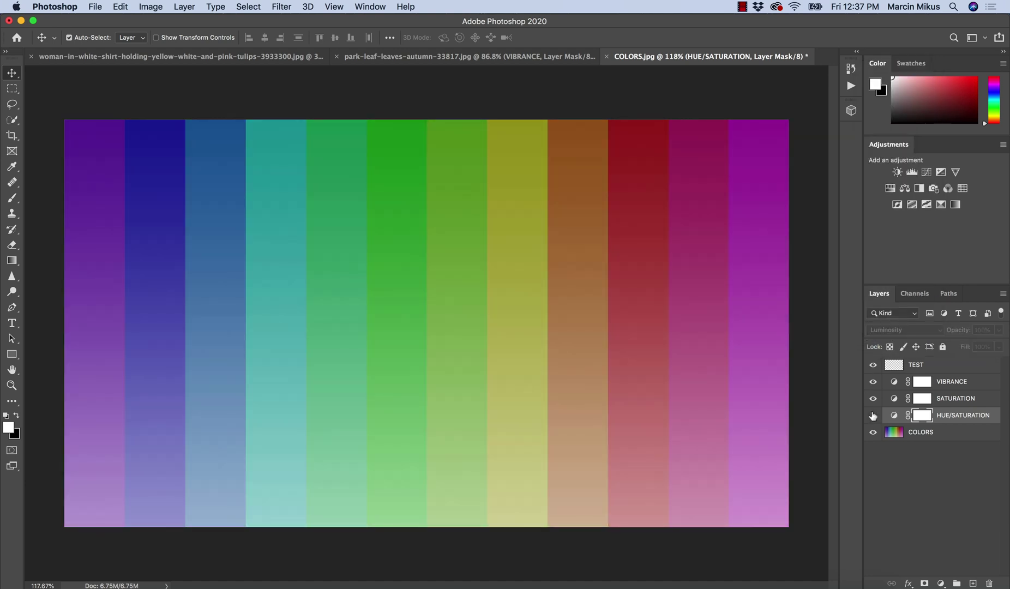
click(872, 416)
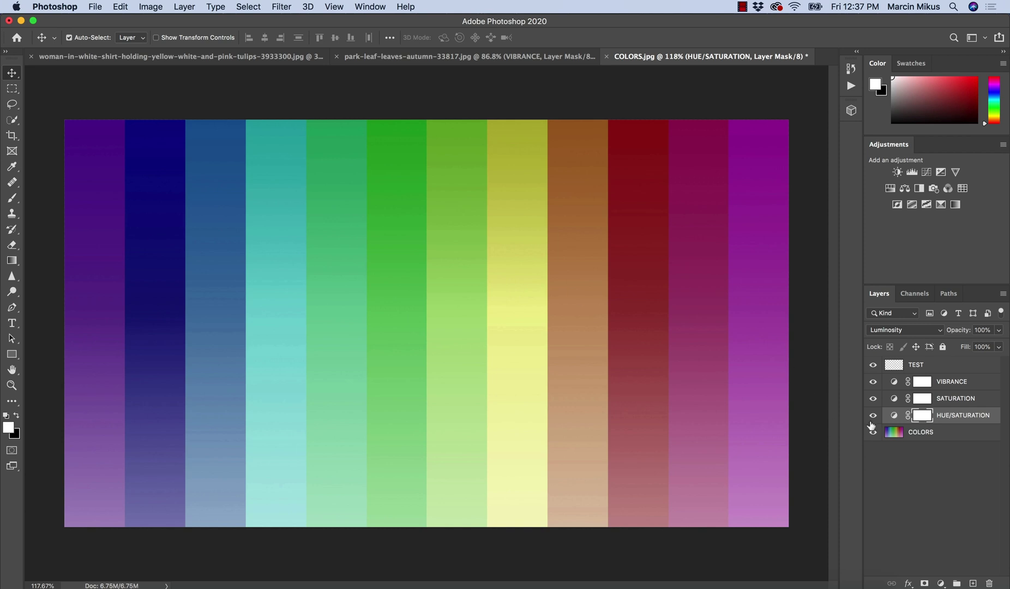
click(873, 415)
Return the HUE/SATURATION layer's blending mode to Normal and hide the layer
click(897, 330)
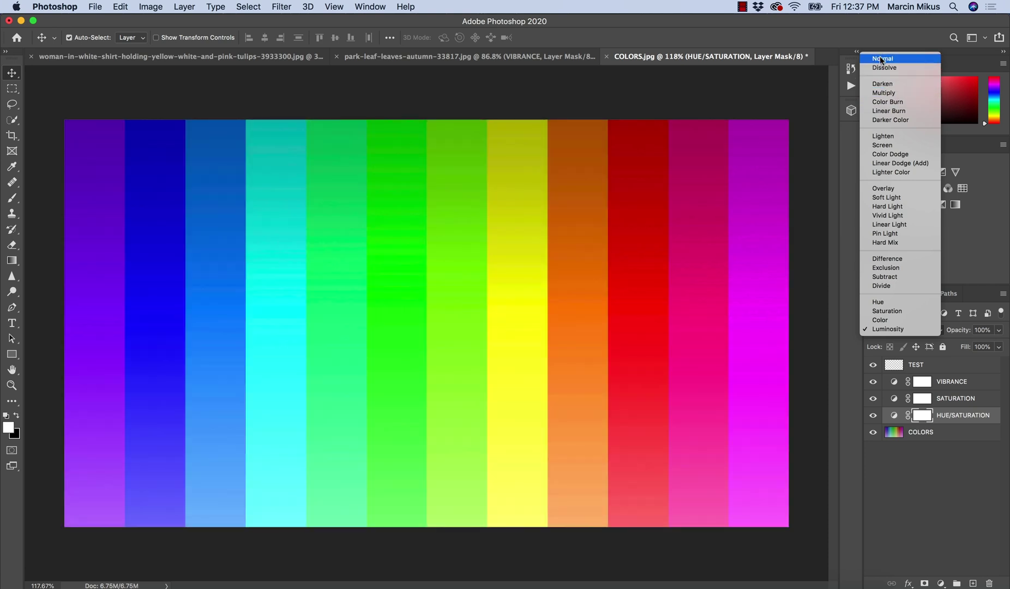
click(881, 57)
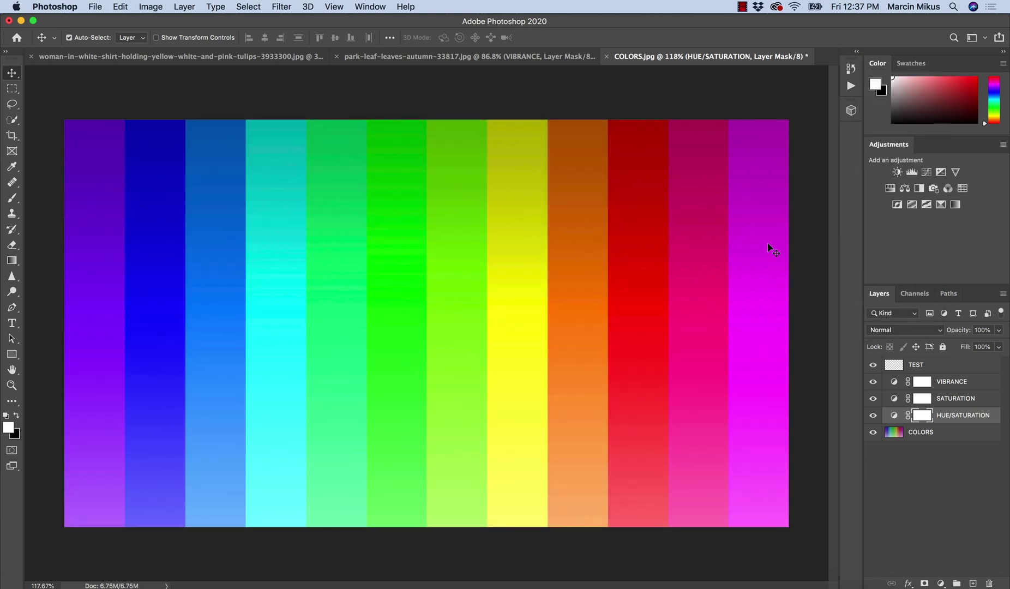
click(873, 417)
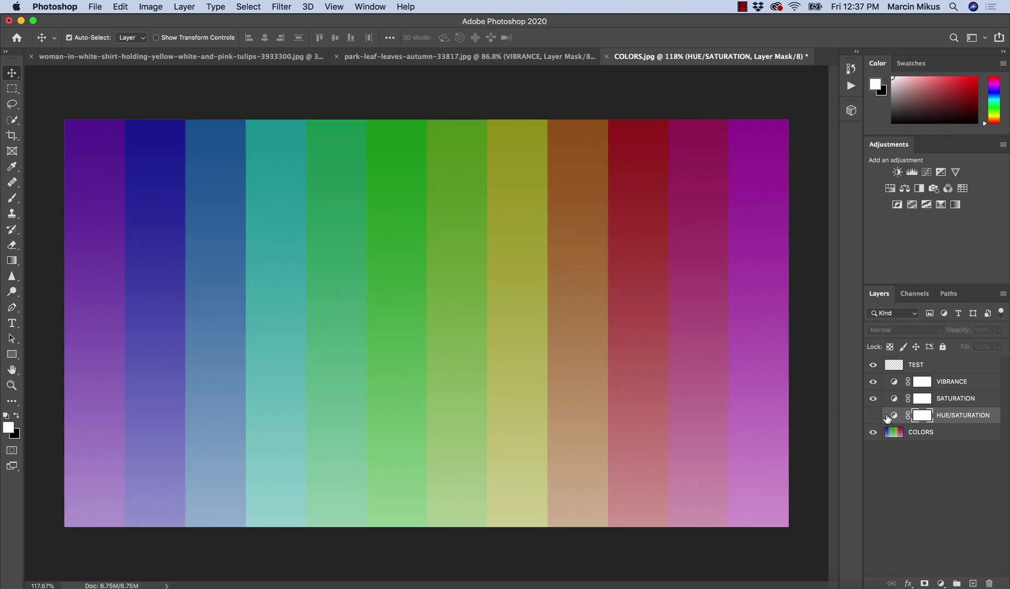
Raise Saturation to its maximum in the SATURATION layer's Vibrance adjustment and close its properties
click(898, 403)
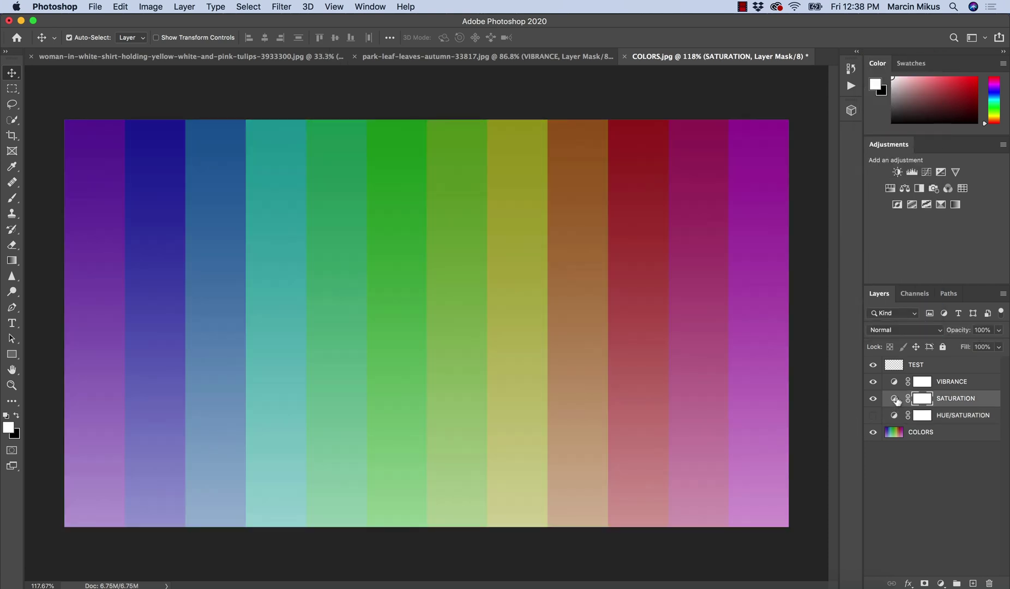
double_click(898, 402)
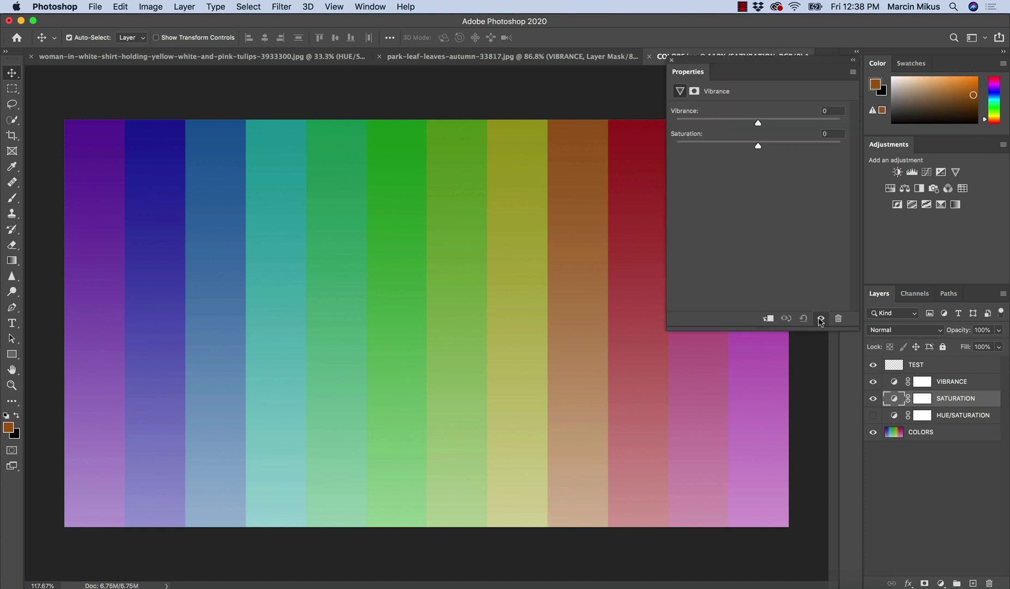
drag(757, 142, 851, 147)
click(671, 60)
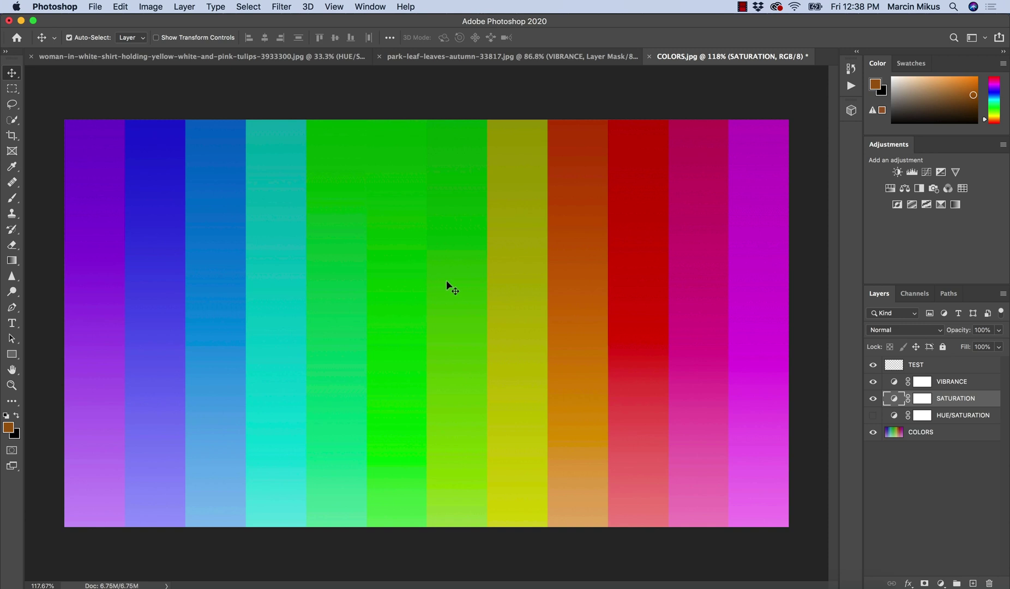
With the TEST layer selected, sample the dark ends of the purple, blue, azure, cyan and first green stripes in the Color Picker
click(894, 367)
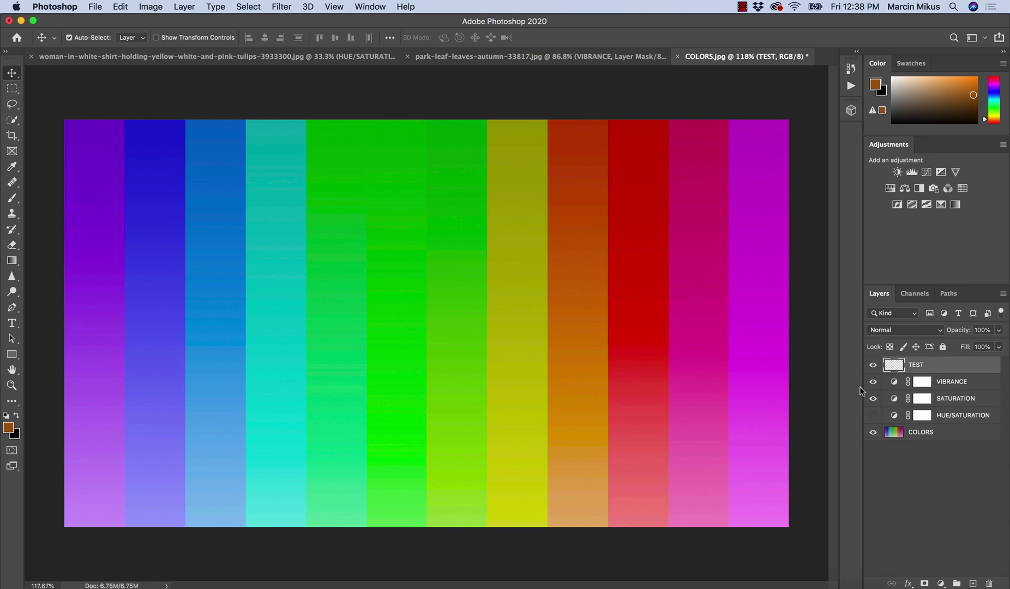
click(8, 427)
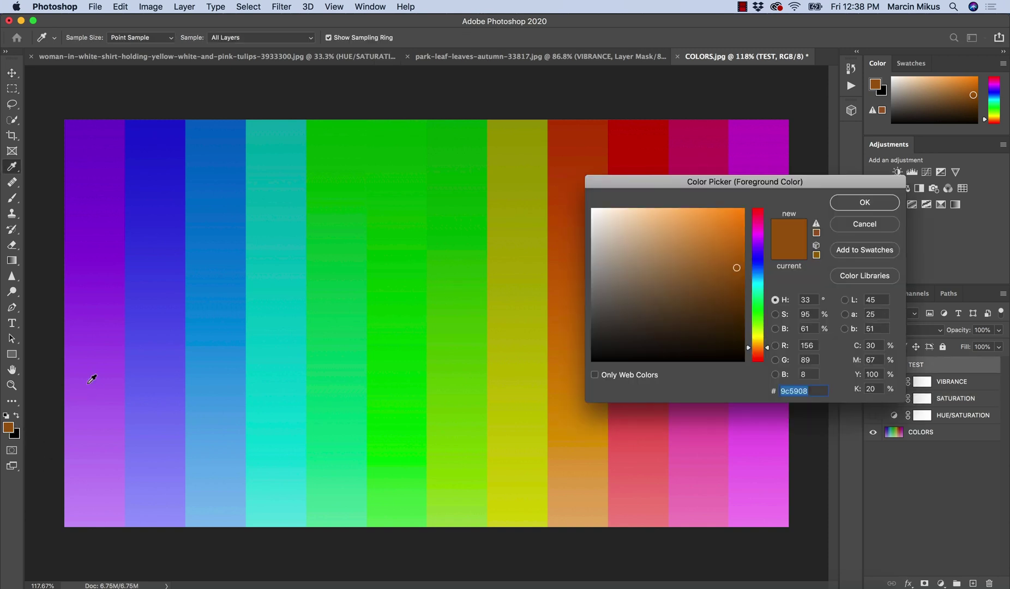
click(97, 135)
click(166, 134)
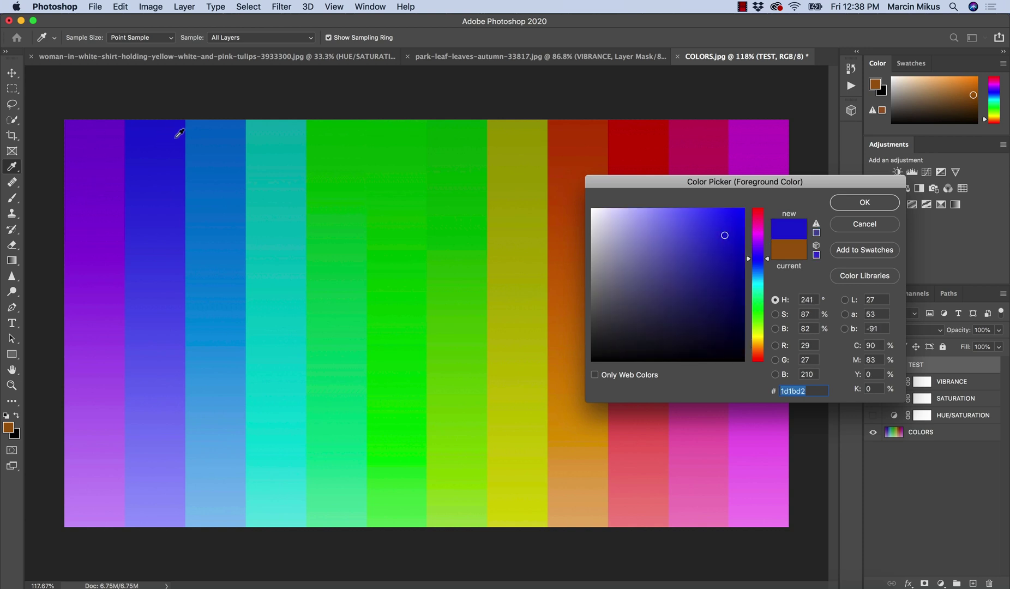
click(220, 129)
click(283, 135)
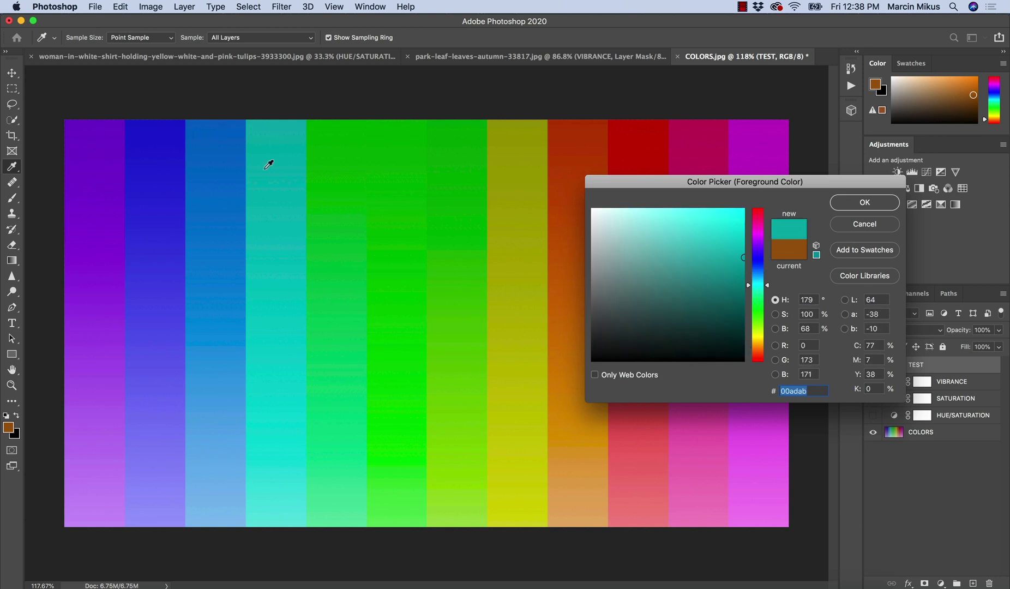
click(346, 134)
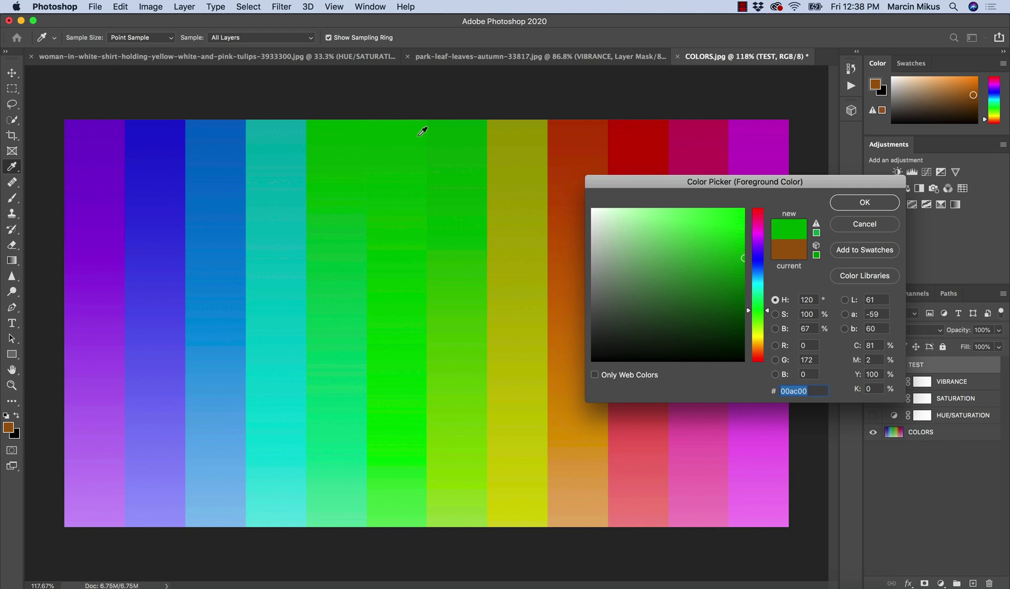
Sample and compare the dark ends of the middle green, yellow-green and yellow stripes
click(446, 136)
click(402, 134)
mouse_move(394, 132)
mouse_down()
mouse_move(398, 167)
mouse_move(400, 126)
mouse_up()
drag(400, 126, 449, 136)
click(510, 137)
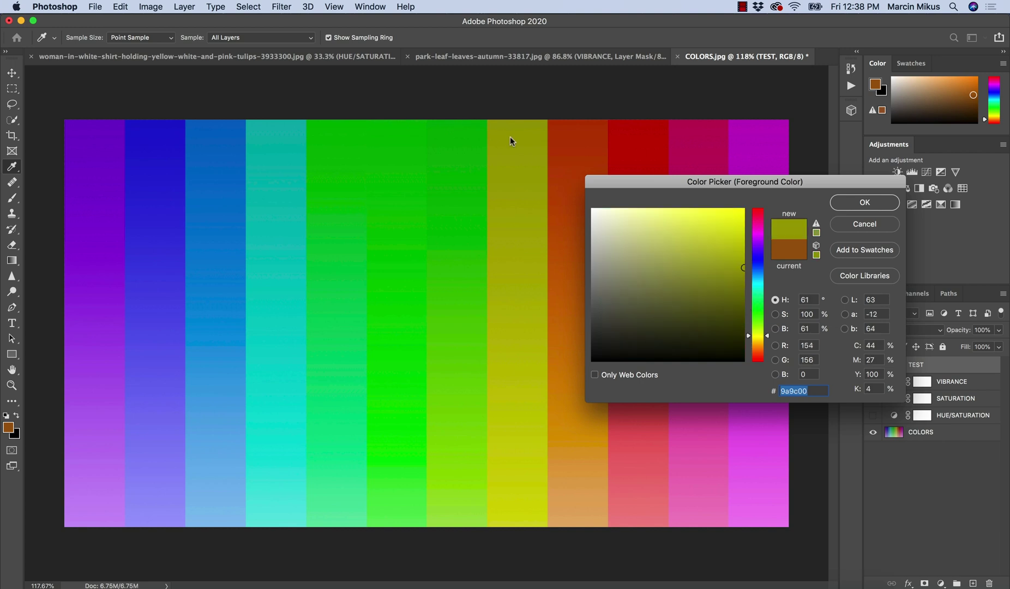
Sample the dark ends of the orange, red, crimson and magenta stripes
click(563, 127)
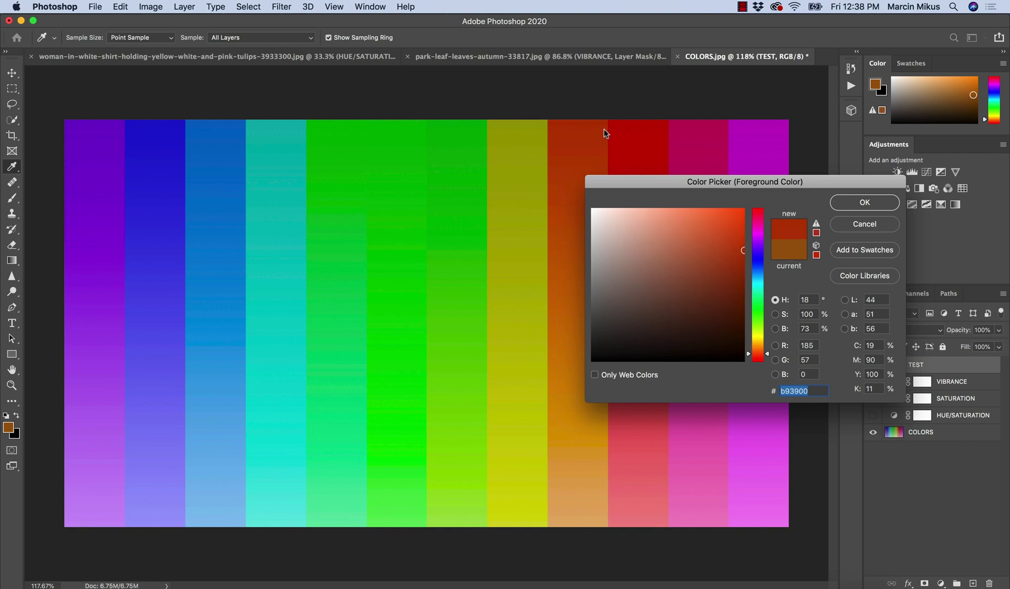
click(633, 133)
click(699, 131)
click(746, 139)
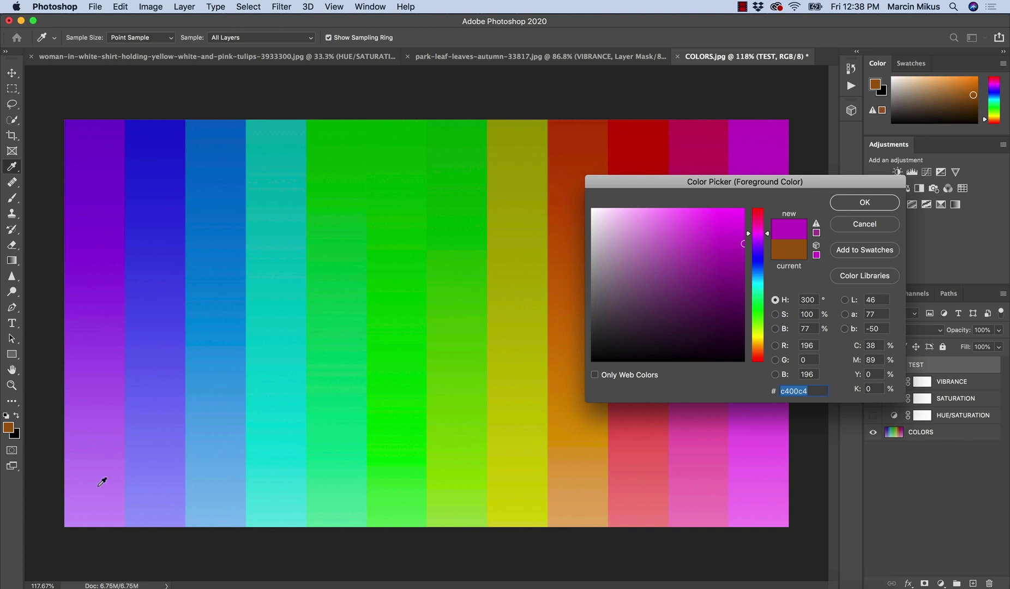
Sample shades along the stripes from pale to dark, working from purple across to yellow
drag(97, 490, 164, 127)
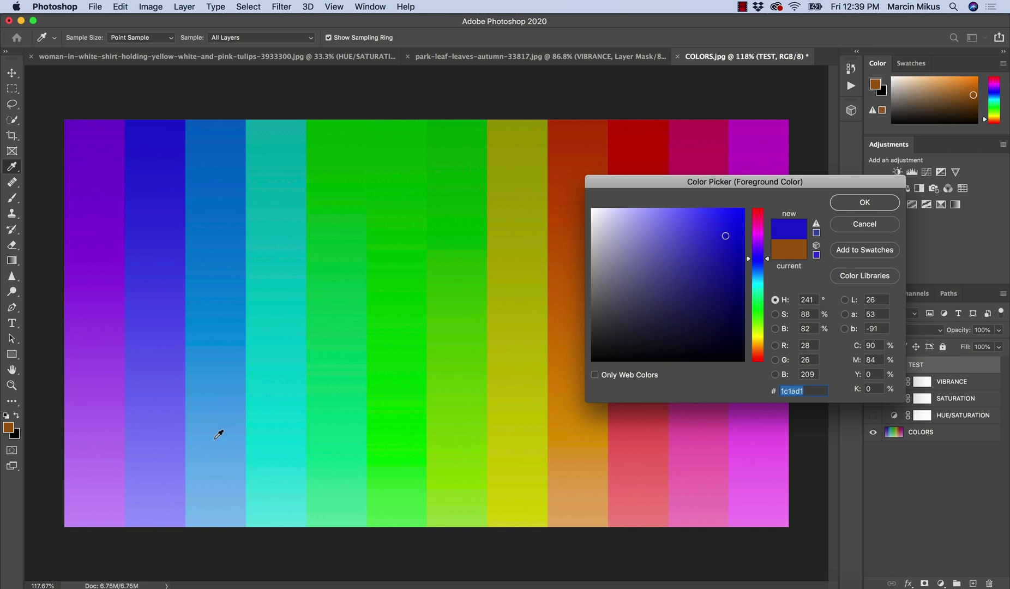
click(213, 233)
click(217, 140)
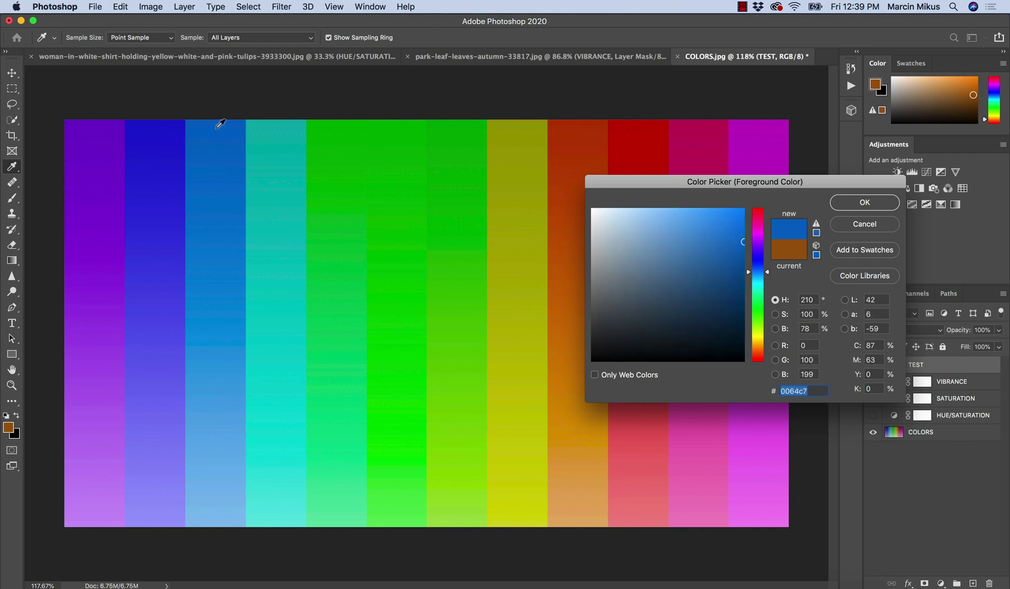
drag(268, 237, 274, 163)
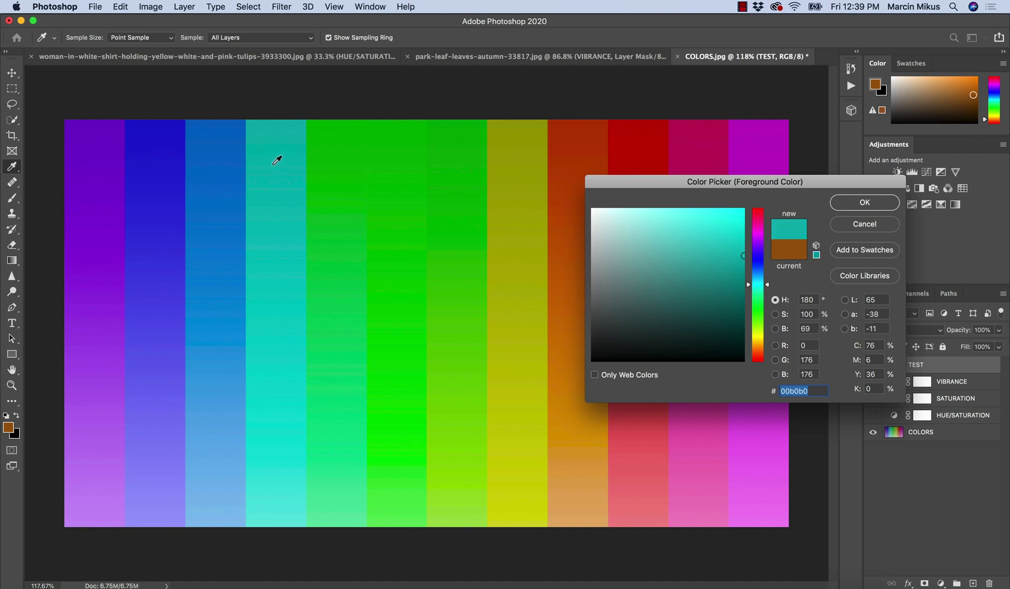
drag(340, 494, 528, 178)
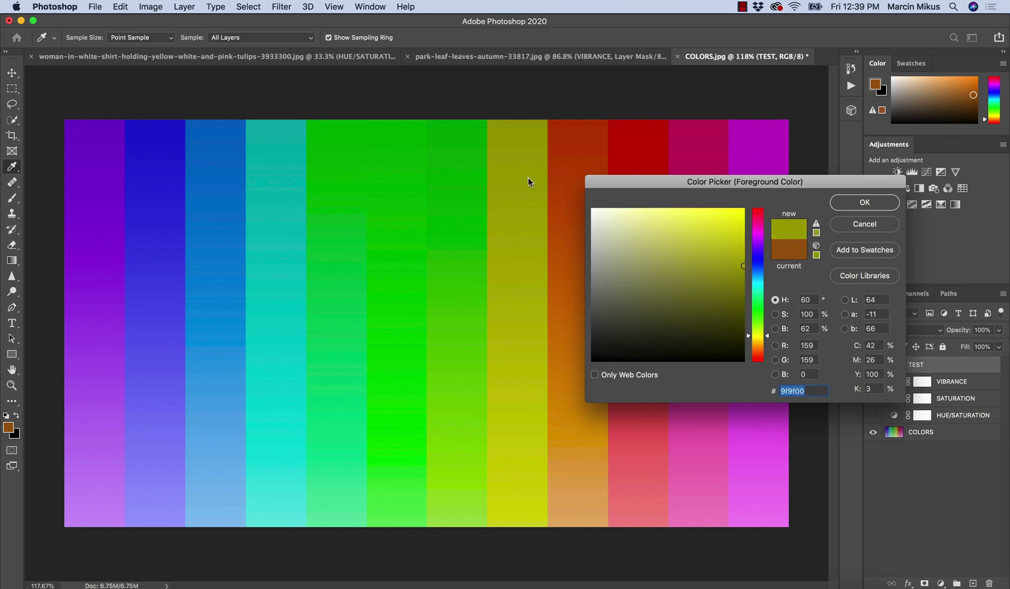
Sample the yellow stripe's dark and pale ends, then check shades along its length
click(525, 158)
drag(499, 494, 510, 501)
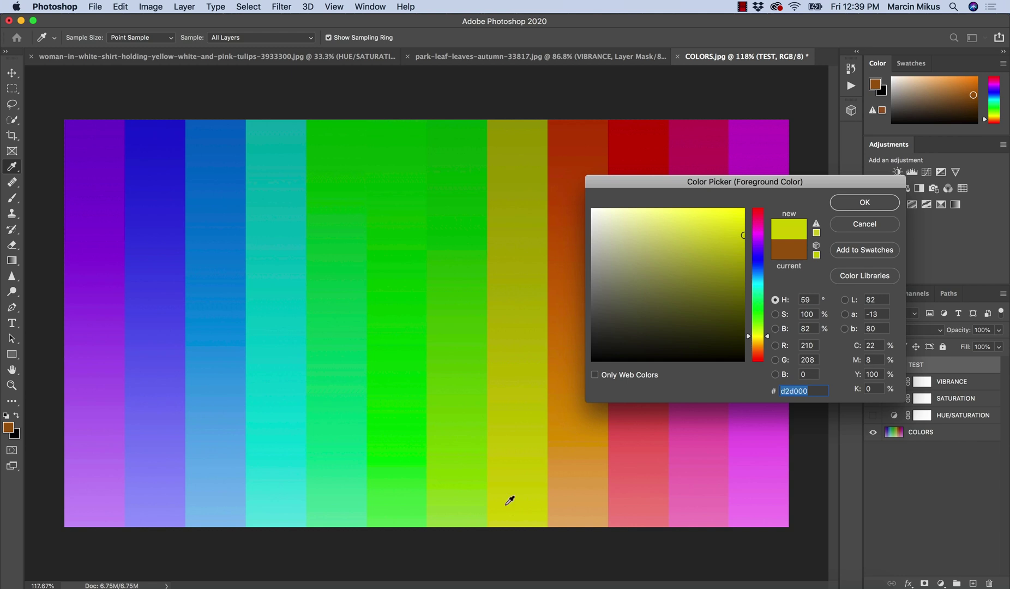
click(509, 518)
click(515, 510)
drag(517, 459, 530, 245)
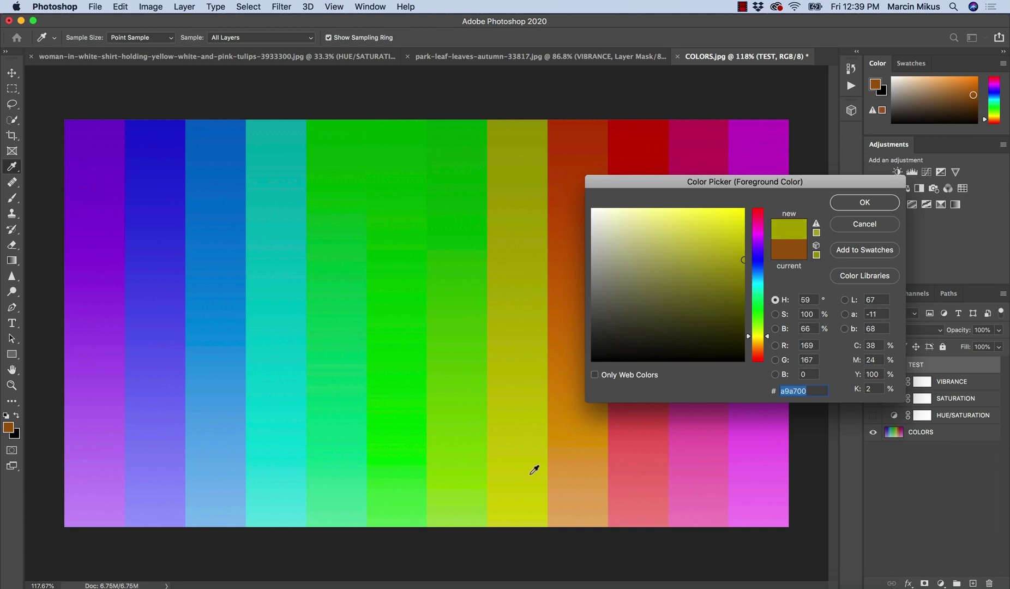
Sample the orange stripe on both sides of its pale band and the pale end of the yellow-green stripe
drag(557, 473, 565, 426)
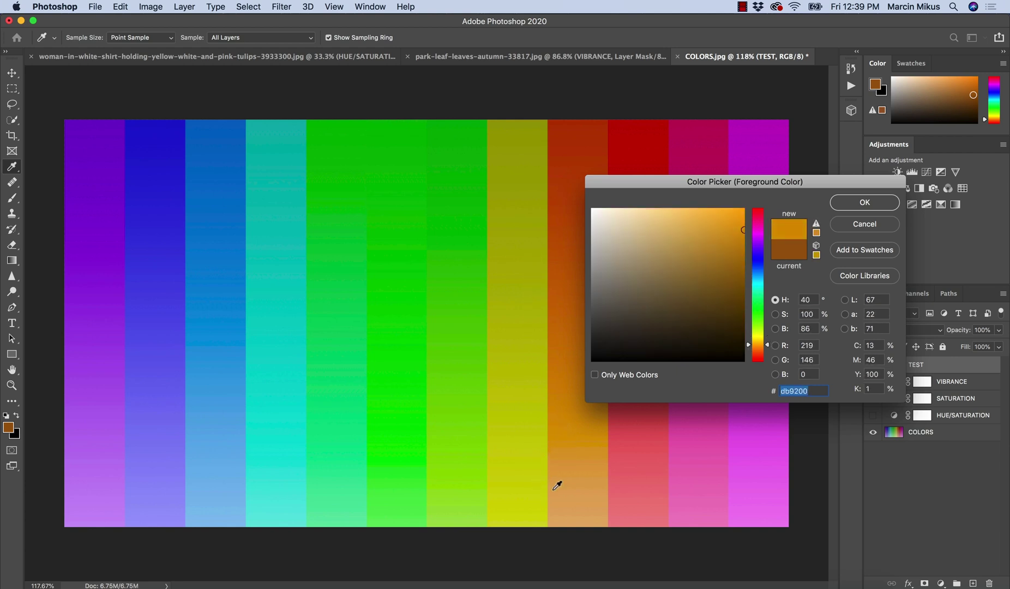
click(574, 503)
drag(573, 503, 449, 487)
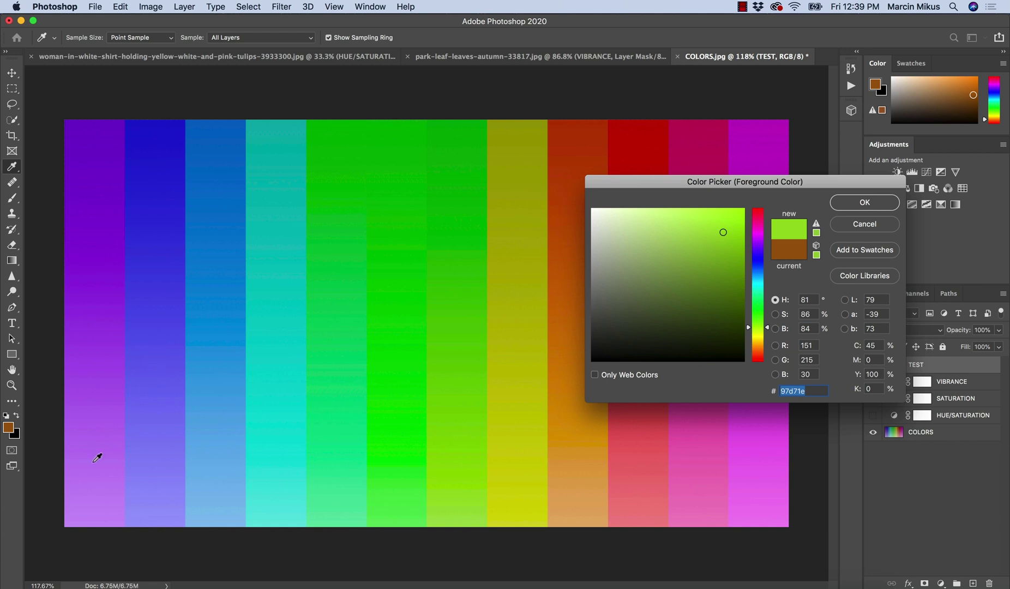
Sample the pale end of the purple stripe and compare it with the pale end of the yellow stripe
click(90, 512)
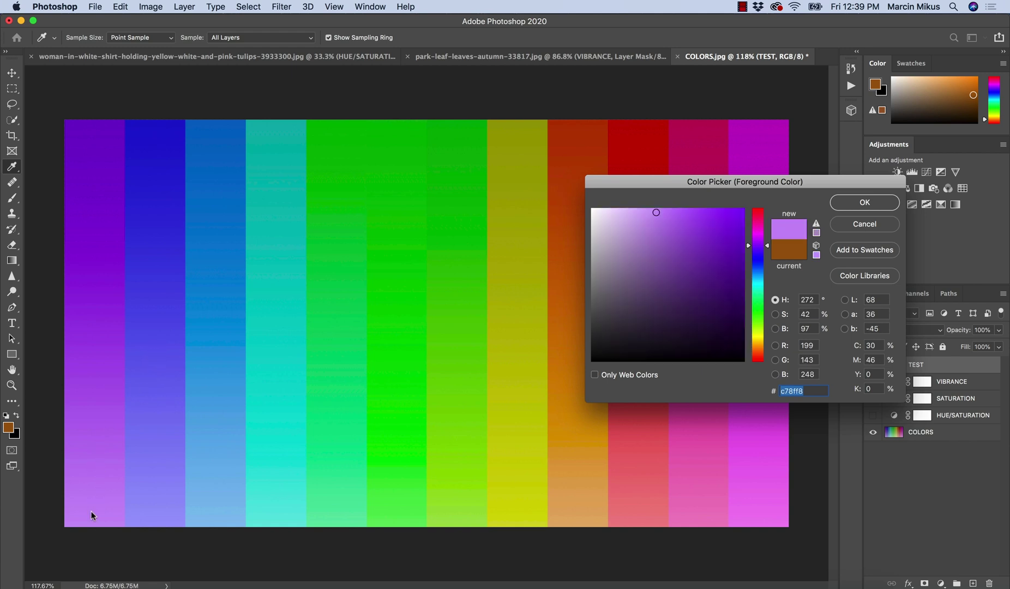
mouse_move(90, 511)
mouse_down()
mouse_move(259, 526)
mouse_move(348, 505)
mouse_move(528, 500)
mouse_move(324, 515)
mouse_move(98, 494)
mouse_up()
click(91, 482)
click(530, 506)
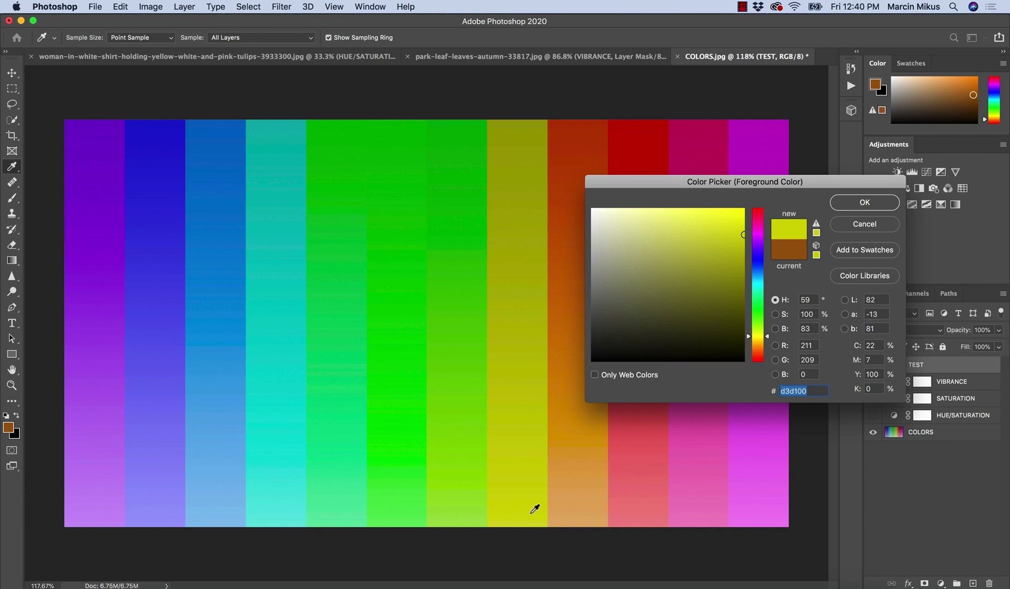
click(528, 517)
Sample shades from the purple stripe across to yellow, then compare the yellow stripe's pale and dark ends
drag(93, 493, 111, 158)
drag(155, 469, 523, 136)
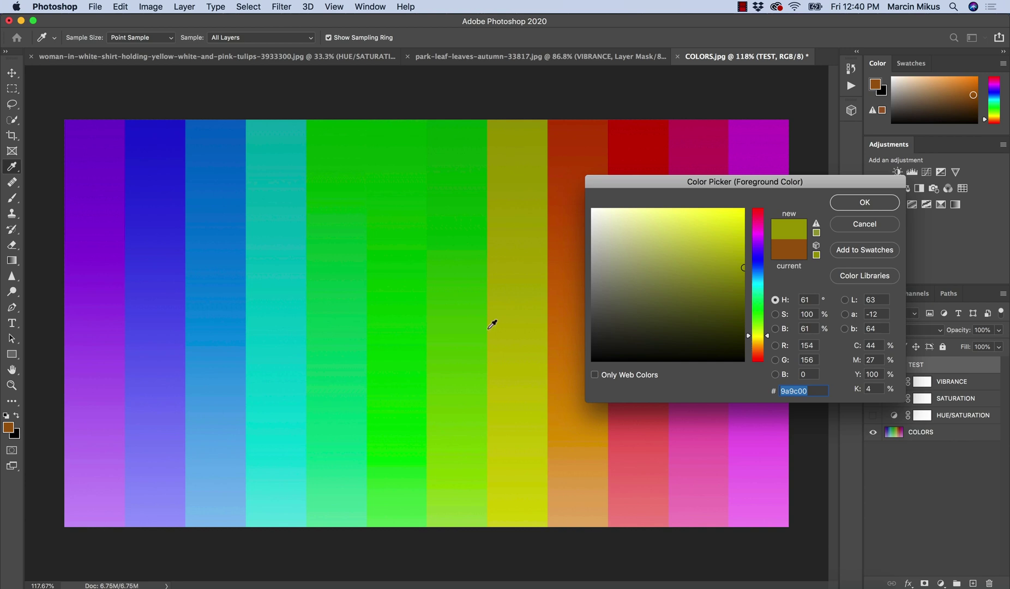
click(519, 515)
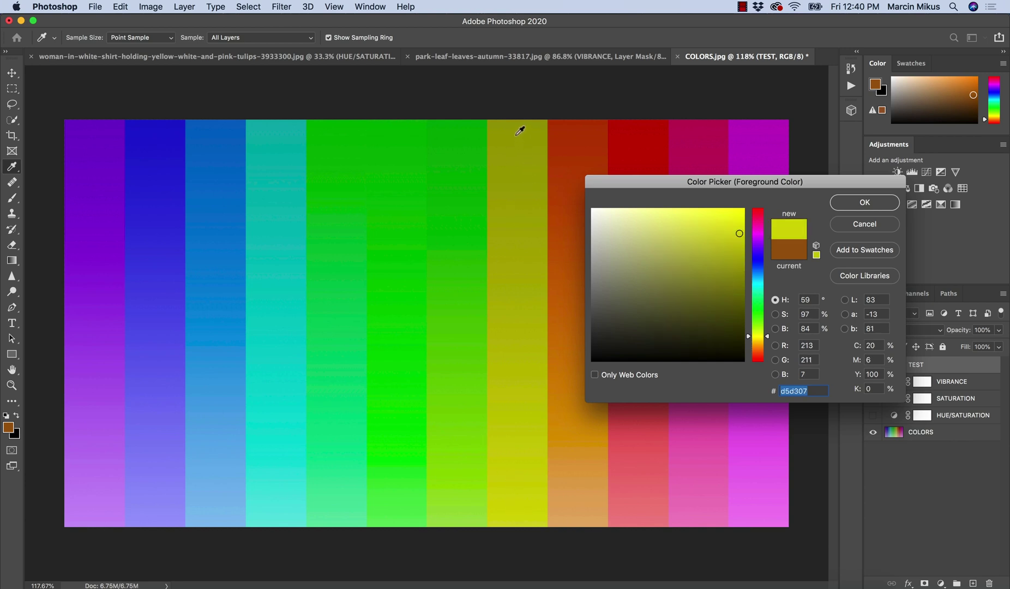
click(520, 131)
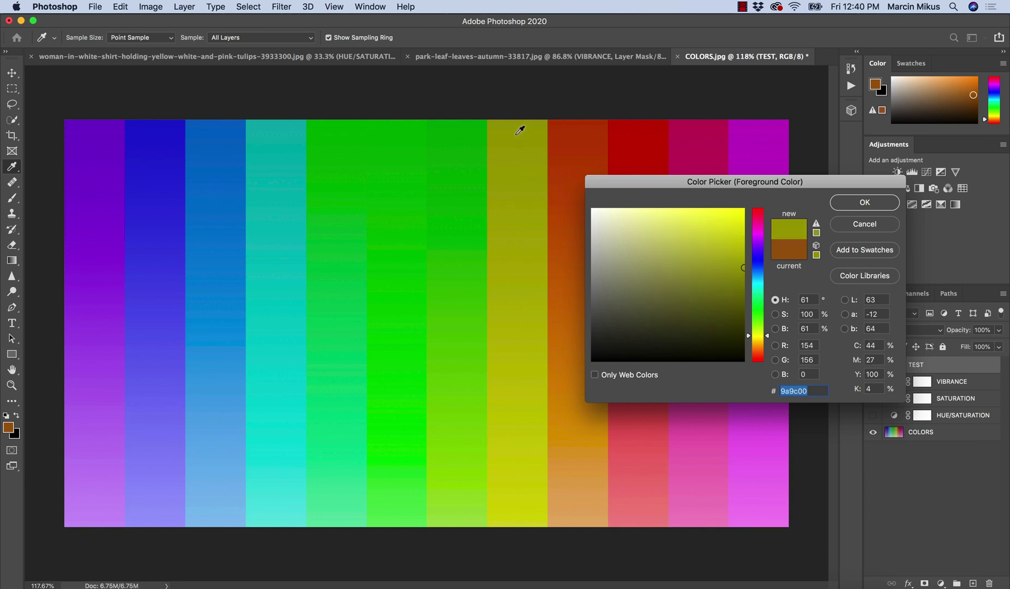
click(506, 514)
click(518, 126)
Sample the dark ends of the yellow-green, cyan and blue stripes, then cancel the Color Picker
click(460, 127)
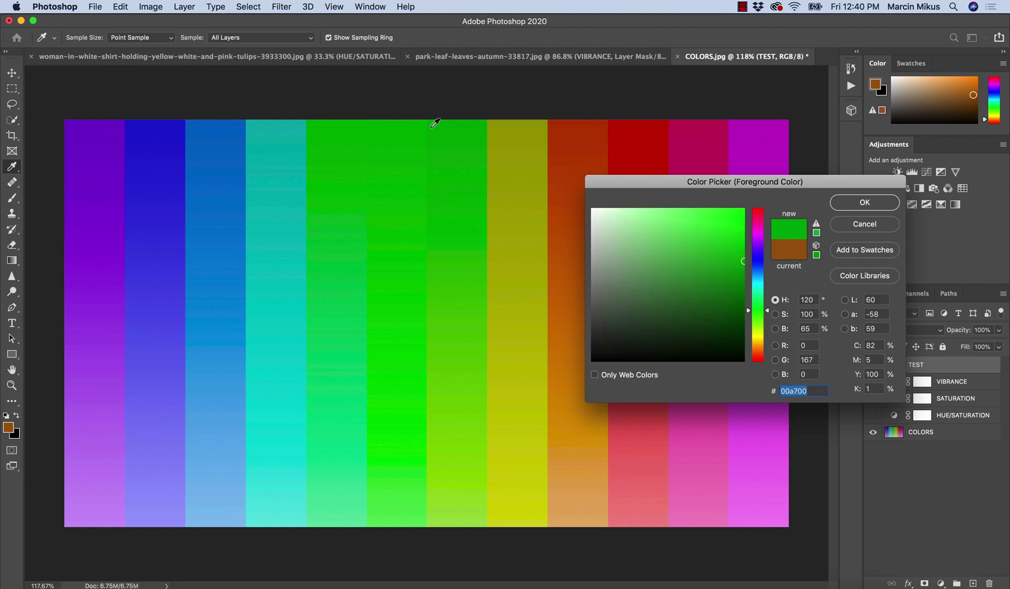
click(250, 125)
click(156, 127)
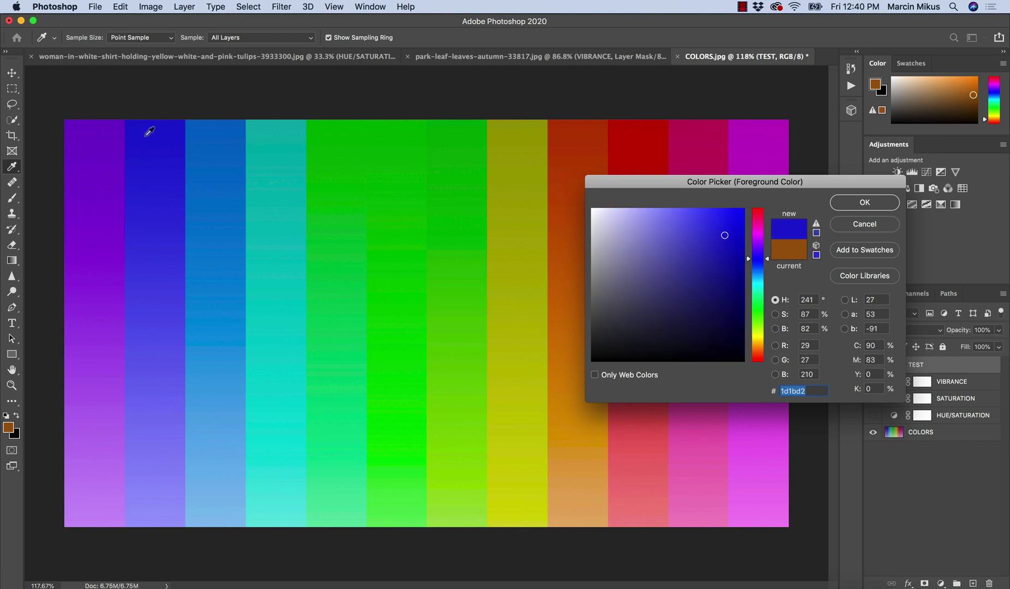
click(151, 127)
click(858, 228)
Try the Hue blending mode on the SATURATION adjustment layer
key(v)
click(896, 398)
click(885, 329)
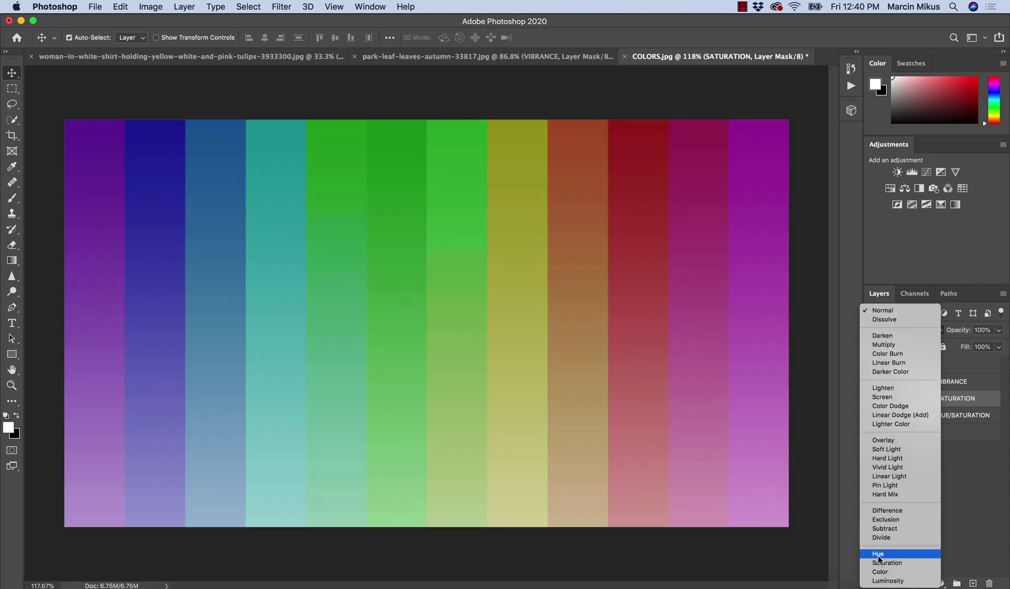
click(878, 554)
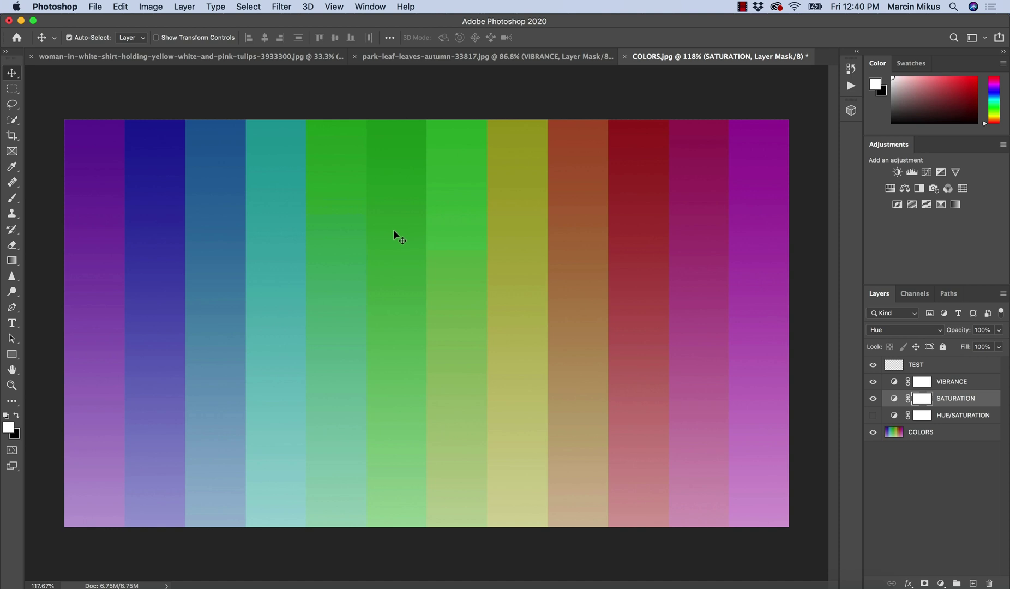
Try the Saturation blending mode on the SATURATION adjustment layer and compare the chart with the layer hidden and shown
click(883, 329)
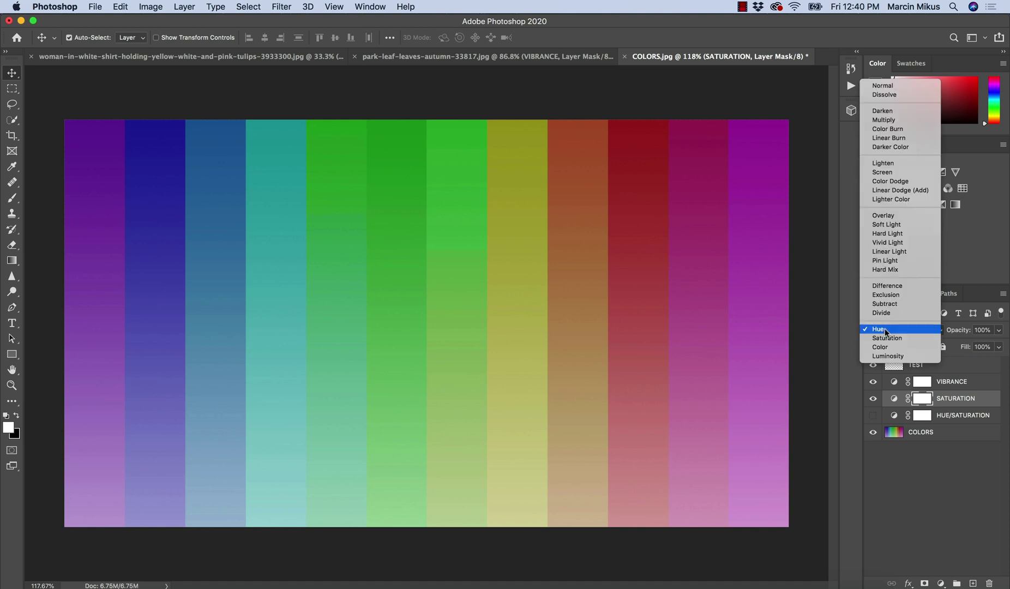
click(881, 338)
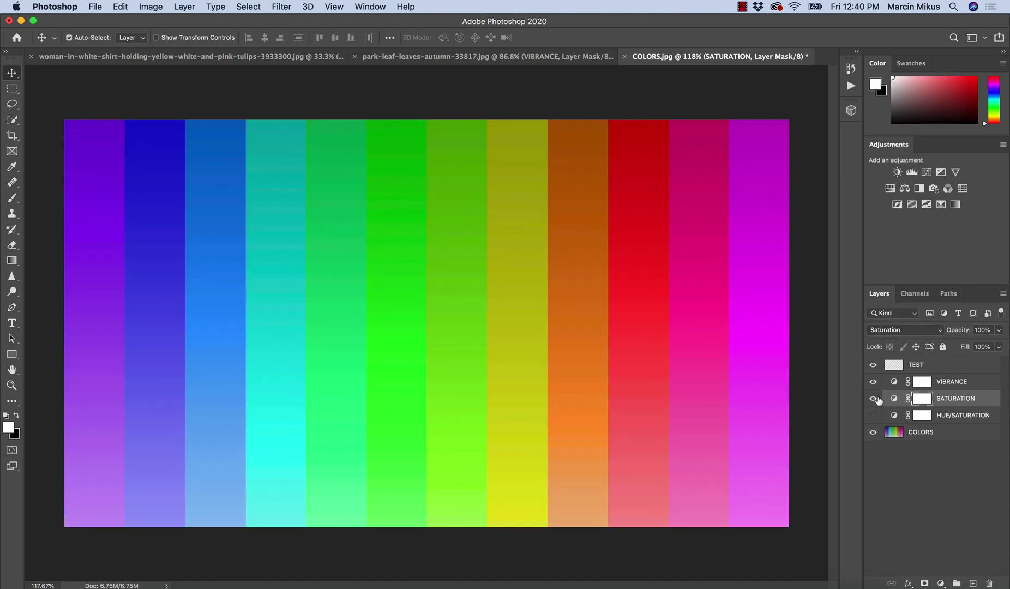
click(875, 399)
click(875, 398)
Try the Luminosity blending mode on the SATURATION layer, compare with the layer hidden and shown, and restore Normal
click(882, 331)
click(884, 347)
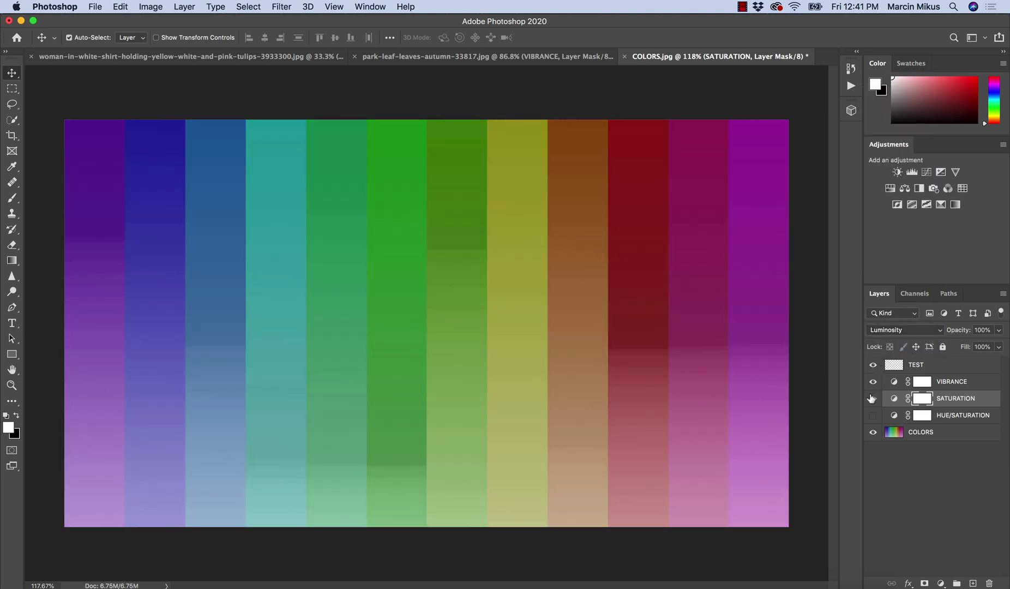
click(873, 398)
click(873, 399)
click(882, 330)
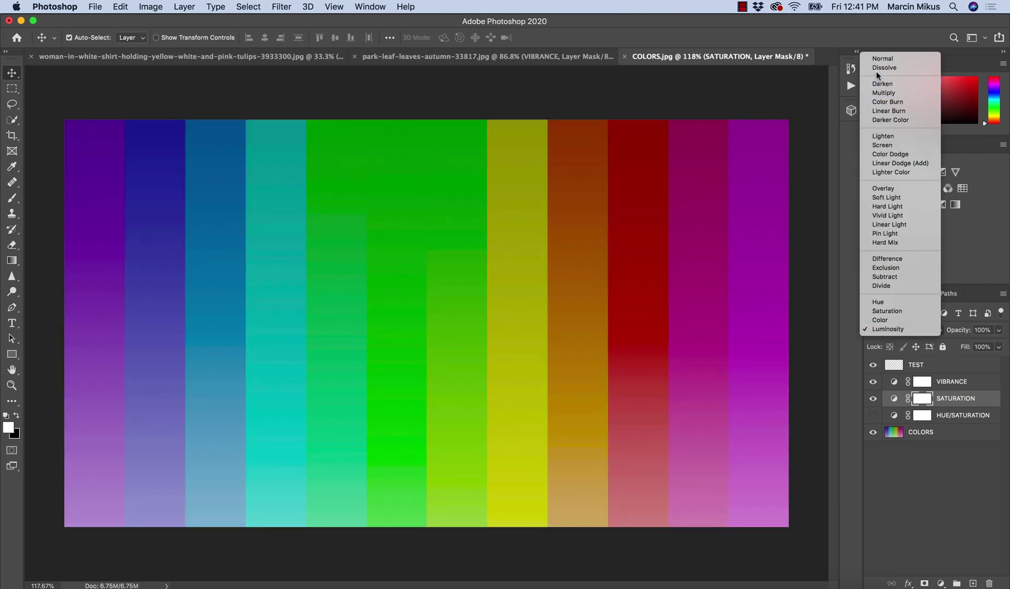
click(877, 61)
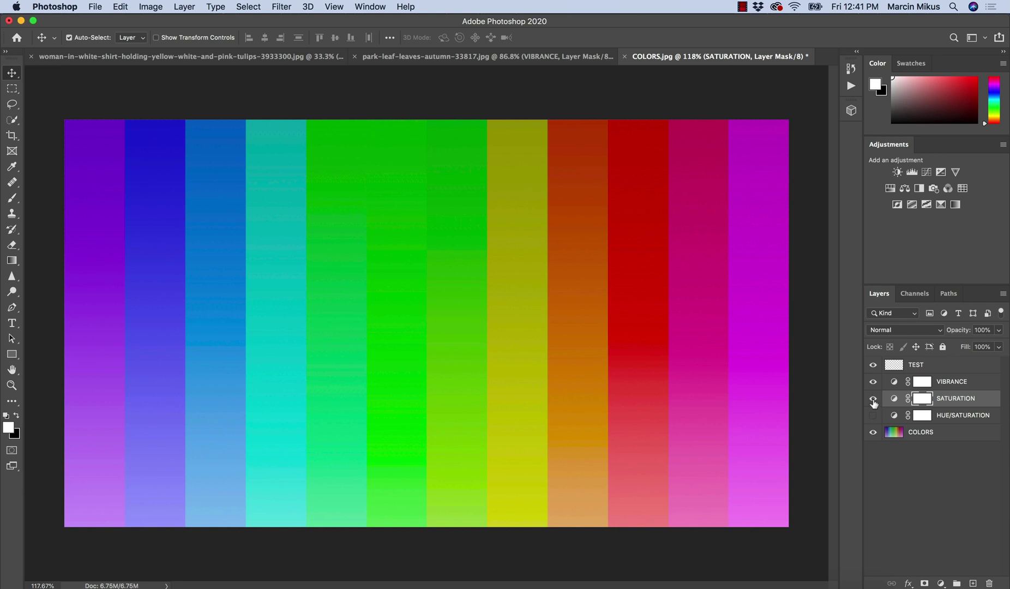
Hide the SATURATION layer and set the VIBRANCE layer's Vibrance to +100
click(873, 398)
click(894, 383)
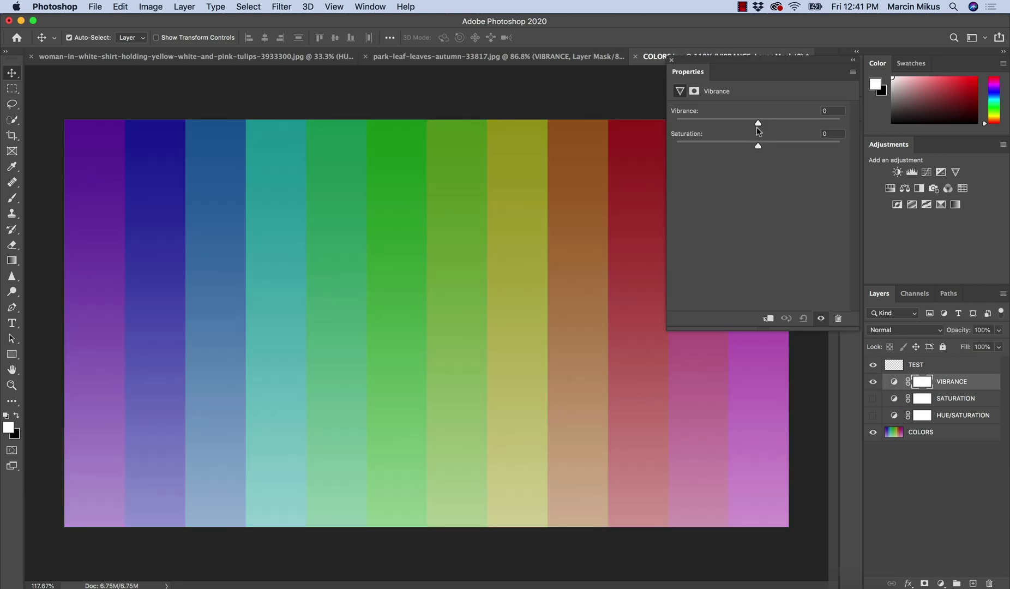
drag(758, 129, 861, 124)
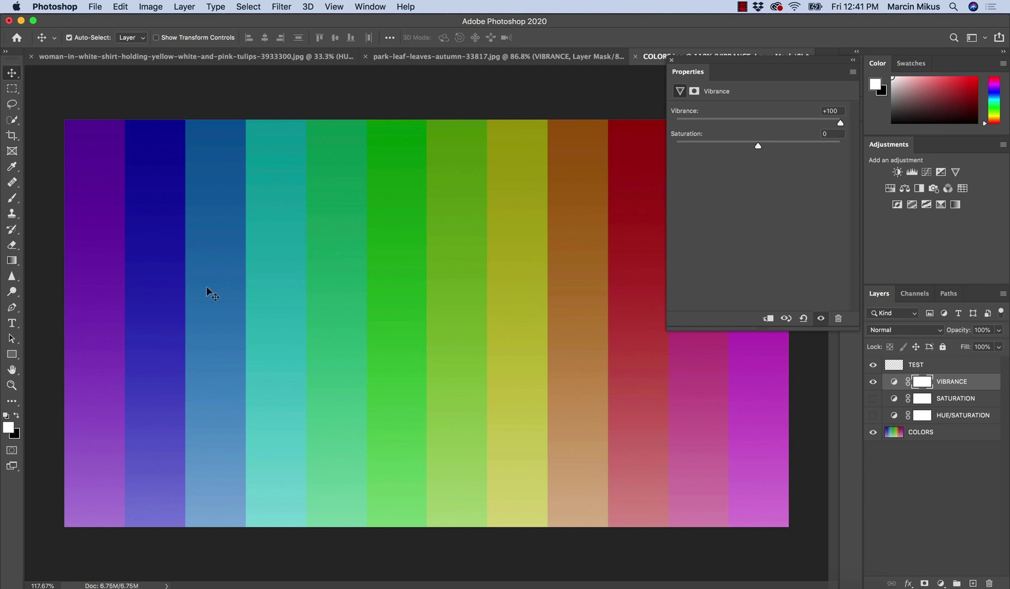
With the TEST layer selected, sample the dark ends of the stripes from blue across to red with the foreground Color Picker
click(897, 372)
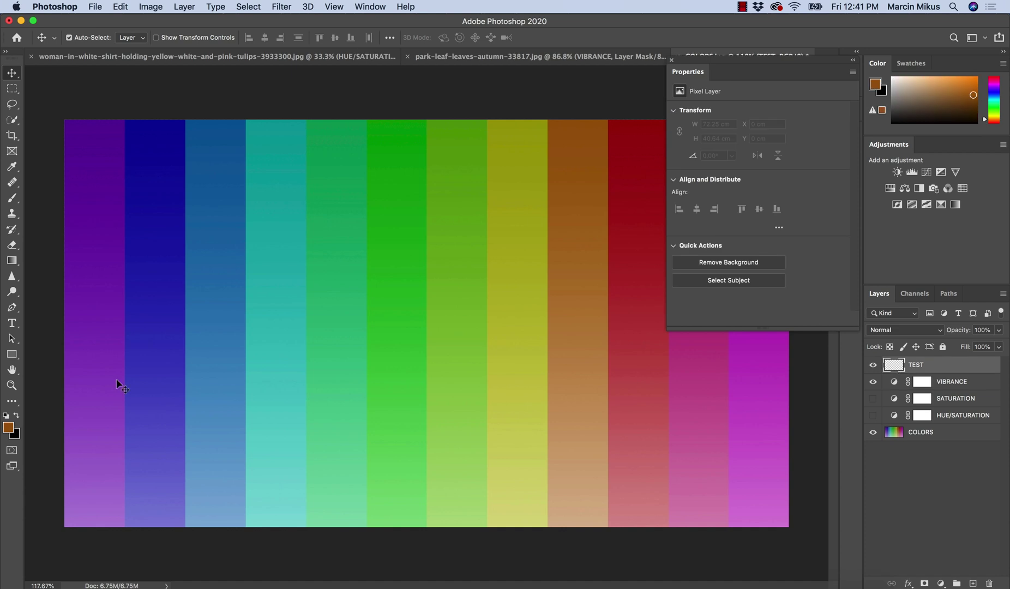
click(8, 427)
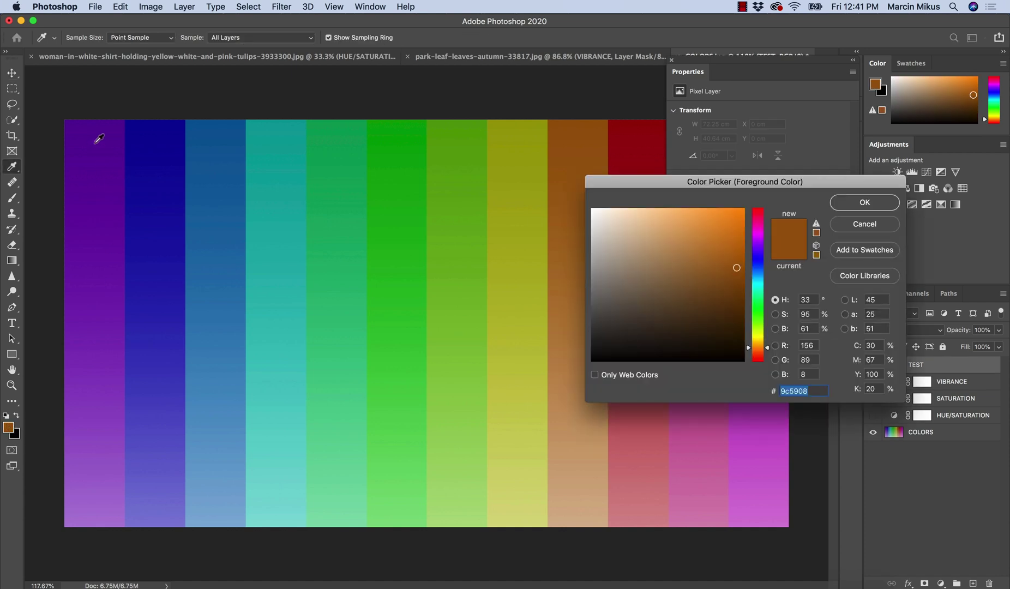
click(140, 131)
click(221, 146)
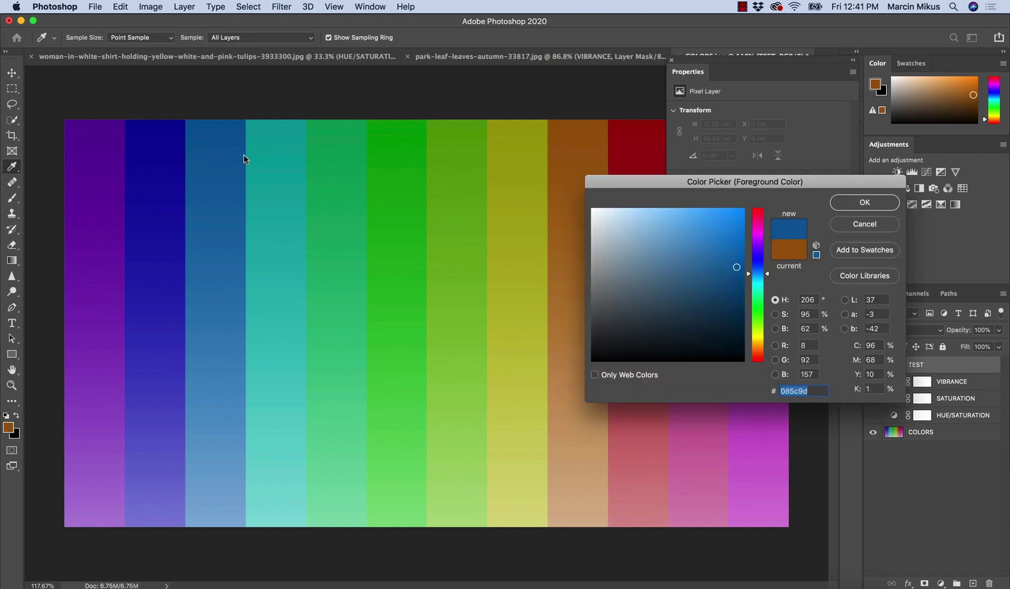
click(276, 139)
click(323, 134)
click(381, 142)
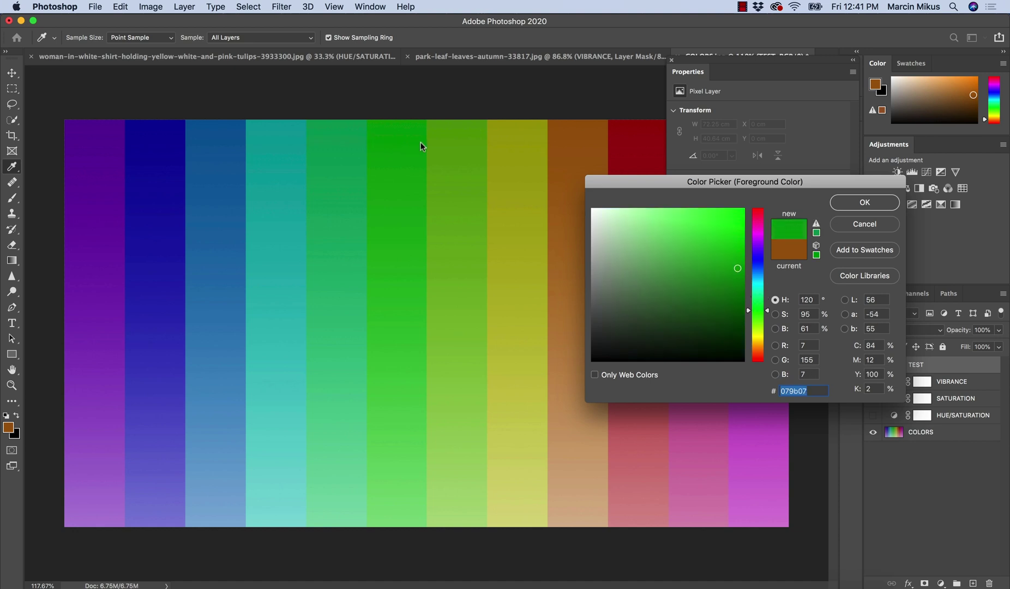
click(453, 144)
click(518, 145)
click(567, 146)
click(616, 146)
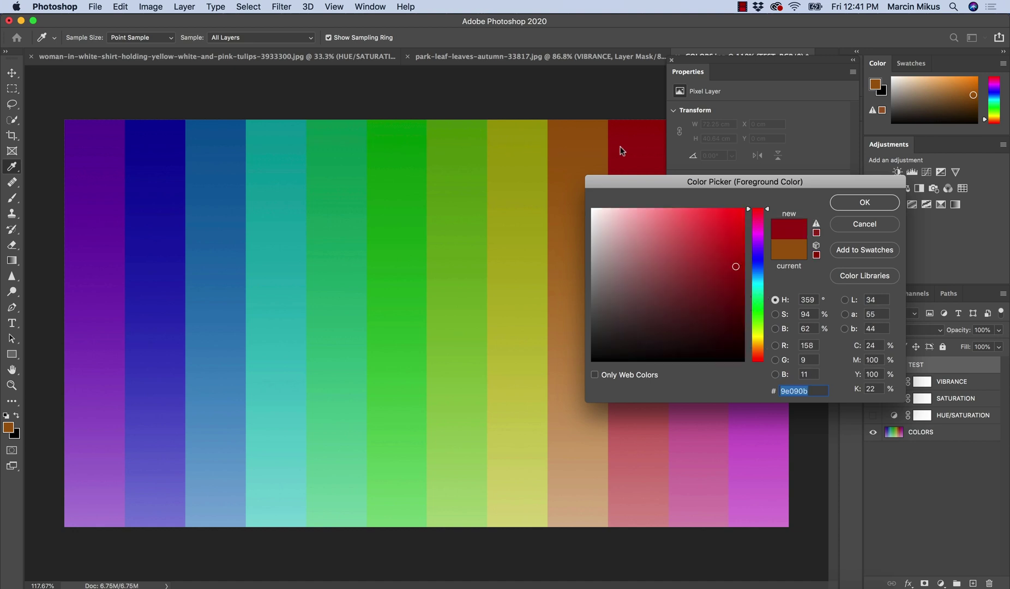
Close the adjustment properties covering the chart and sample the dark ends of the pink and magenta stripes
click(671, 60)
click(708, 138)
click(736, 129)
click(731, 140)
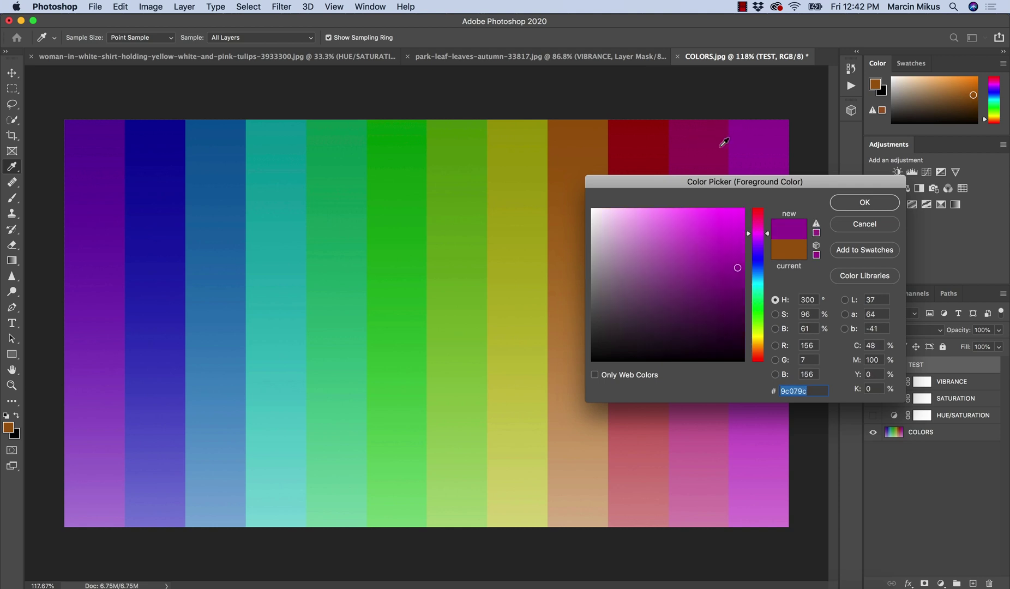
Sample the purple stripe from its pale end to its dark end, and the dark ends of the stripes from blue to magenta
click(98, 509)
drag(99, 508, 92, 134)
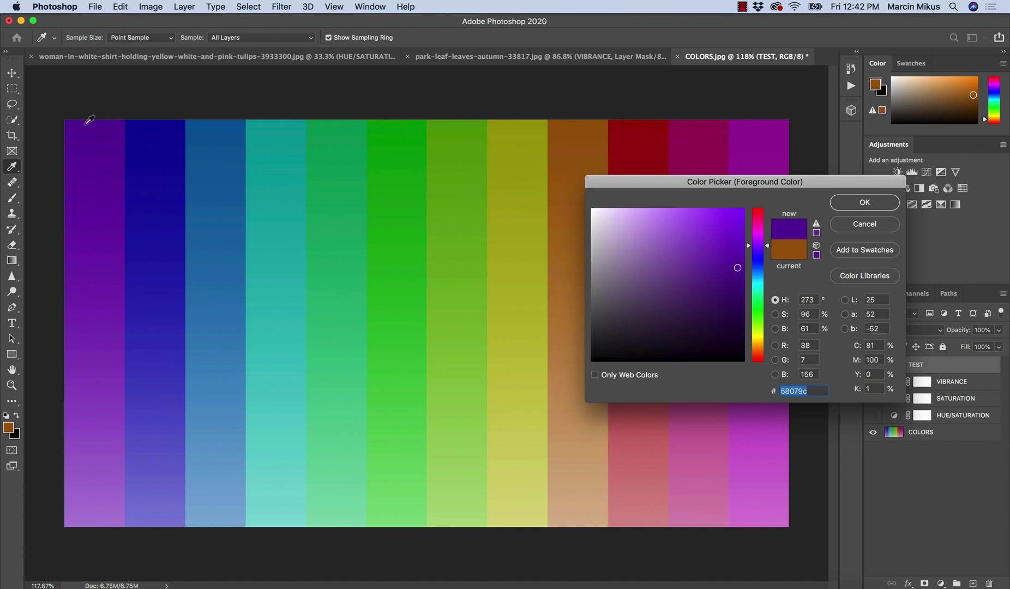
click(138, 136)
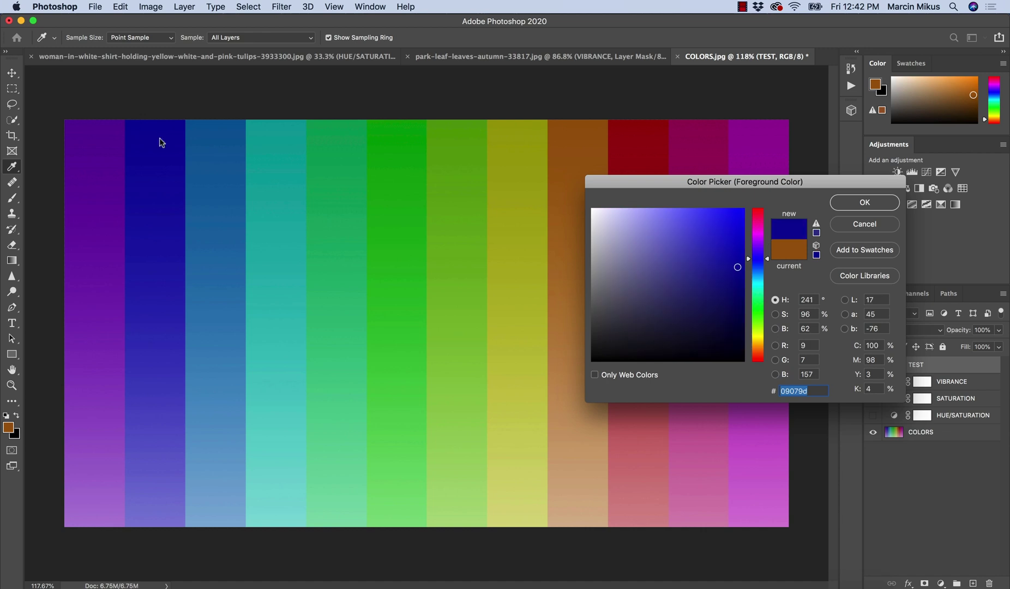
click(192, 137)
drag(249, 129, 598, 130)
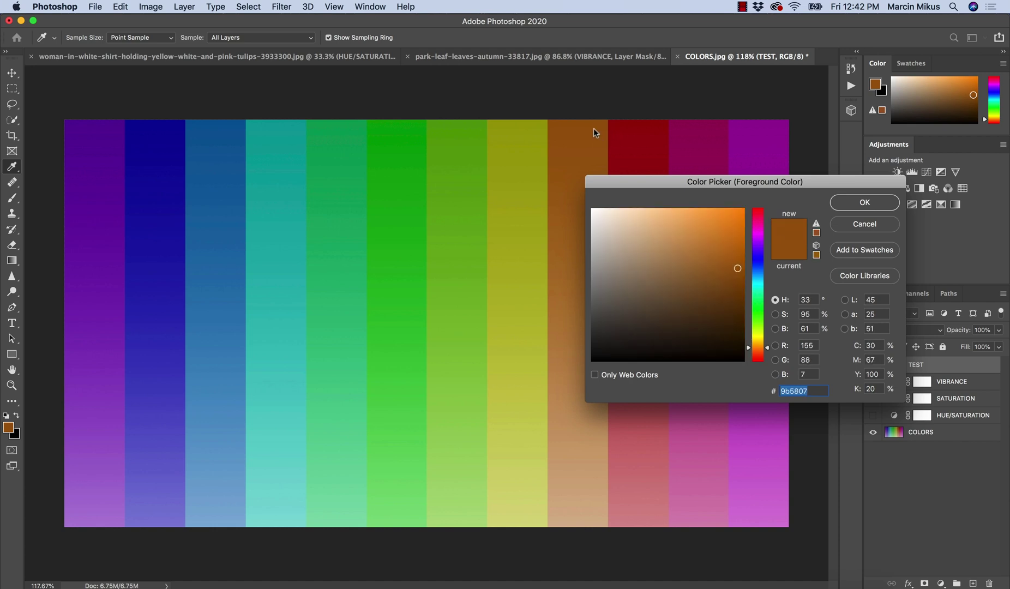
click(619, 136)
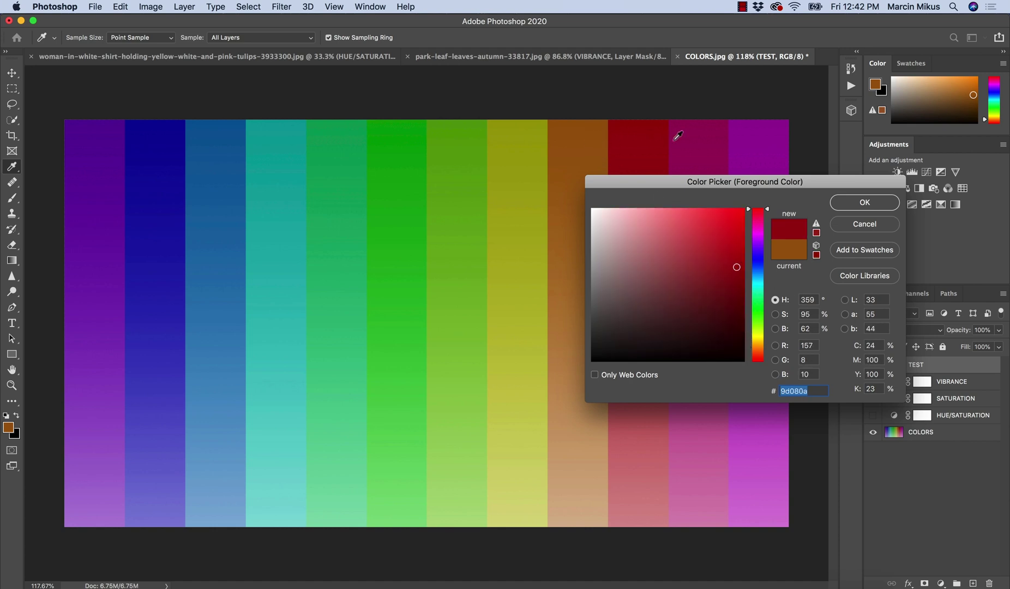
click(751, 137)
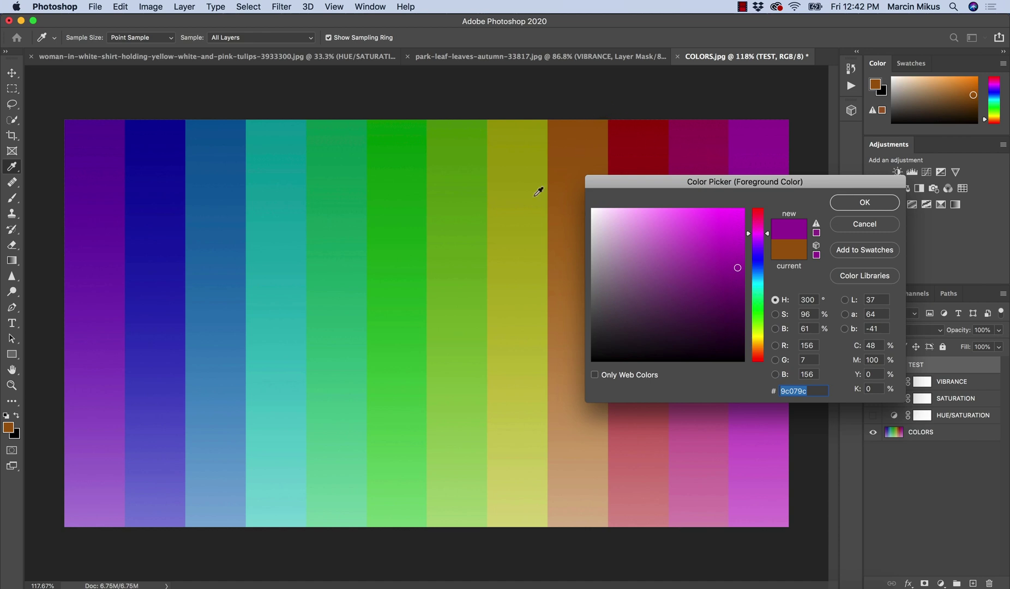
Compare the pale ends of the purple and blue stripes, and sample the pale ends across to orange
click(86, 509)
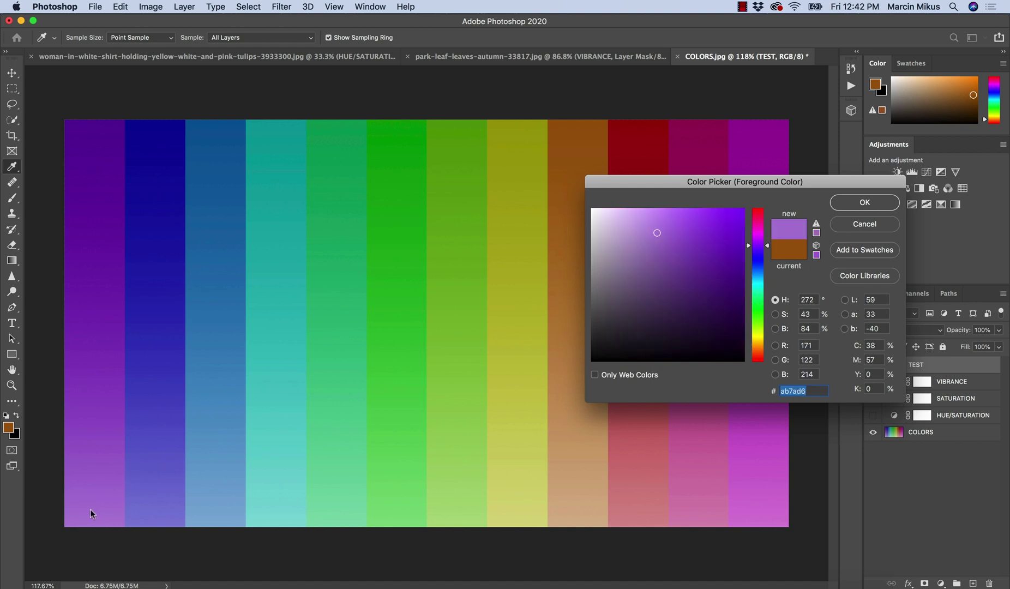
click(146, 512)
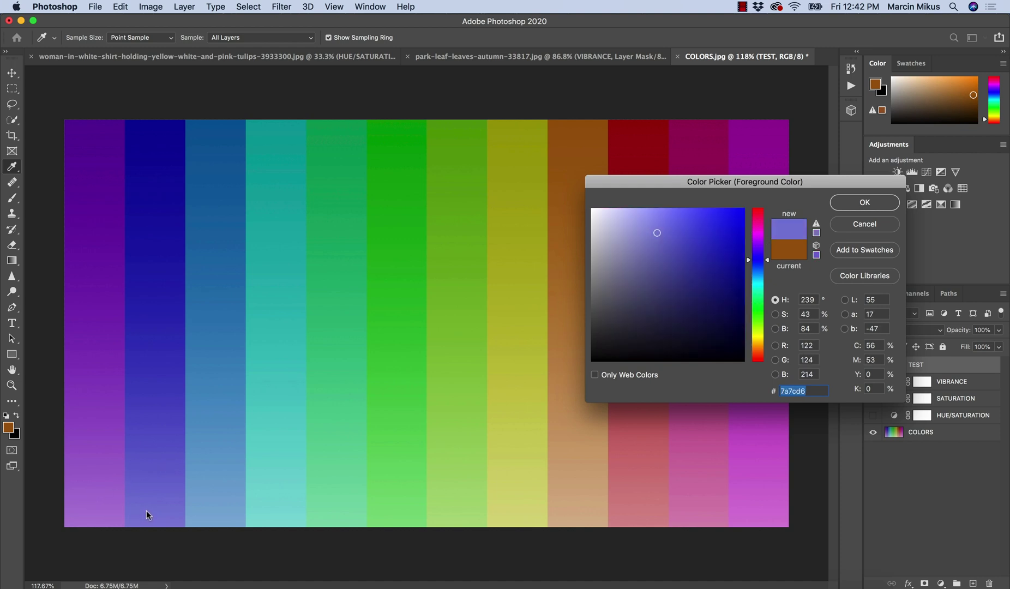
click(105, 508)
click(134, 513)
click(143, 513)
drag(142, 513, 560, 504)
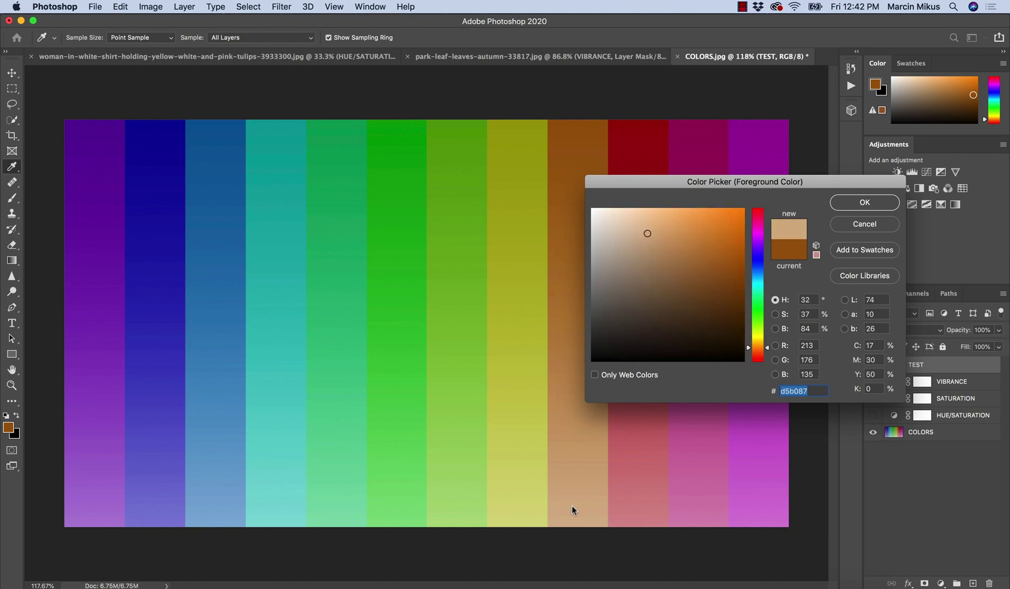
Compare the pale ends of the orange, red and pink stripes with the orange stripe's dark end
click(559, 501)
drag(558, 512, 573, 513)
drag(588, 512, 619, 505)
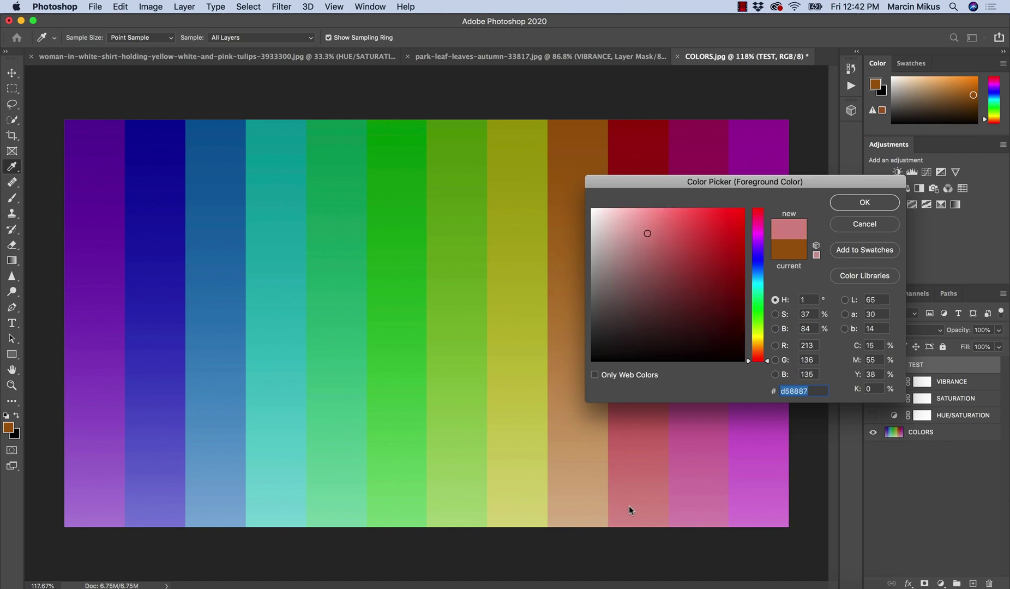
mouse_move(630, 506)
mouse_down()
mouse_move(587, 499)
mouse_move(620, 501)
mouse_up()
click(626, 512)
mouse_move(609, 136)
mouse_down()
mouse_move(613, 145)
mouse_move(605, 139)
mouse_up()
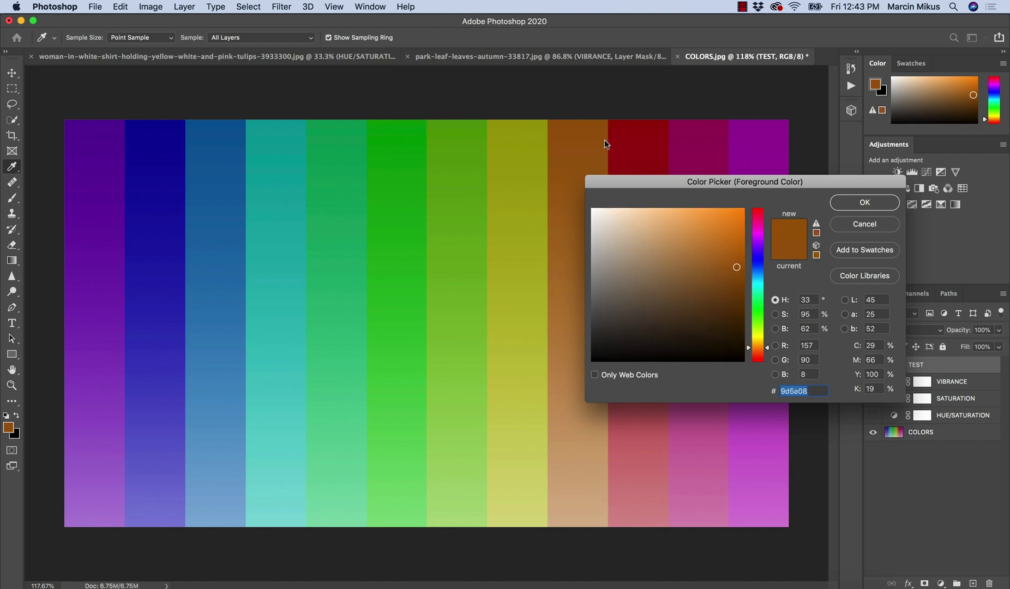
drag(594, 515, 695, 510)
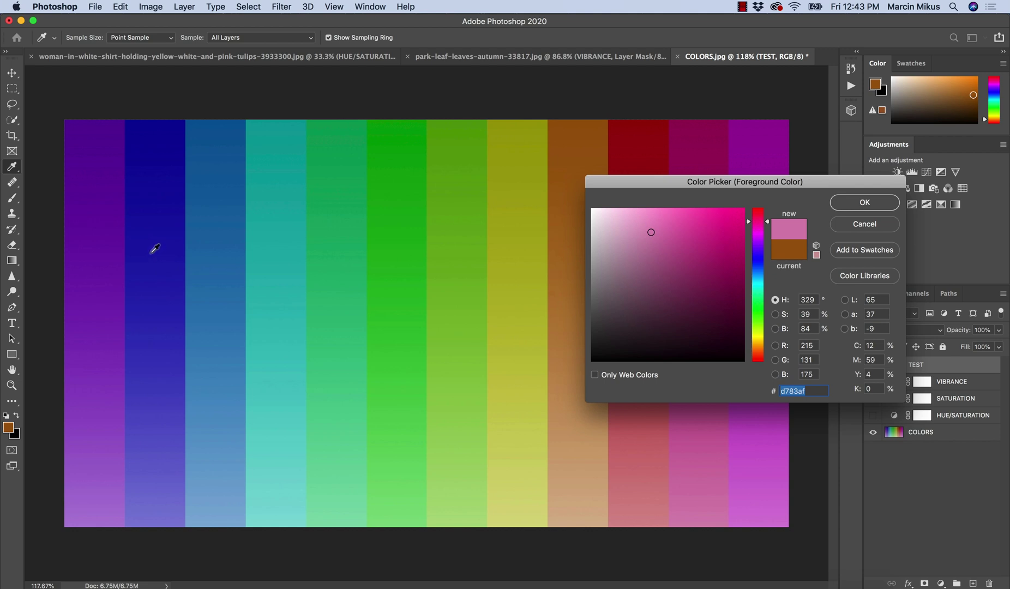
Sample the pale and dark ends of the purple and dark blue stripes, plus darker shades of the lighter blue stripe
click(97, 515)
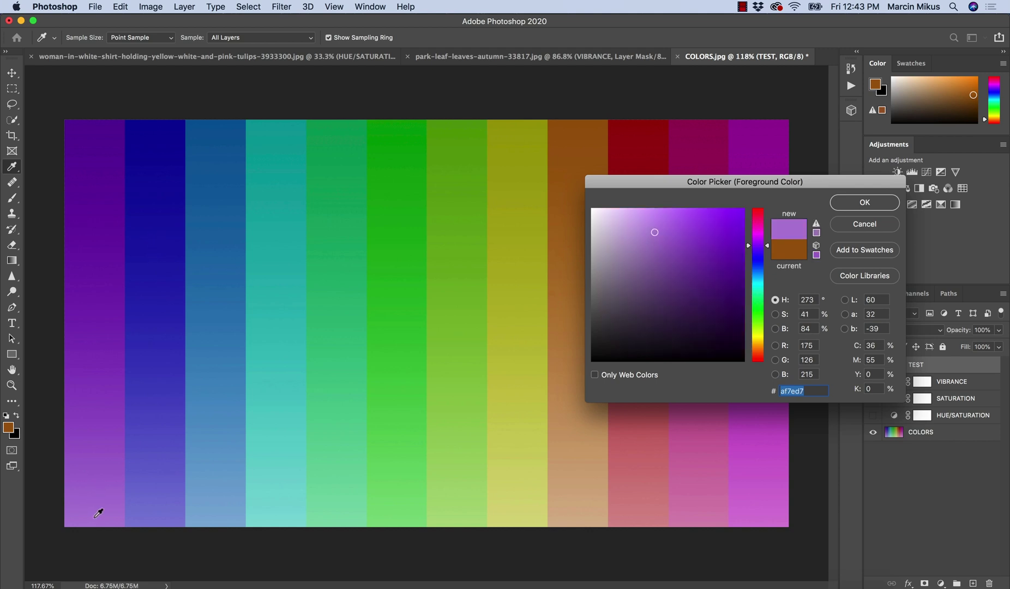
click(102, 128)
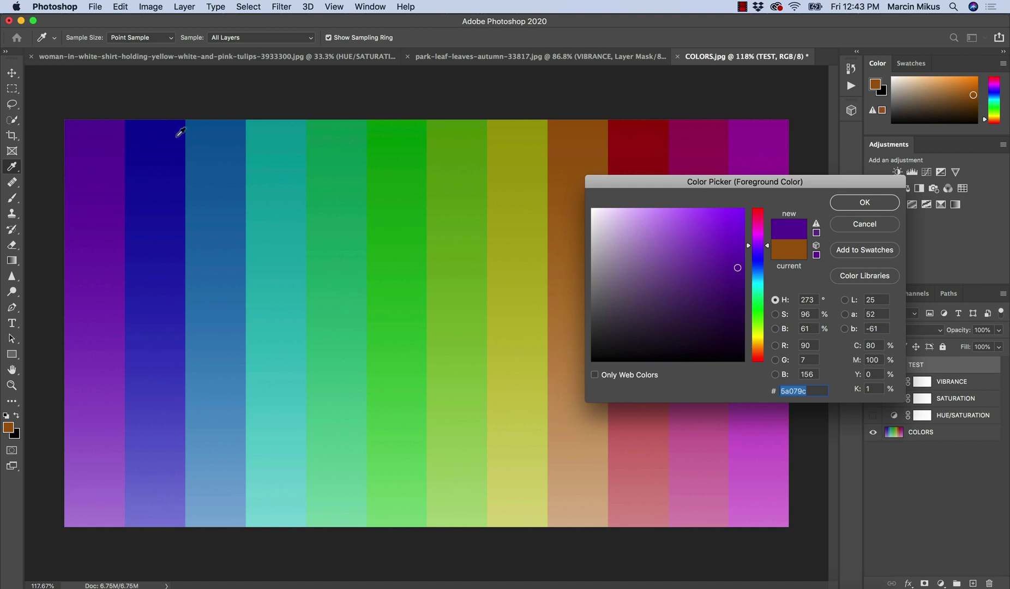
click(171, 126)
click(170, 513)
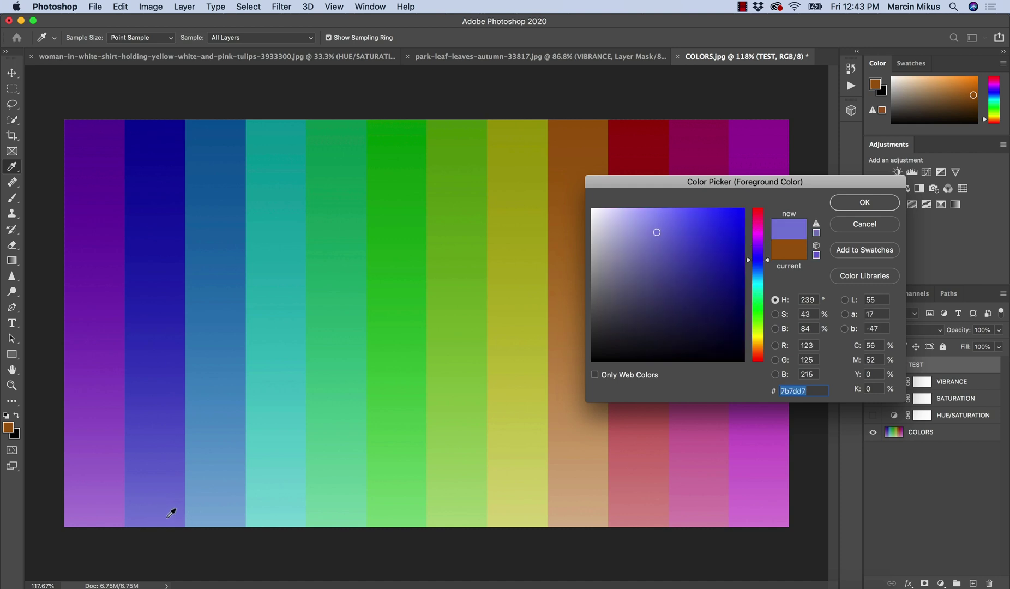
click(226, 233)
click(217, 133)
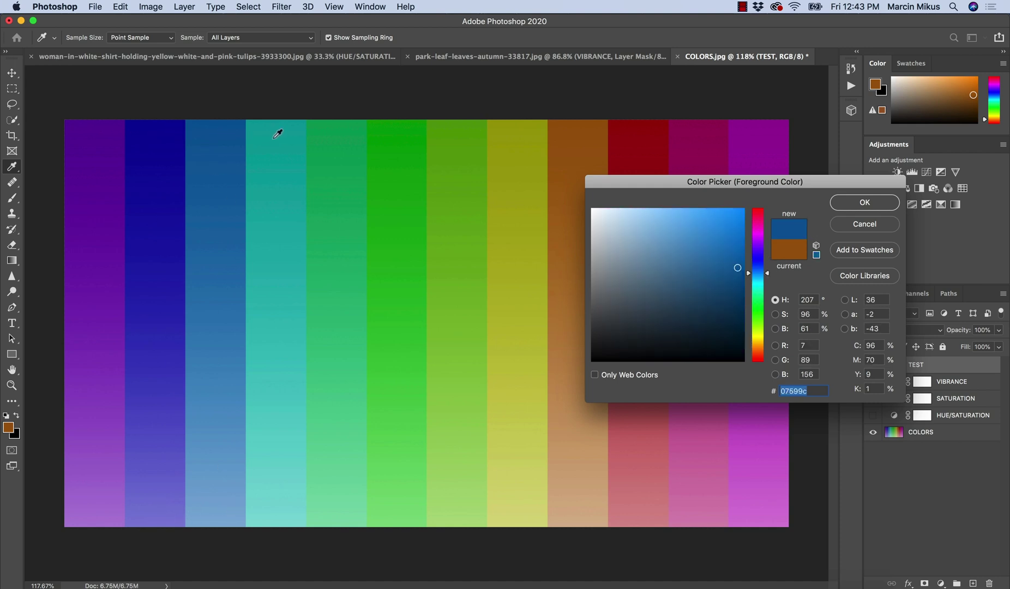
Sample a darker shade and the pale end of each of the cyan, sea-green, green and orange stripes
click(279, 132)
click(285, 510)
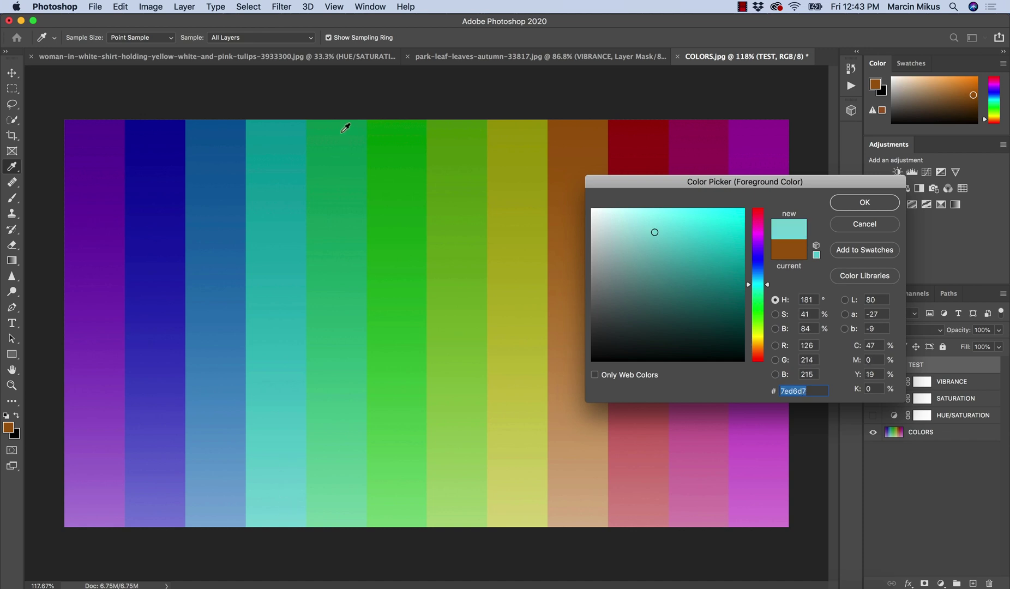
click(343, 164)
click(327, 503)
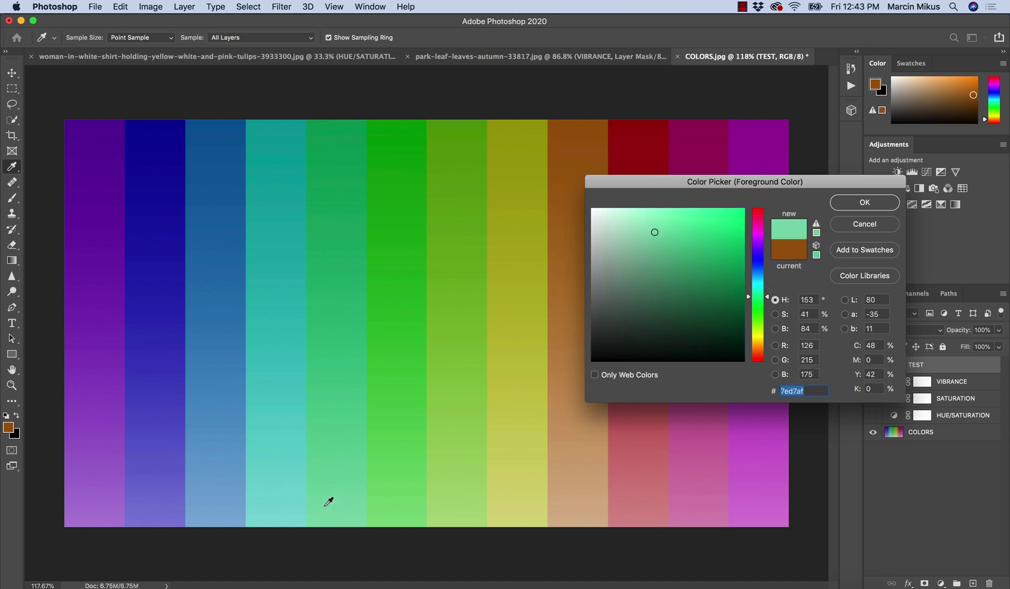
click(398, 219)
click(396, 511)
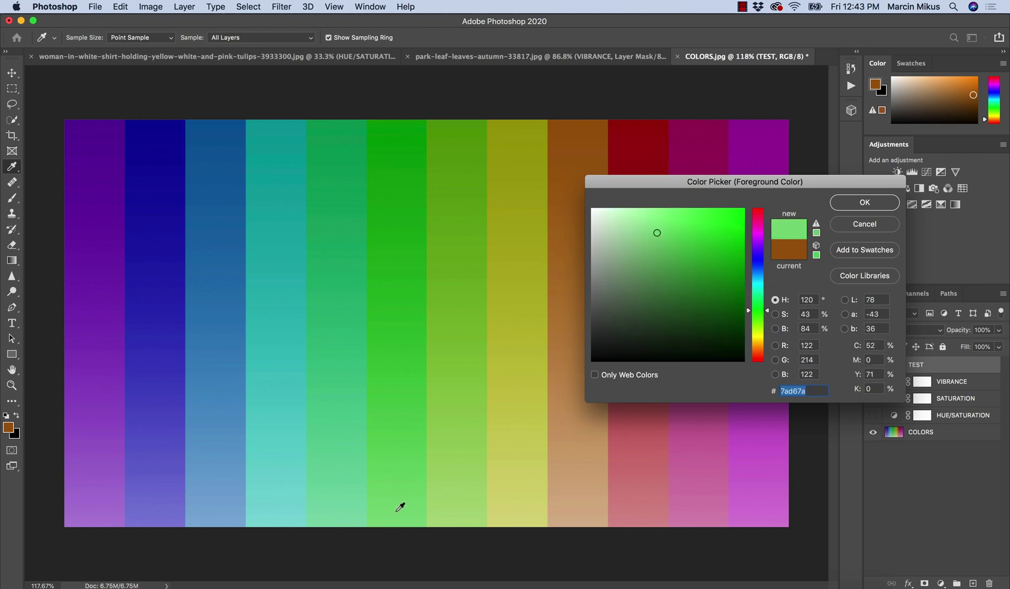
click(574, 517)
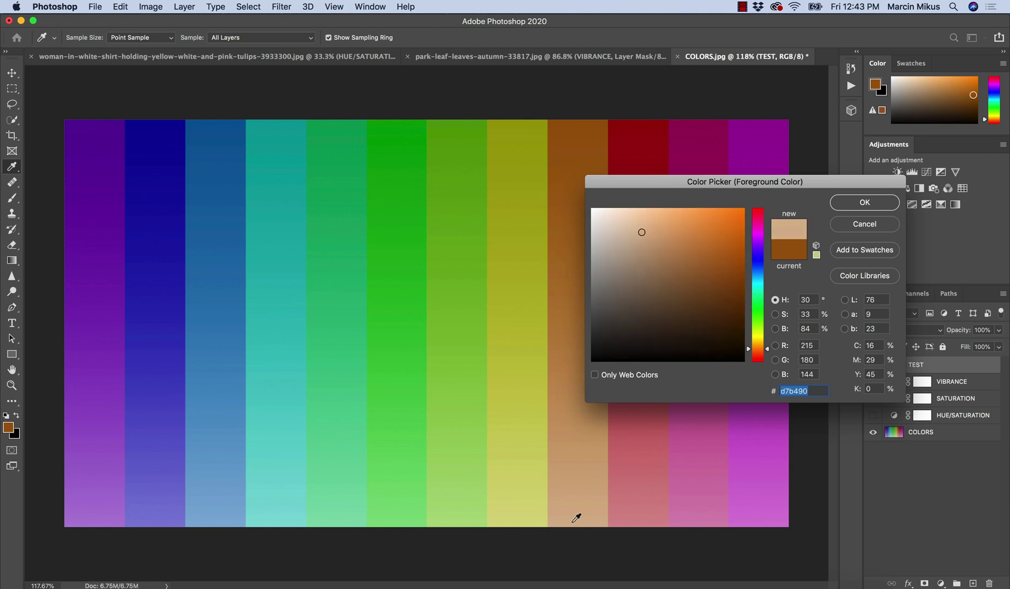
click(579, 128)
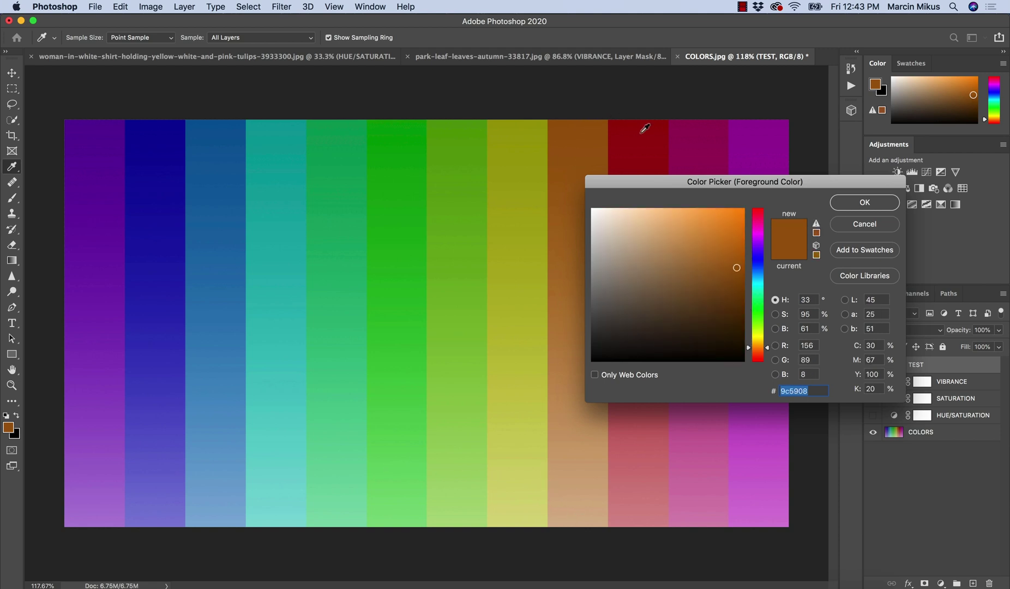
Sample the dark end of the red stripe and its pale end, accepting the pale red as the foreground colour
click(645, 130)
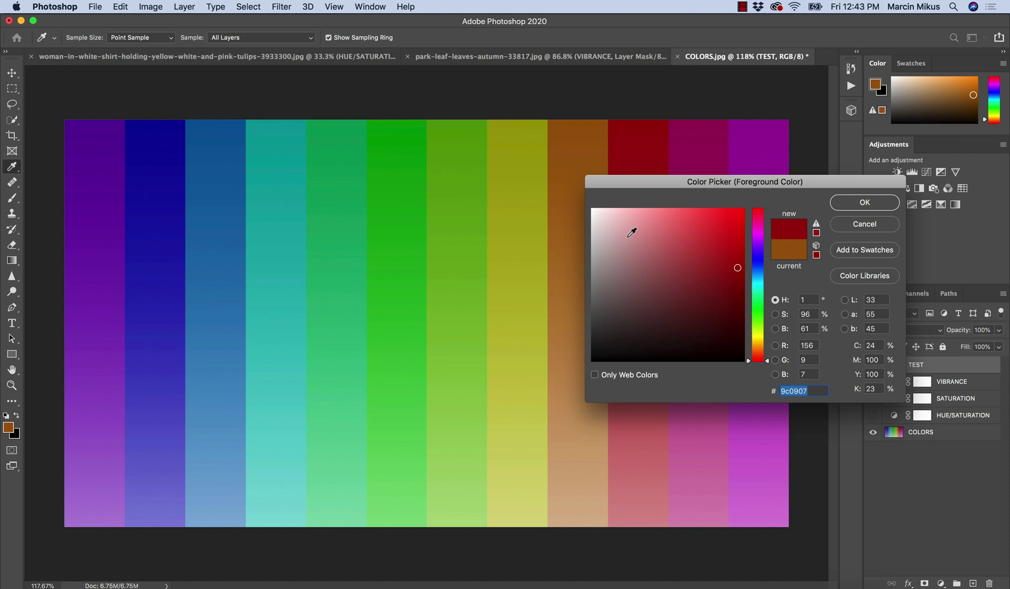
click(640, 517)
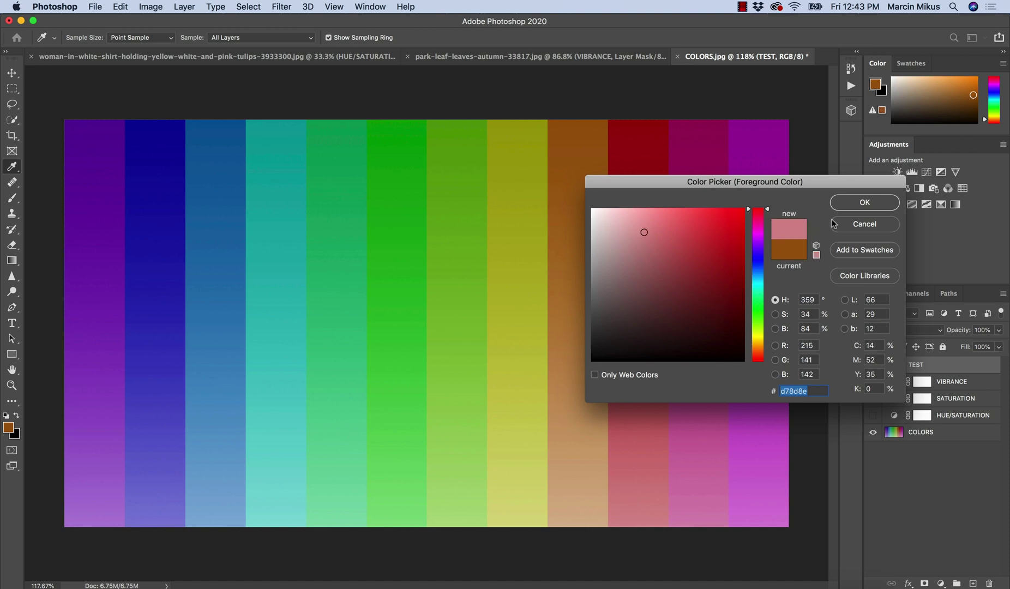
click(860, 205)
Try the Hue and Saturation blending modes on the VIBRANCE layer, toggling the layer's visibility to compare the stripes
click(901, 382)
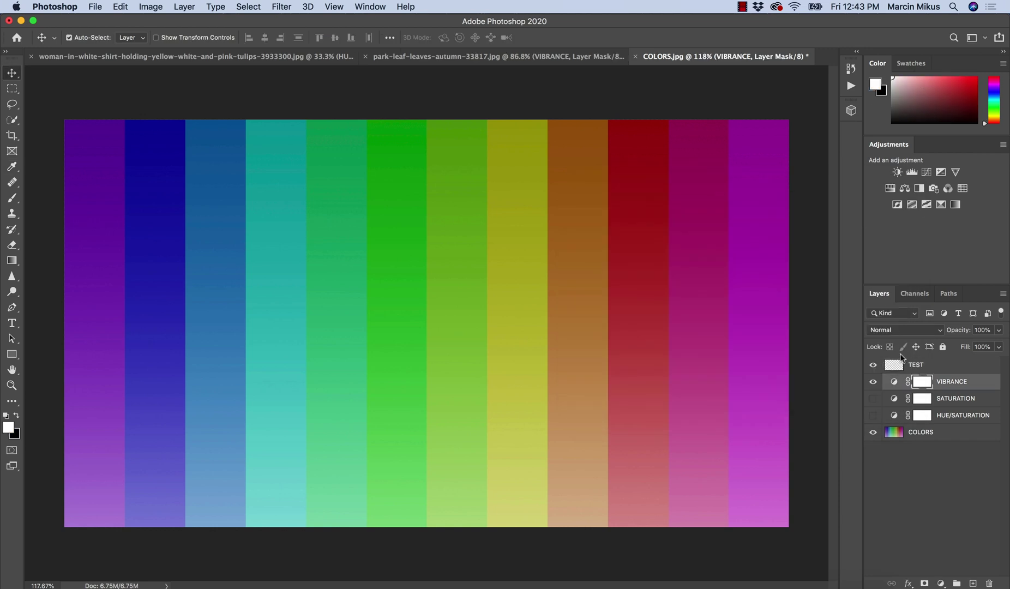
click(904, 329)
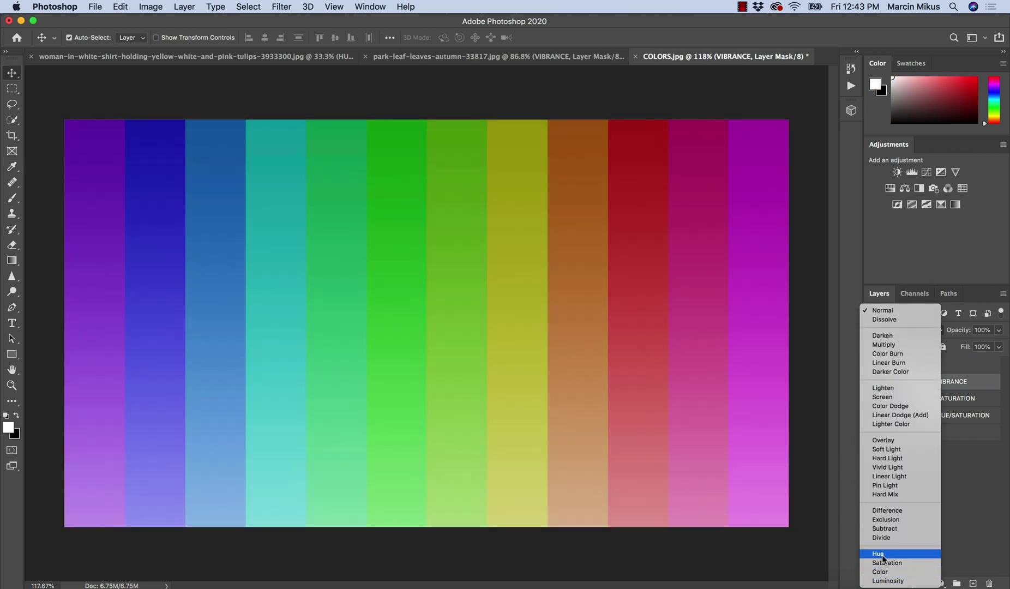
click(879, 514)
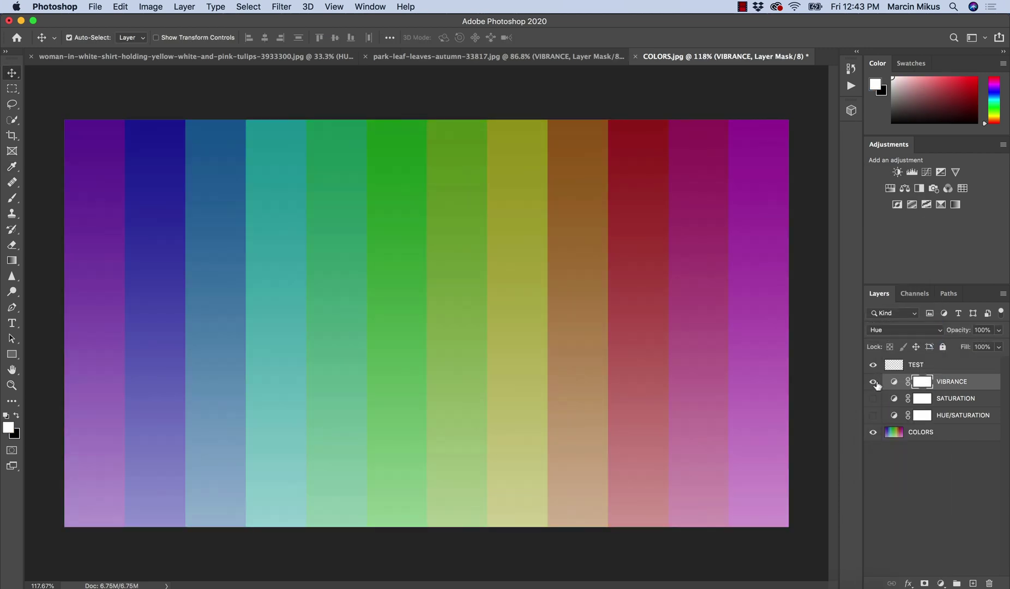
click(884, 330)
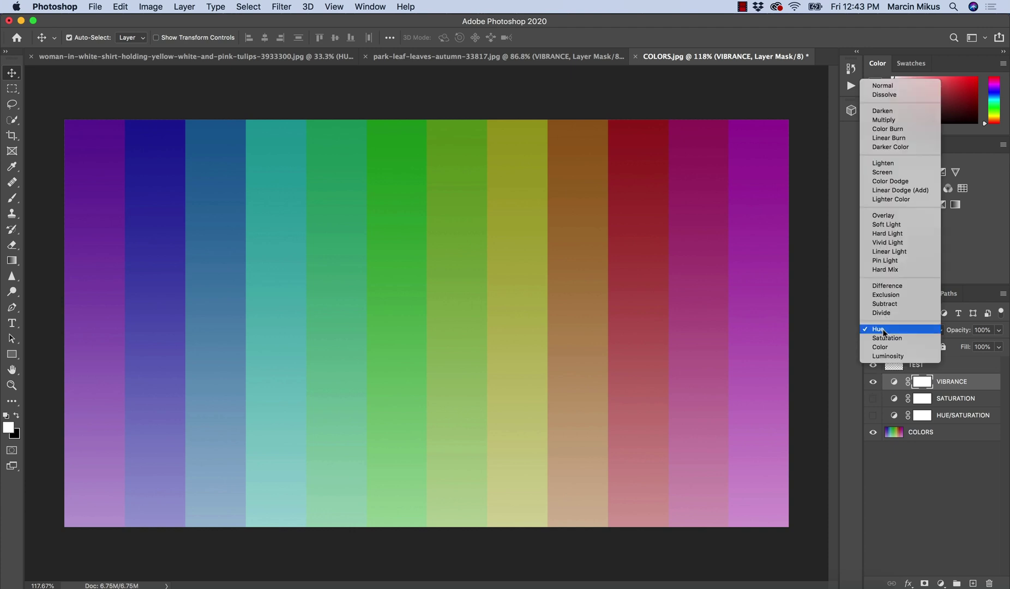
click(887, 339)
click(873, 382)
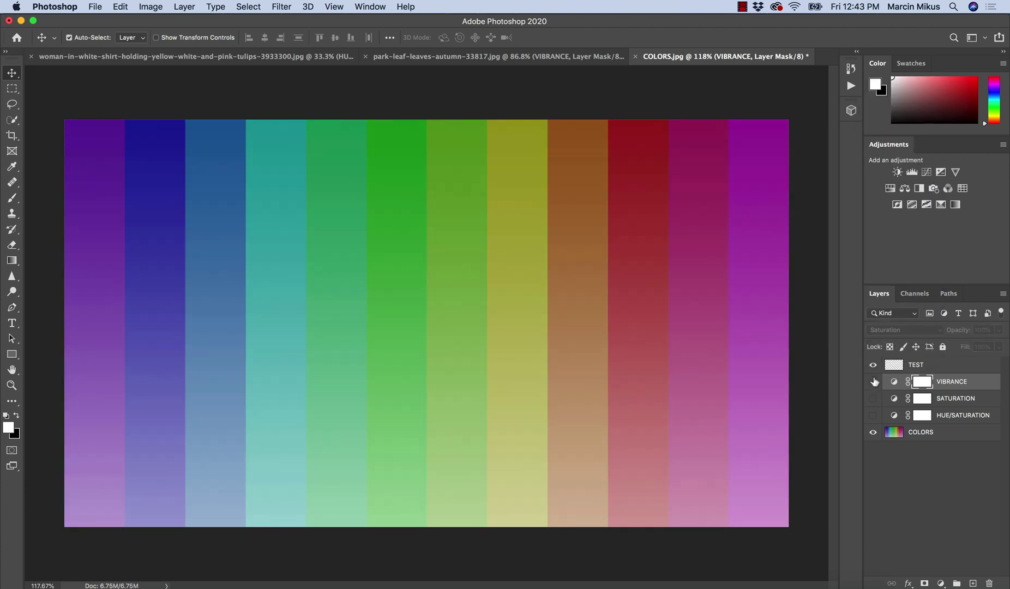
click(873, 382)
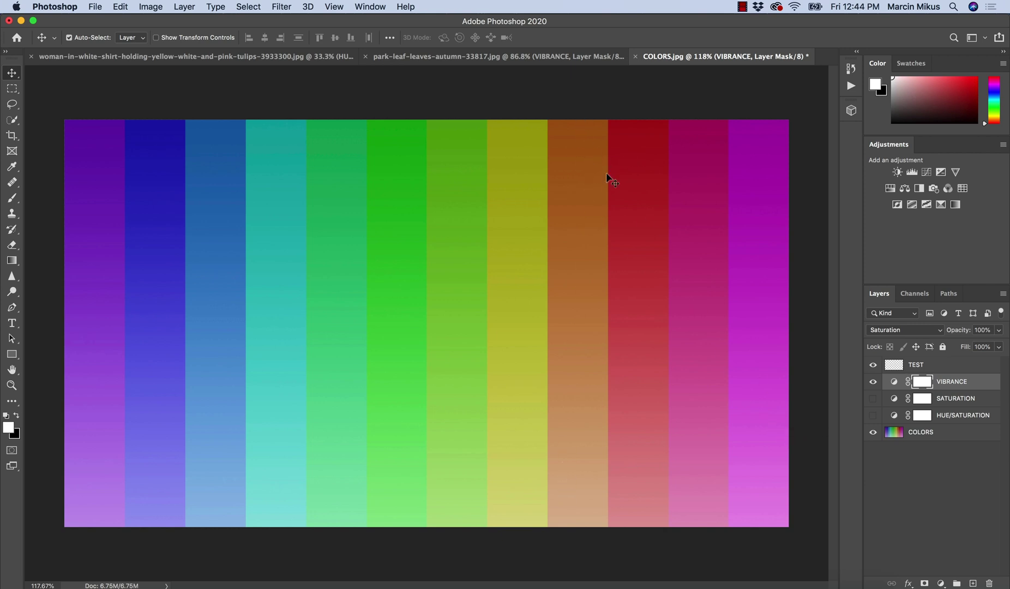
Try the Luminosity blending mode on the VIBRANCE layer and compare the stripes with the layer on and off
click(885, 331)
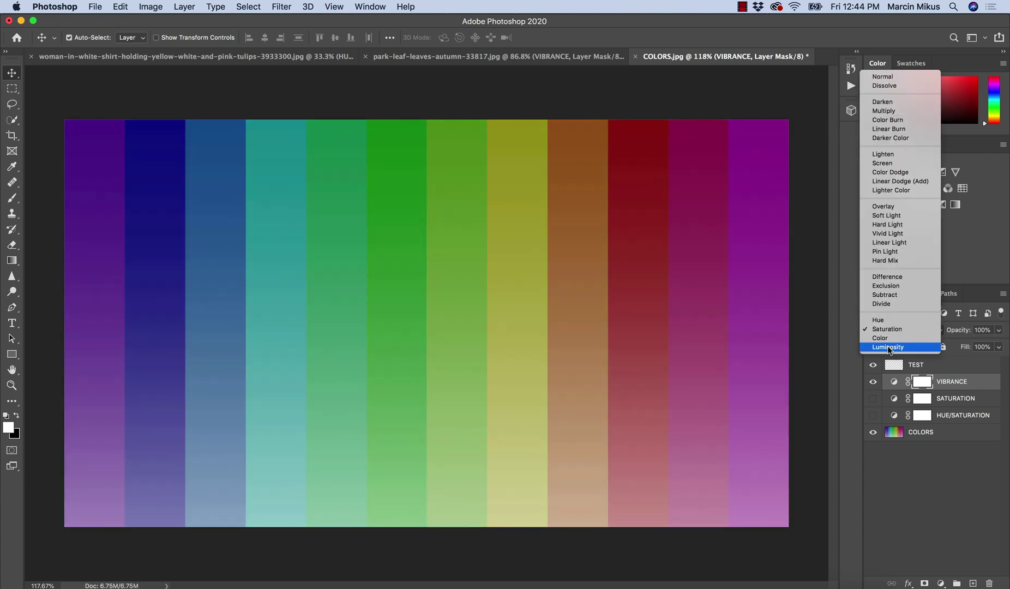
click(888, 348)
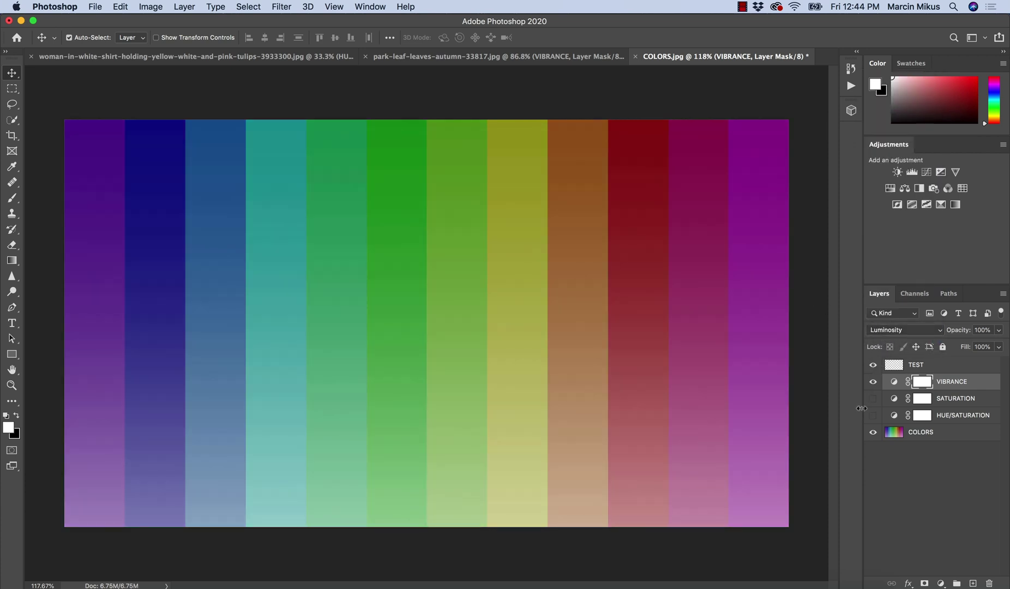
click(873, 382)
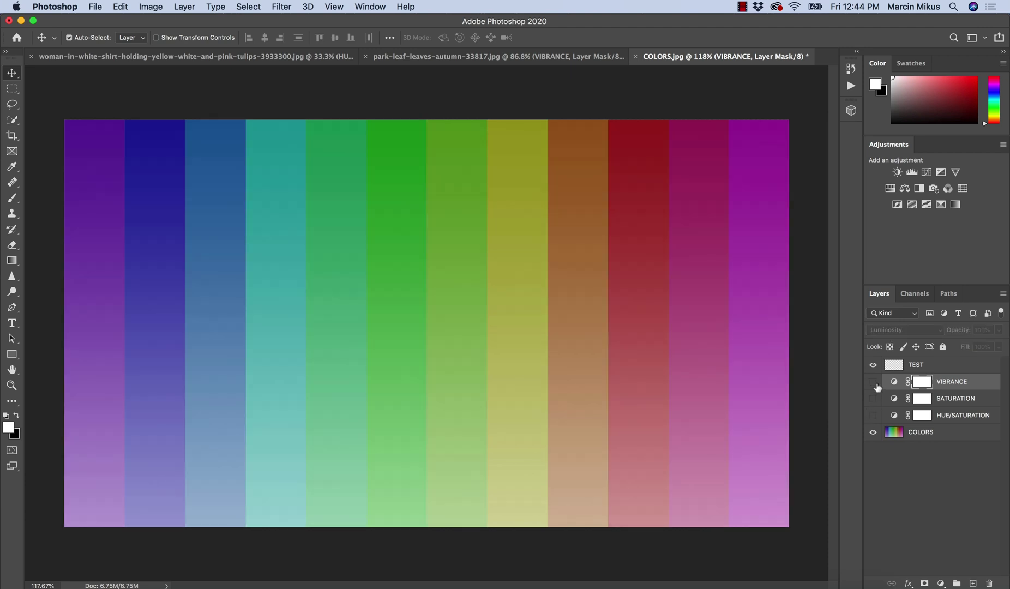
click(873, 383)
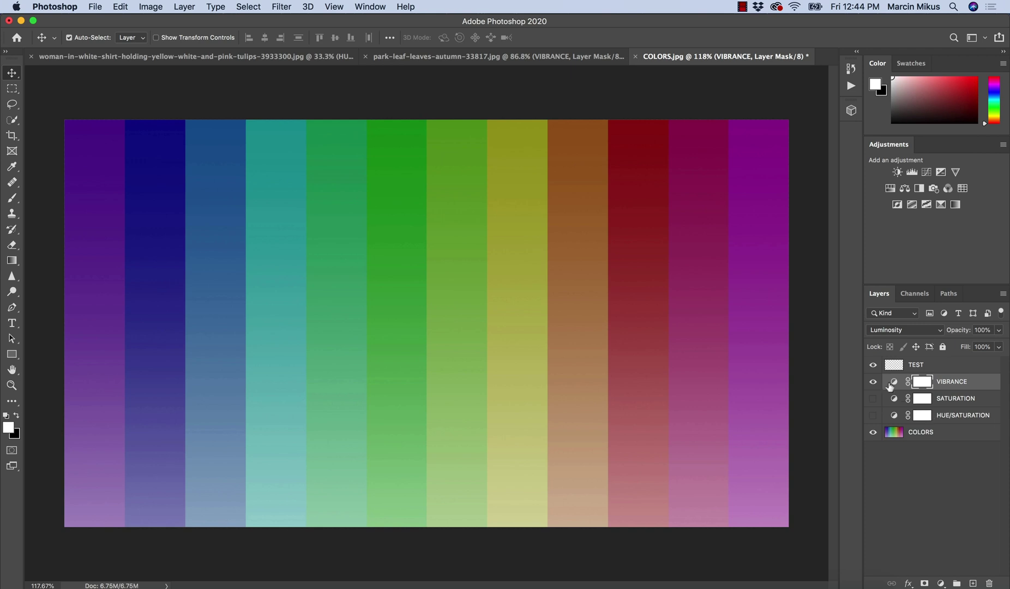
click(873, 382)
click(873, 382)
Set the VIBRANCE layer's blending mode back to Normal and hide the layer
click(902, 330)
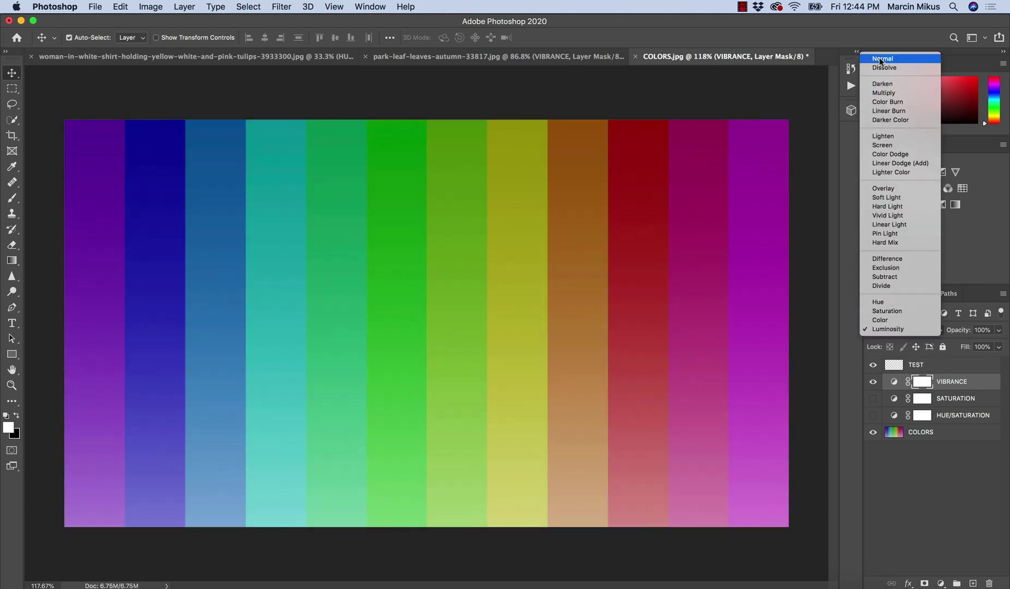
click(879, 58)
click(872, 382)
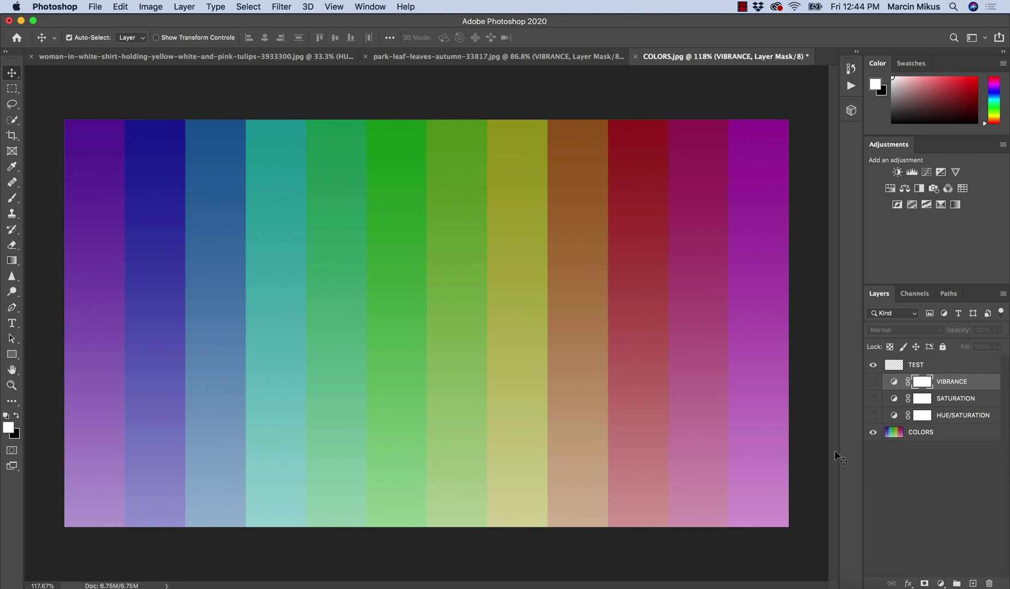
Switch to the photo of the woman with tulips, show its HUE/SATURATION layer and open that layer's settings
click(154, 57)
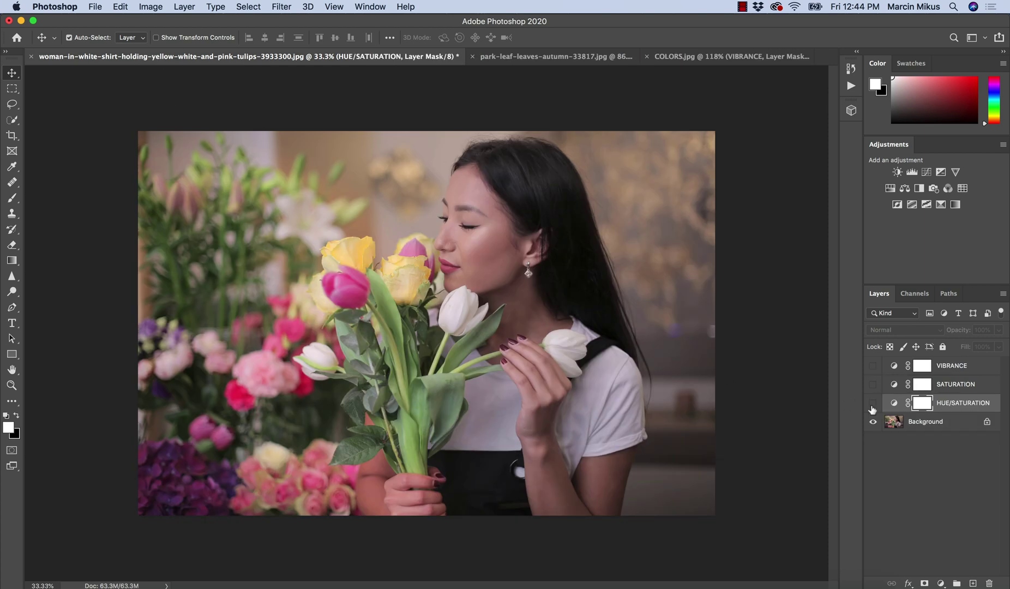
click(873, 403)
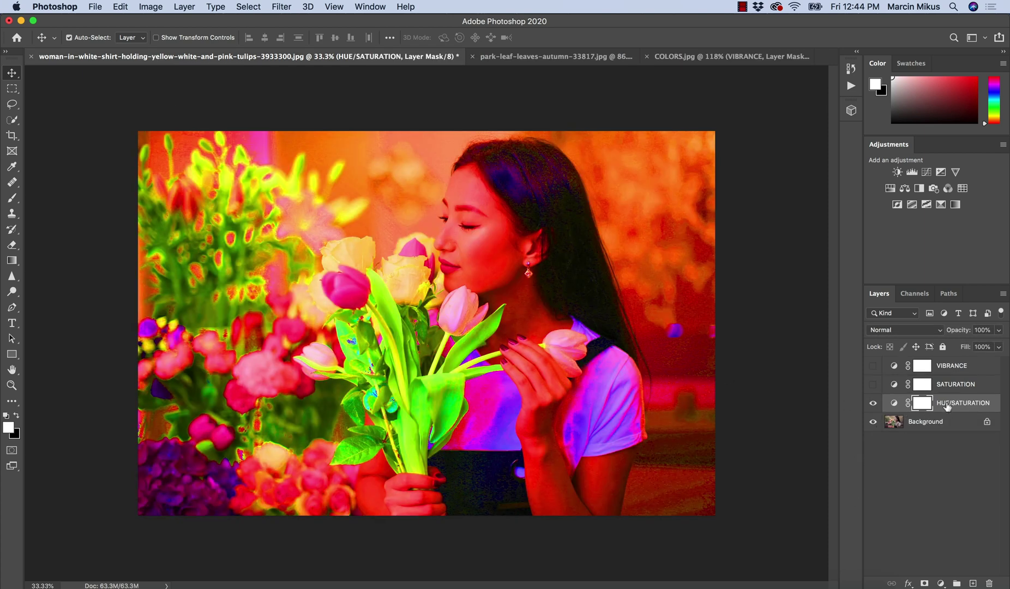
click(895, 404)
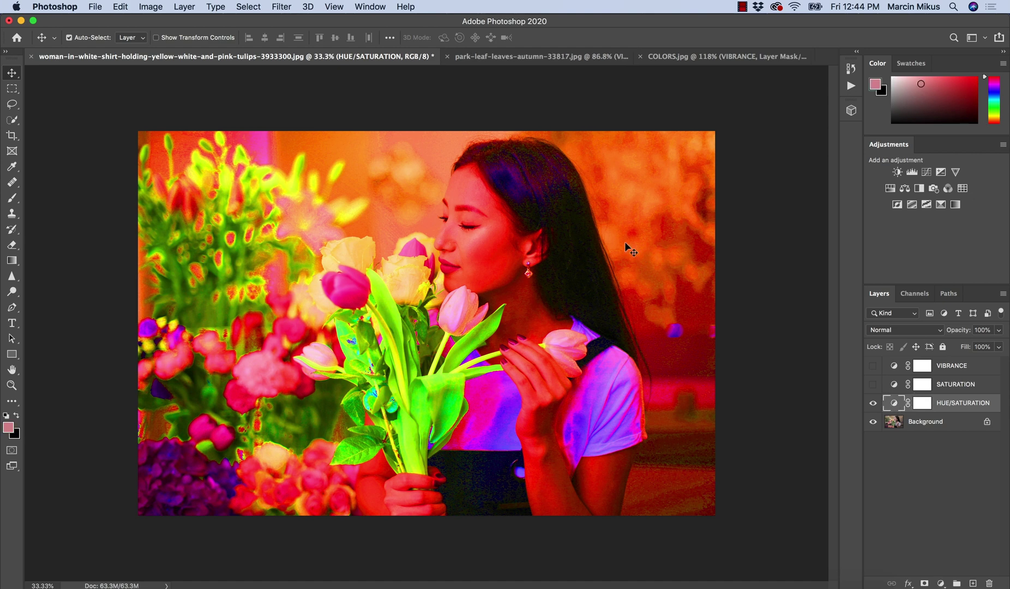
click(895, 404)
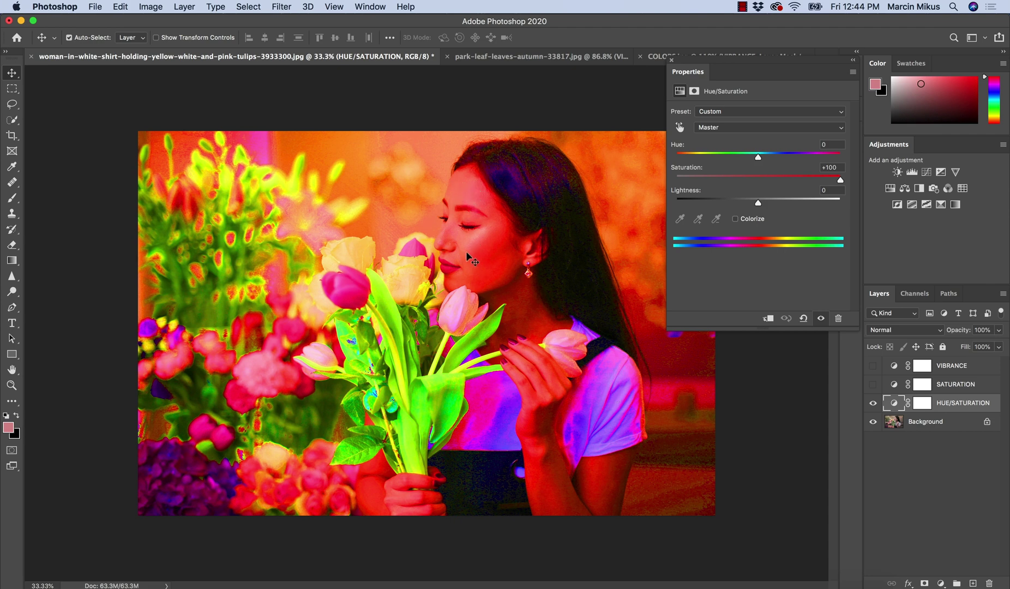
Compare the photo with and without the HUE/SATURATION layer, set its saturation to +23 and leave the layer hidden
click(873, 403)
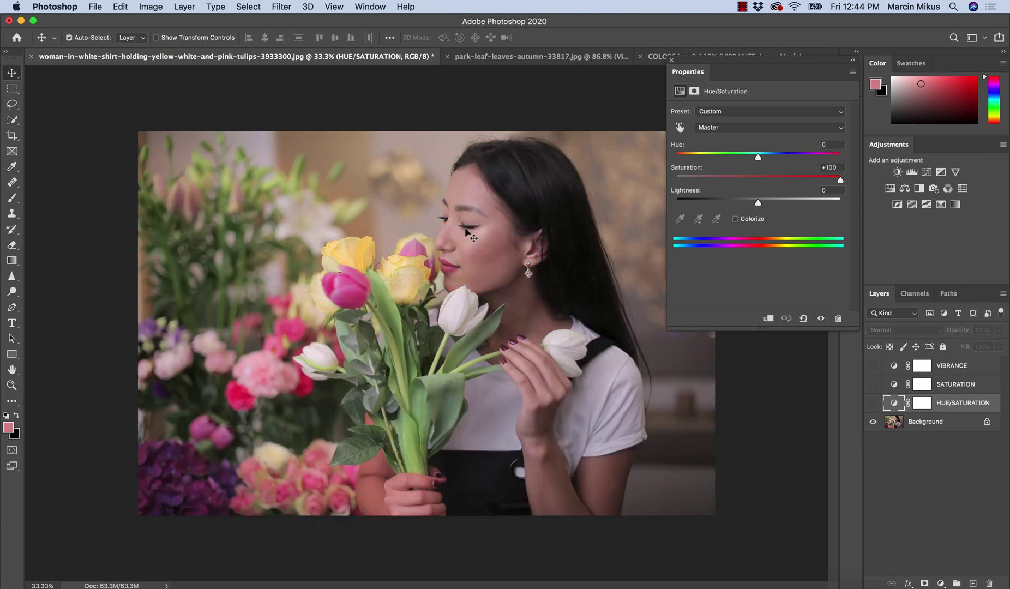
click(873, 402)
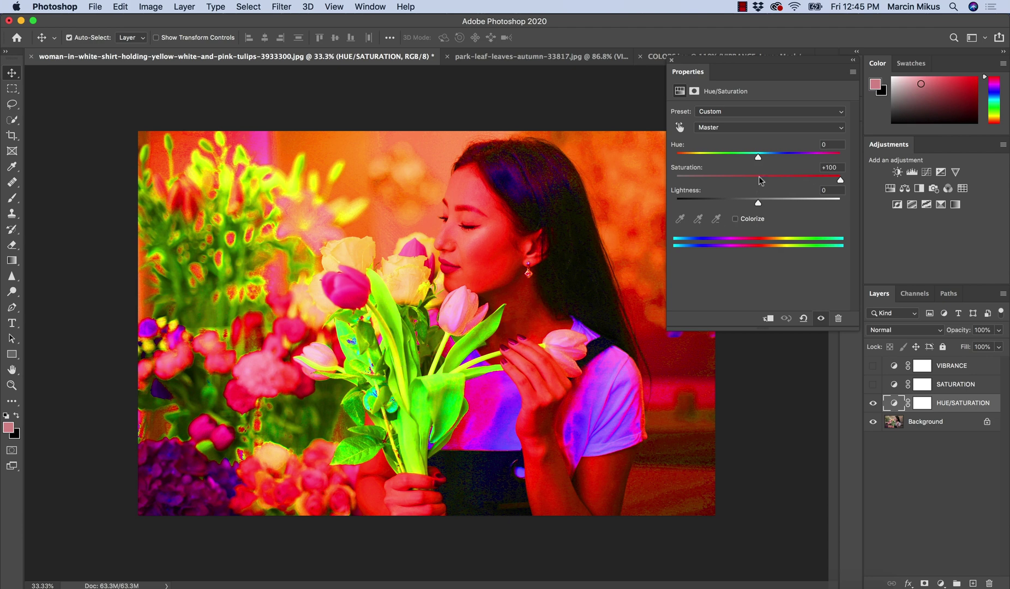
mouse_move(762, 180)
mouse_down()
mouse_move(785, 180)
mouse_move(773, 178)
mouse_up()
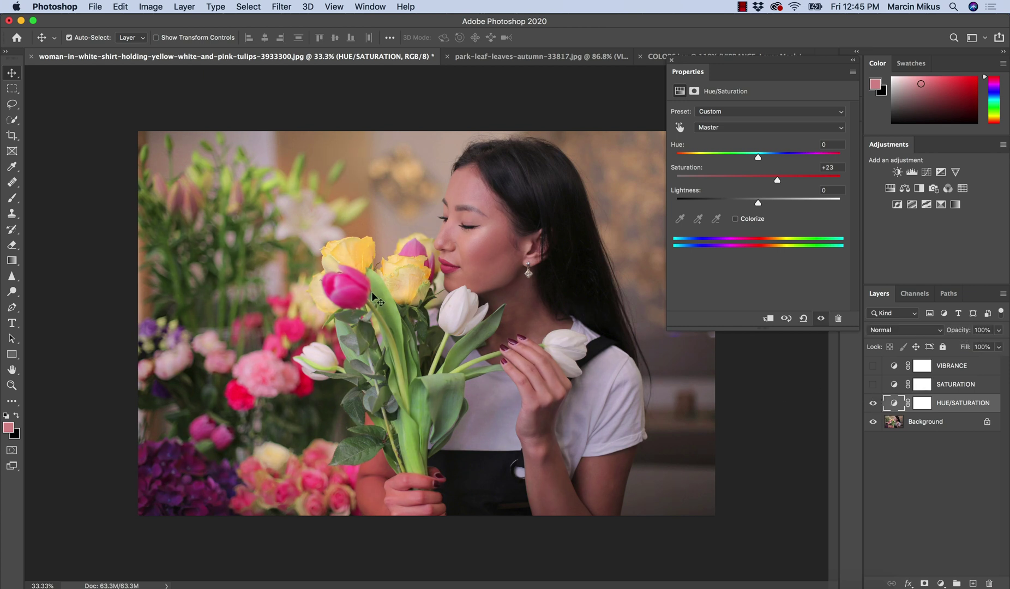
click(873, 402)
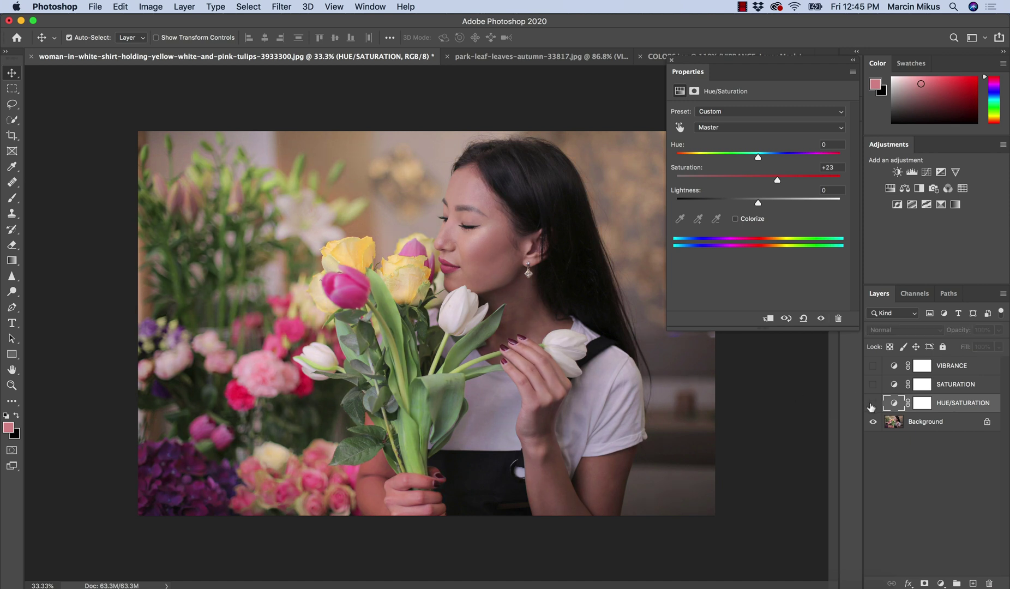
Examine the SATURATION layer's settings and compare the tulip photo with that layer shown and hidden
click(873, 384)
click(895, 387)
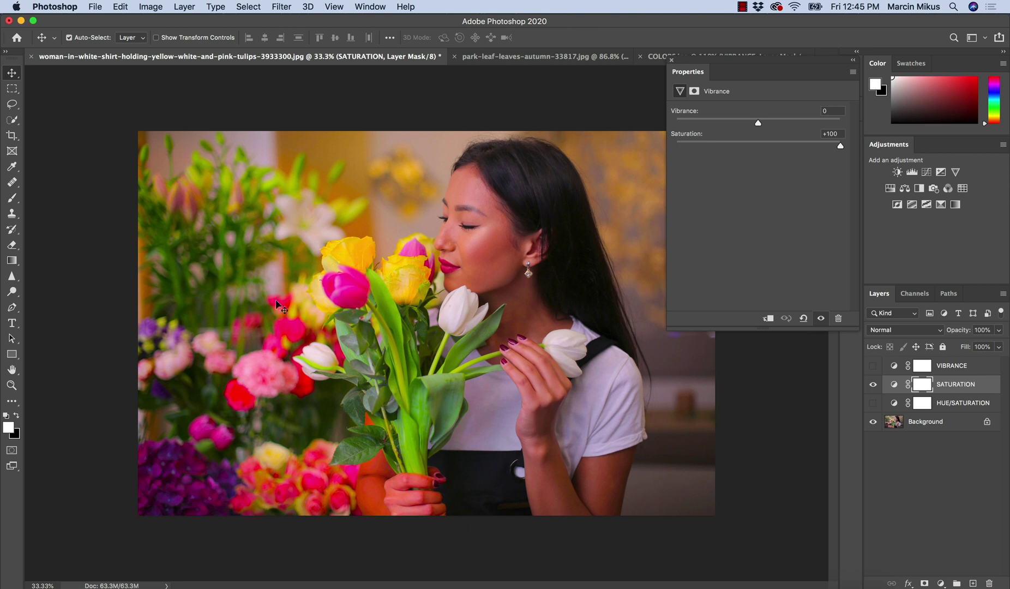
click(873, 385)
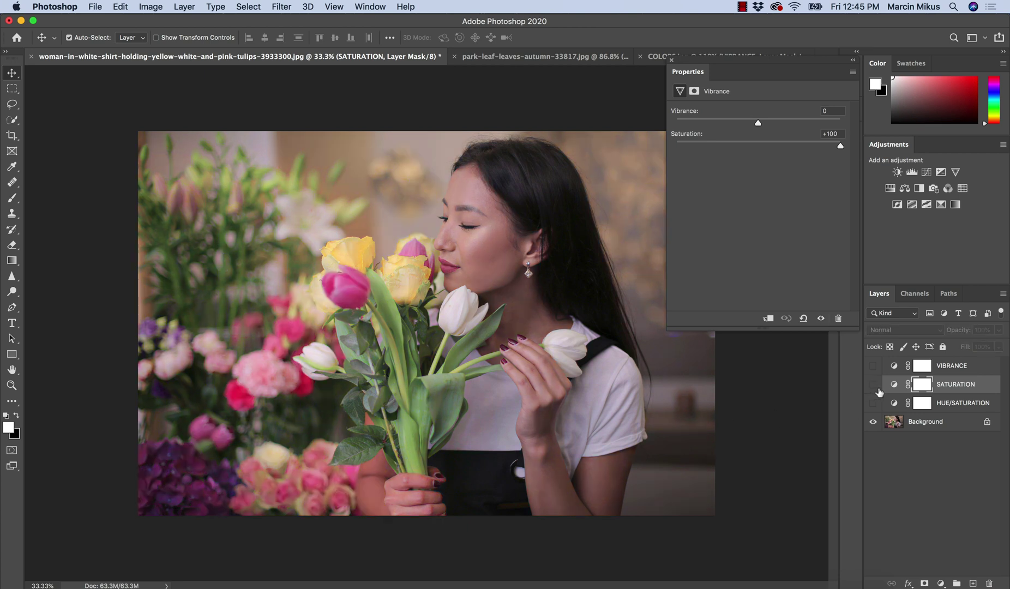
click(873, 384)
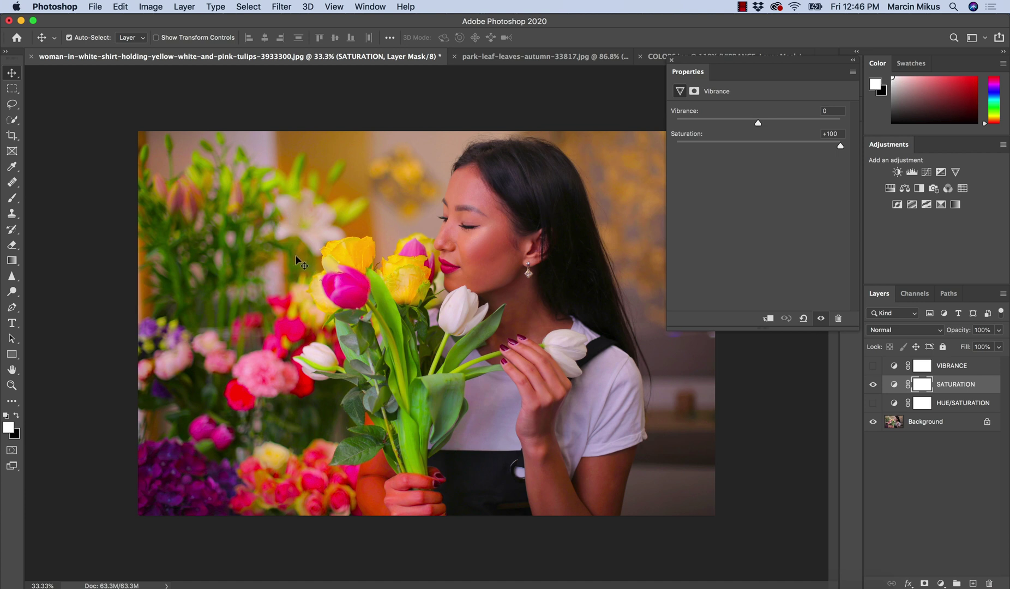
click(873, 385)
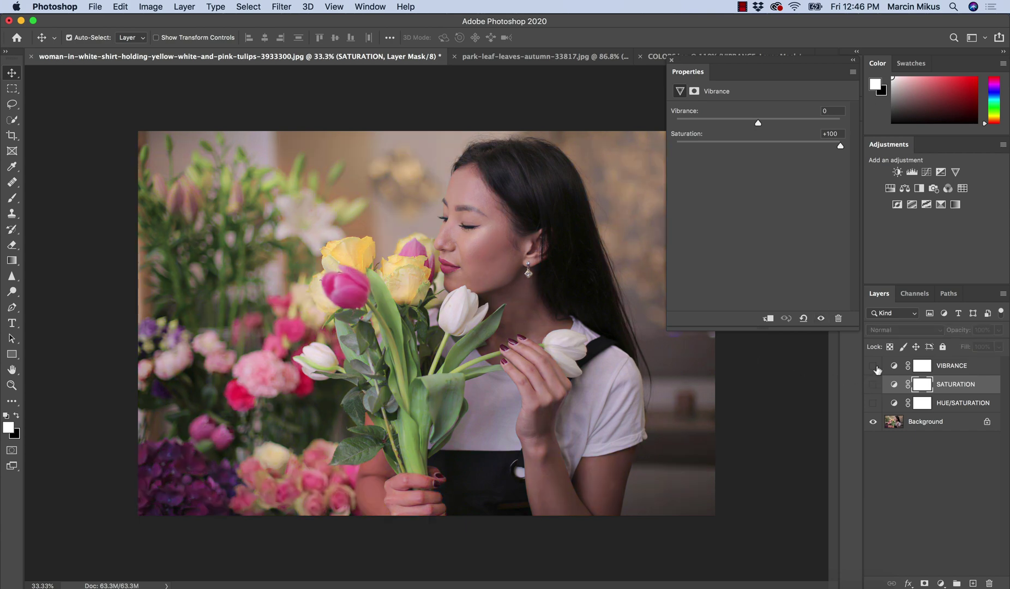
Show the VIBRANCE layer with its settings, toggling it repeatedly to compare the tulip photo, and leave it visible
click(873, 366)
click(899, 372)
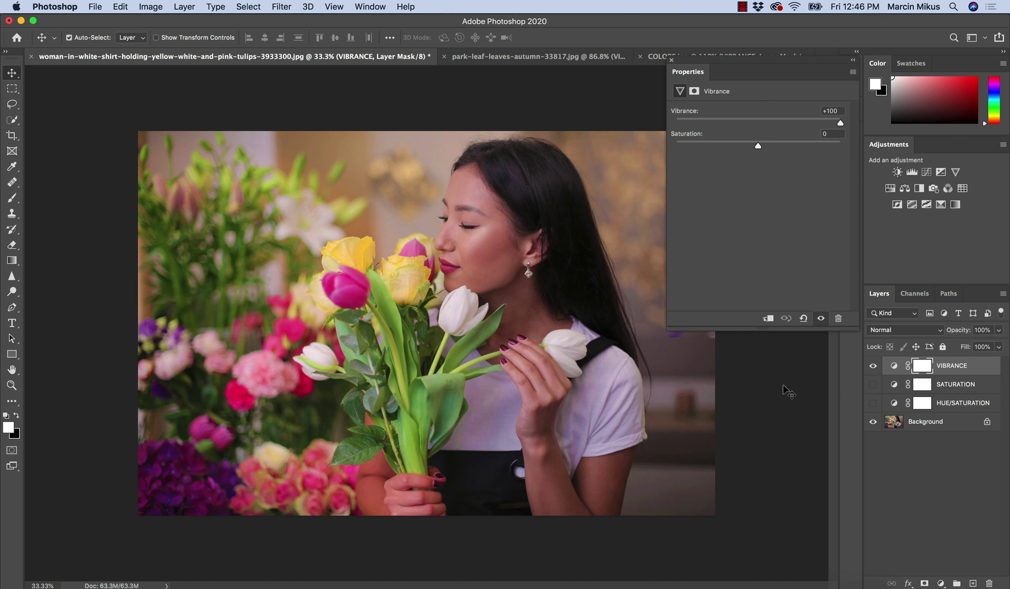
click(874, 366)
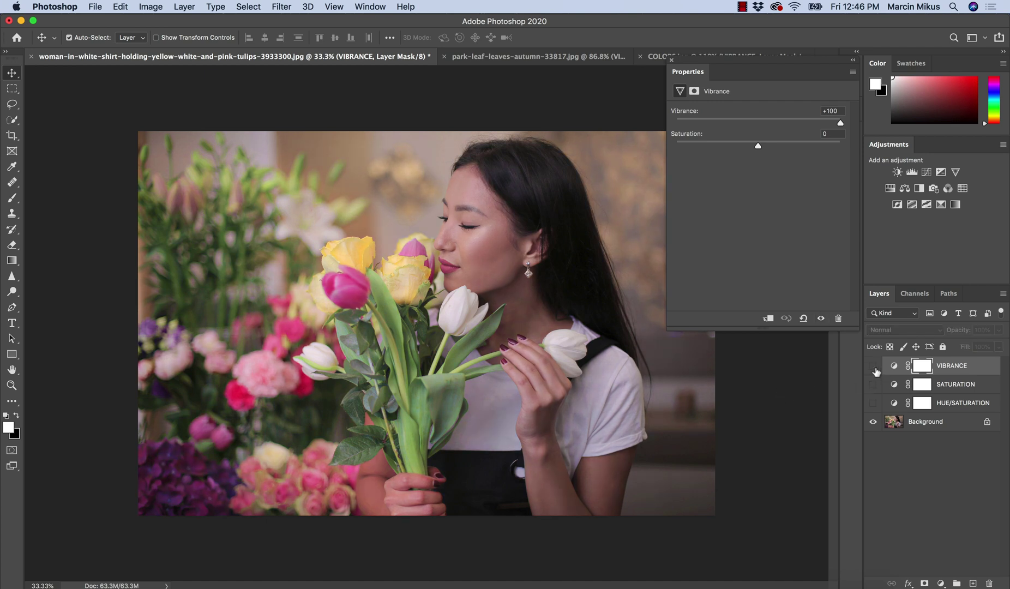
click(874, 367)
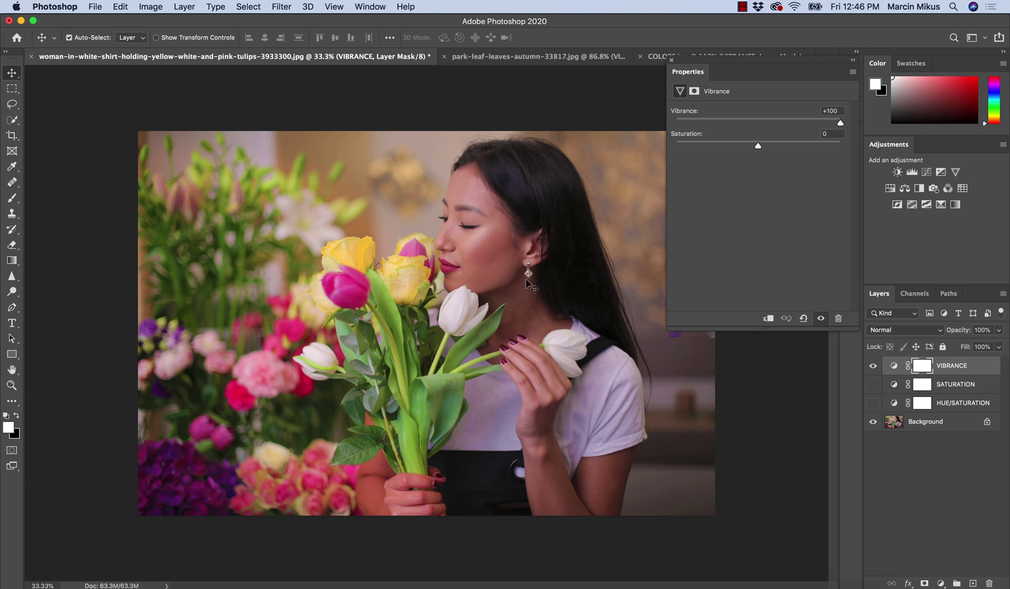
click(874, 365)
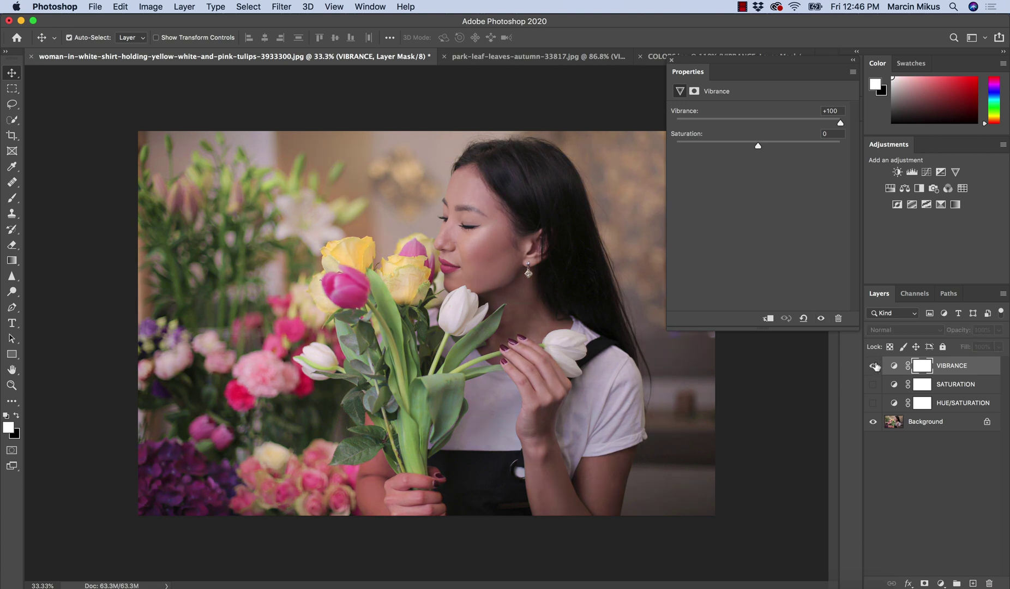
click(875, 365)
click(875, 366)
click(874, 366)
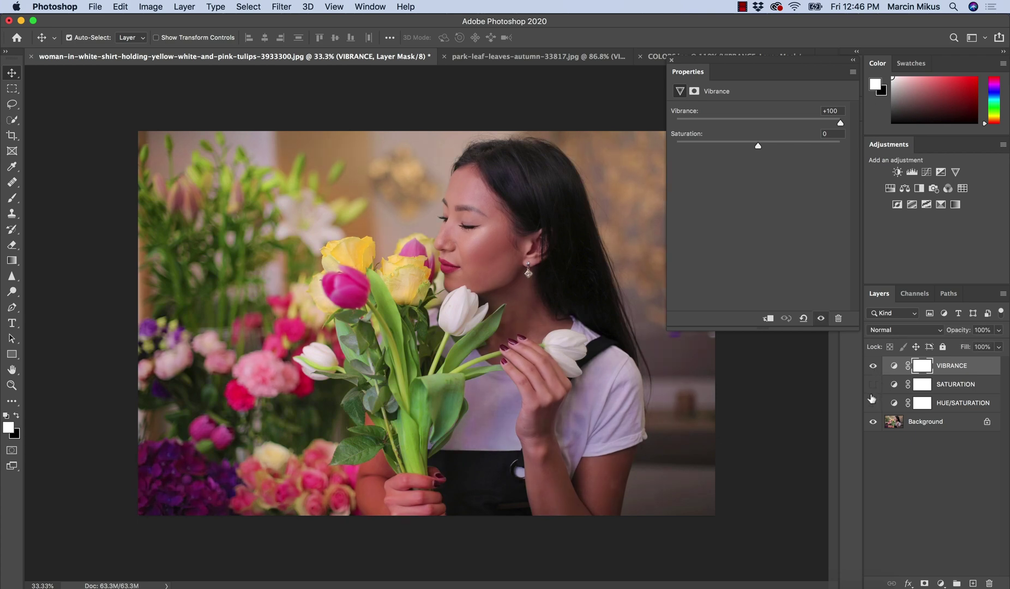
Switch to the autumn leaves photo and hide its VIBRANCE and SATURATION layers
click(513, 57)
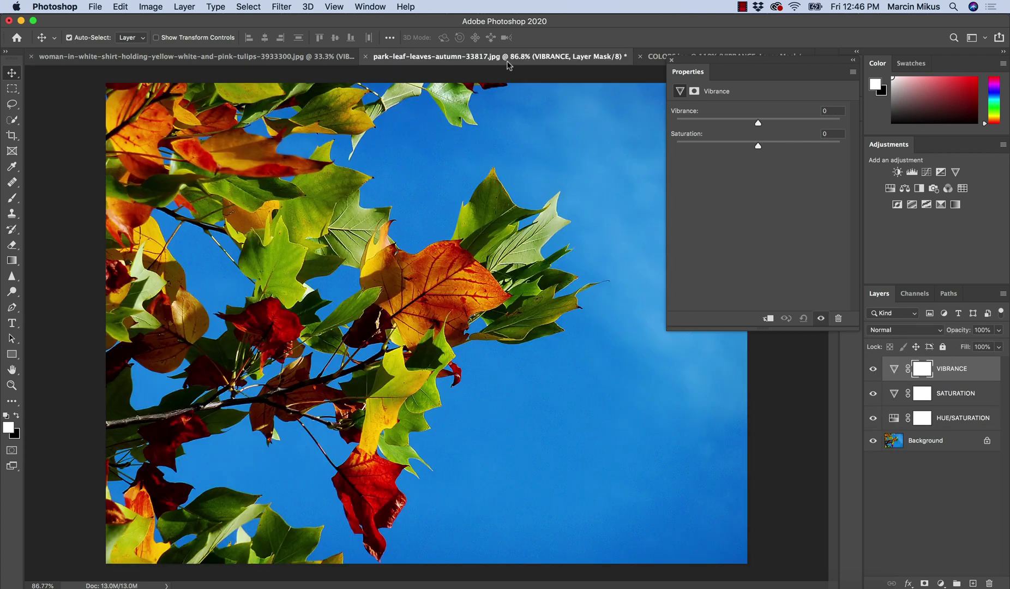
click(672, 61)
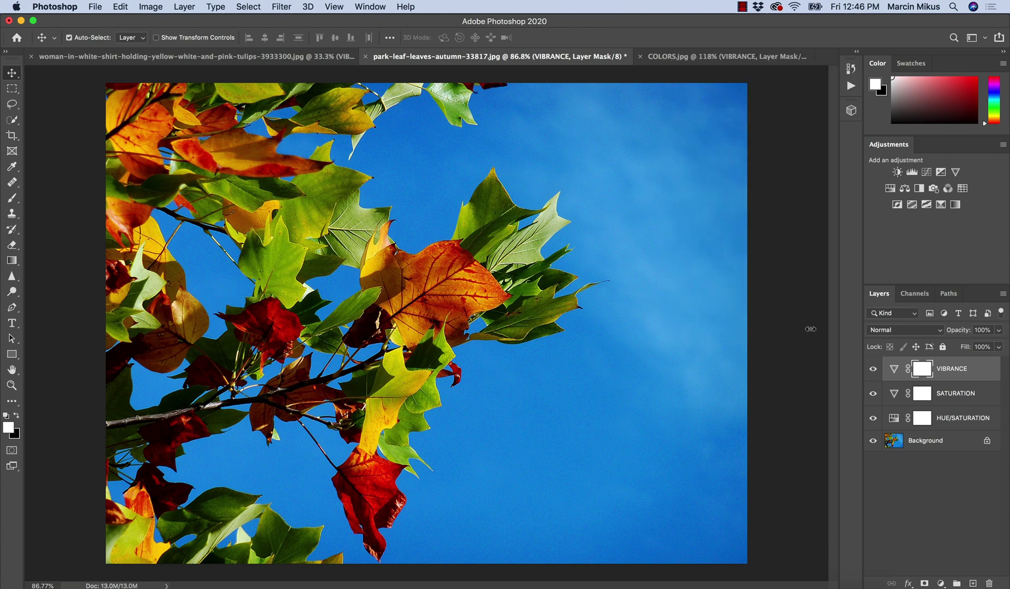
click(873, 369)
click(872, 393)
Set the saturation of the leaves photo's HUE/SATURATION layer to +100
double_click(893, 419)
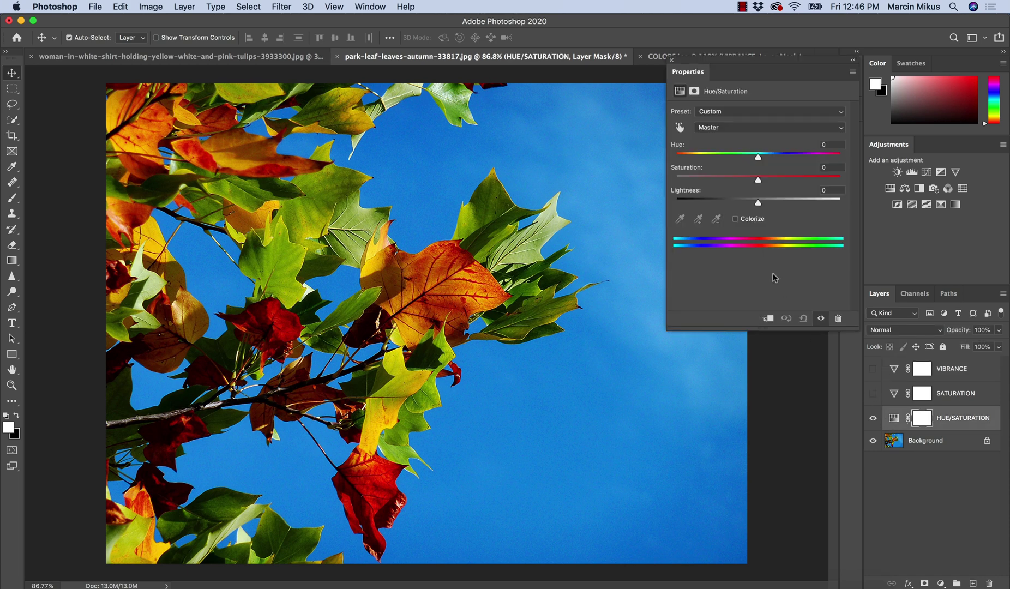
drag(758, 180, 860, 174)
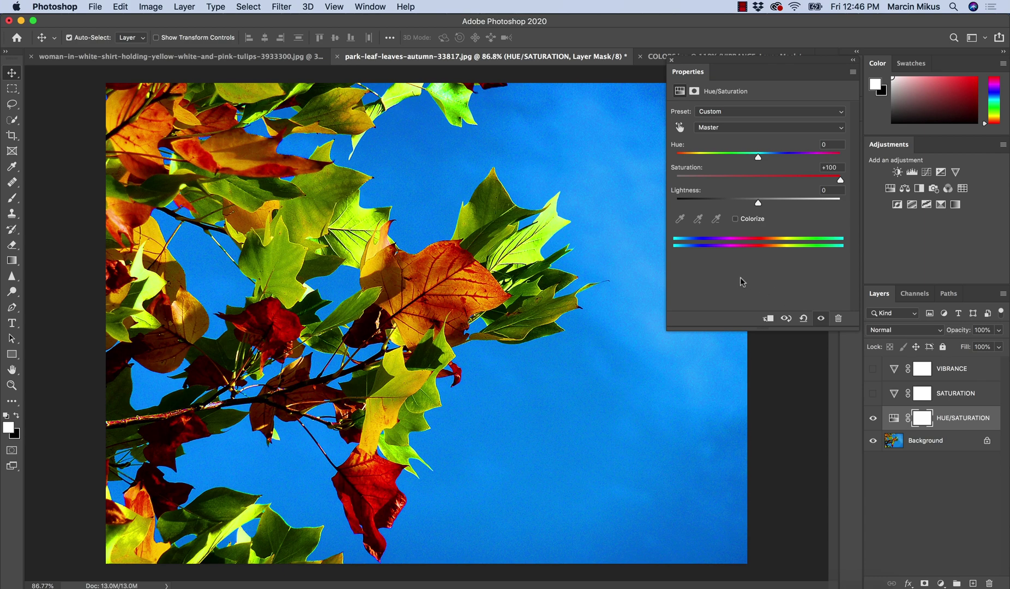
Toggle the HUE/SATURATION layer repeatedly to compare its effect on the autumn leaves photo, and leave it hidden
click(873, 419)
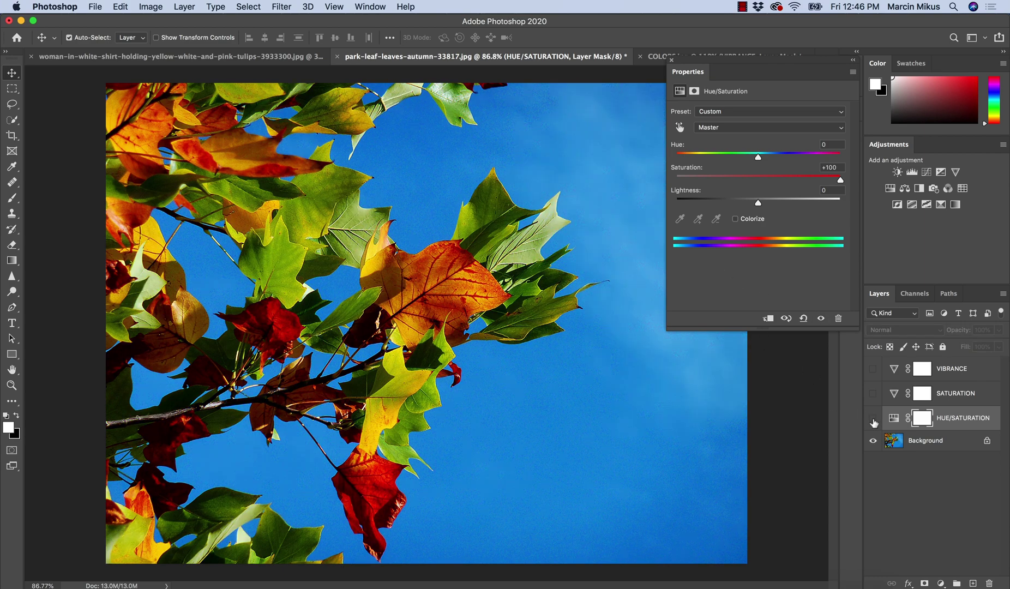
click(873, 419)
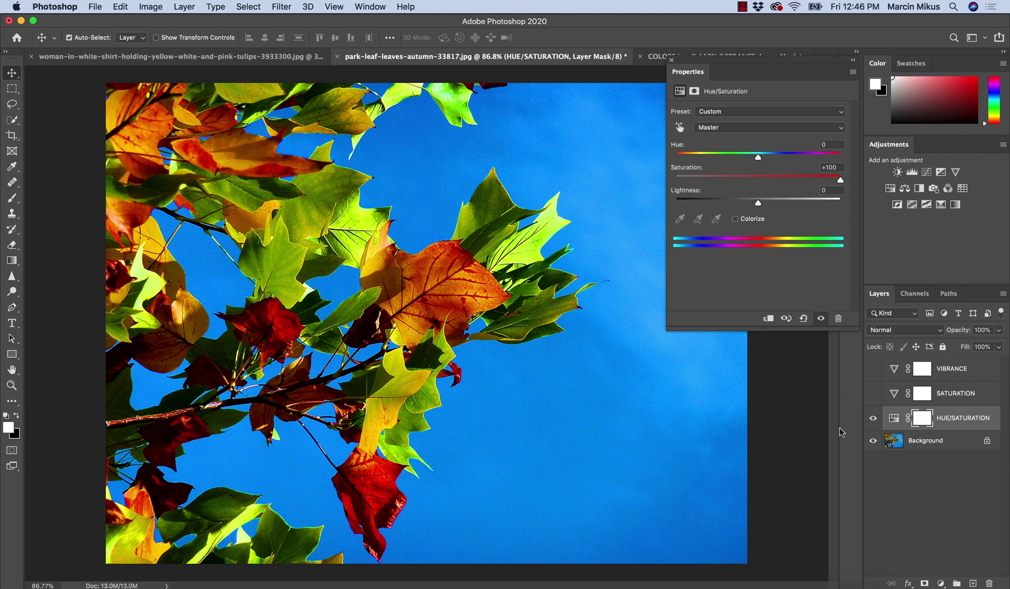
click(873, 419)
click(873, 418)
click(874, 420)
click(873, 420)
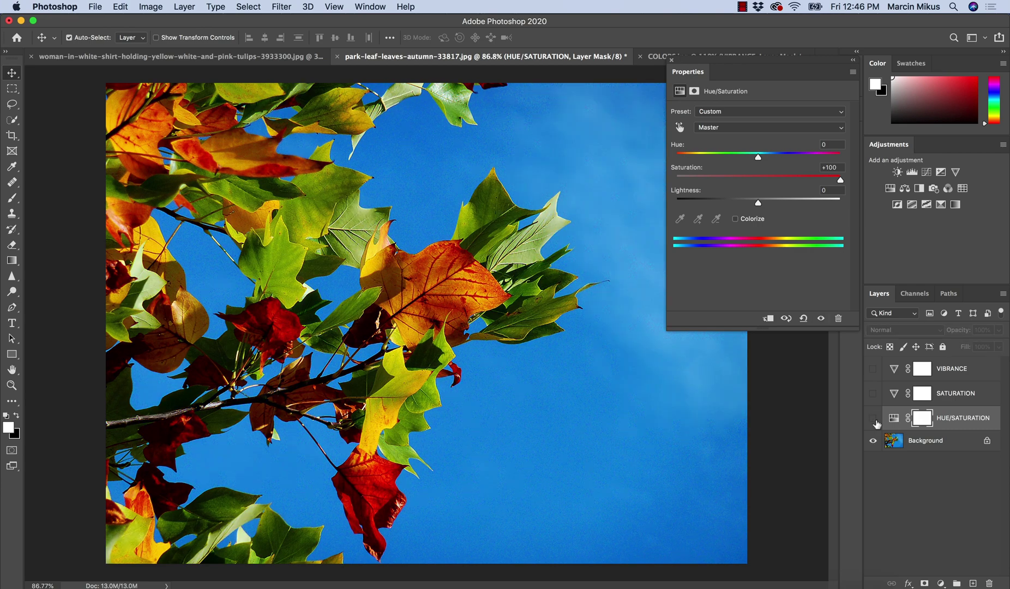
click(875, 419)
click(874, 420)
Show the SATURATION layer of the leaves photo and set its saturation to +100
click(873, 394)
click(895, 397)
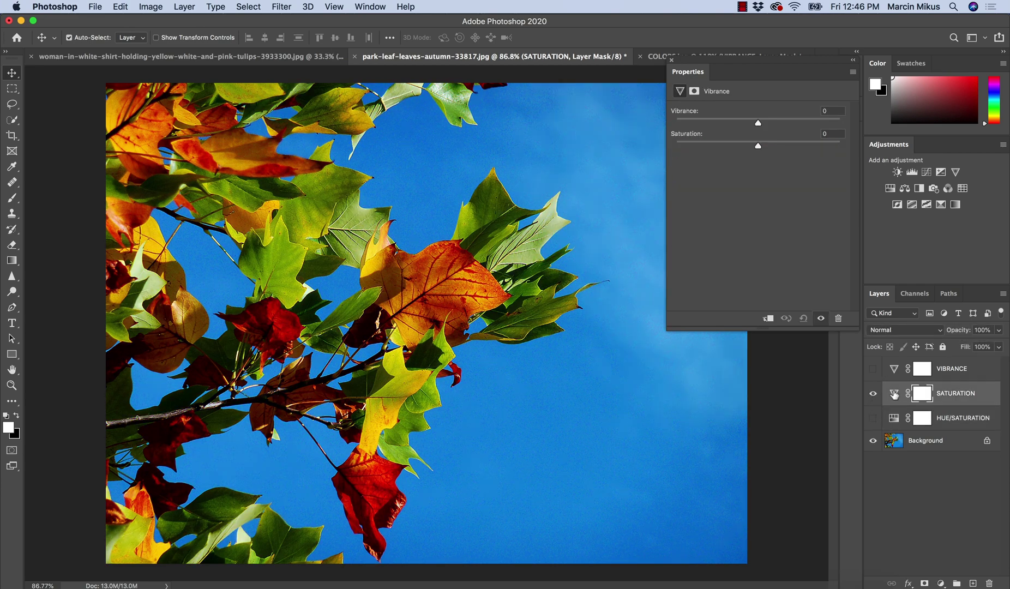
drag(755, 143, 851, 141)
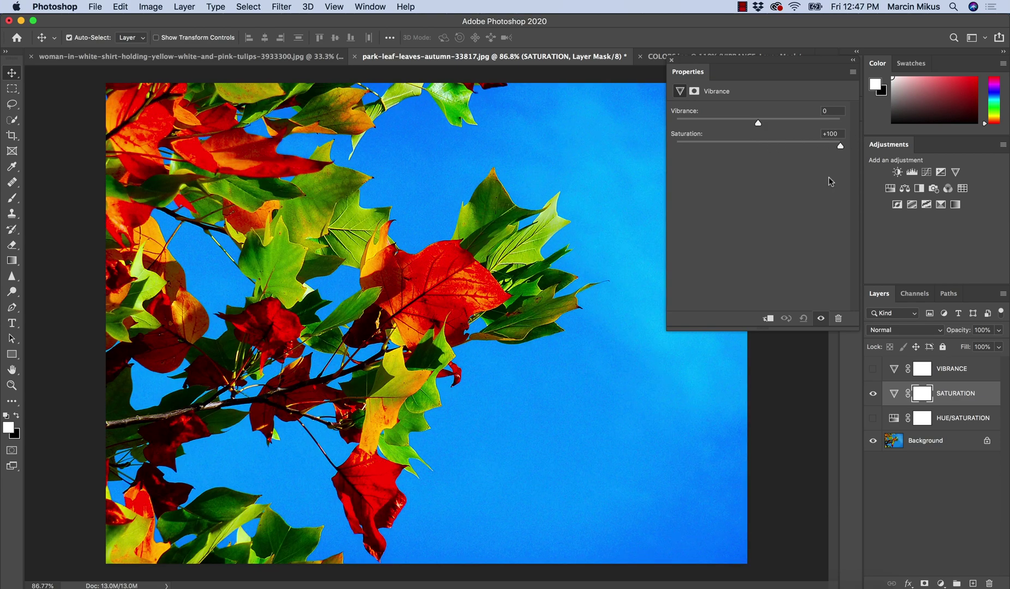
Toggle the SATURATION layer repeatedly to compare its effect on the leaves and sky, and leave it hidden
click(875, 393)
click(874, 393)
click(874, 393)
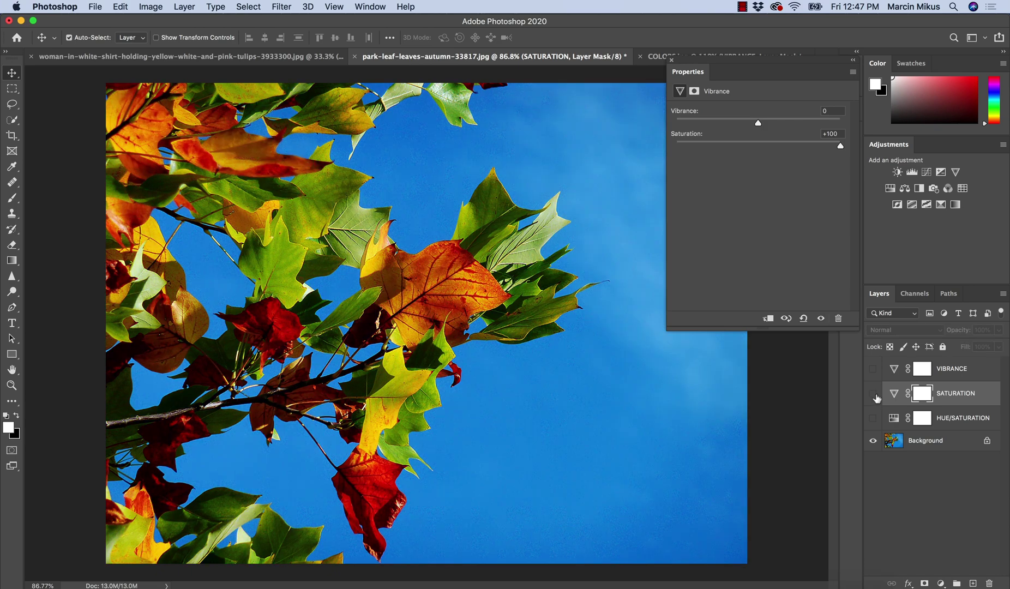
click(874, 394)
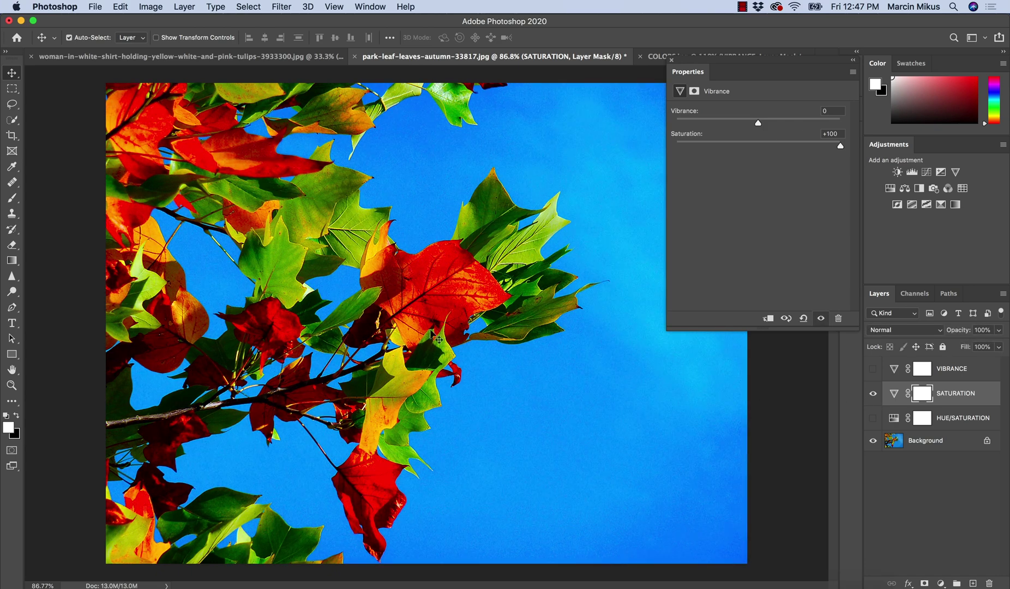
click(874, 393)
click(873, 394)
click(873, 393)
click(873, 394)
click(873, 393)
click(874, 395)
click(874, 395)
click(874, 395)
click(874, 395)
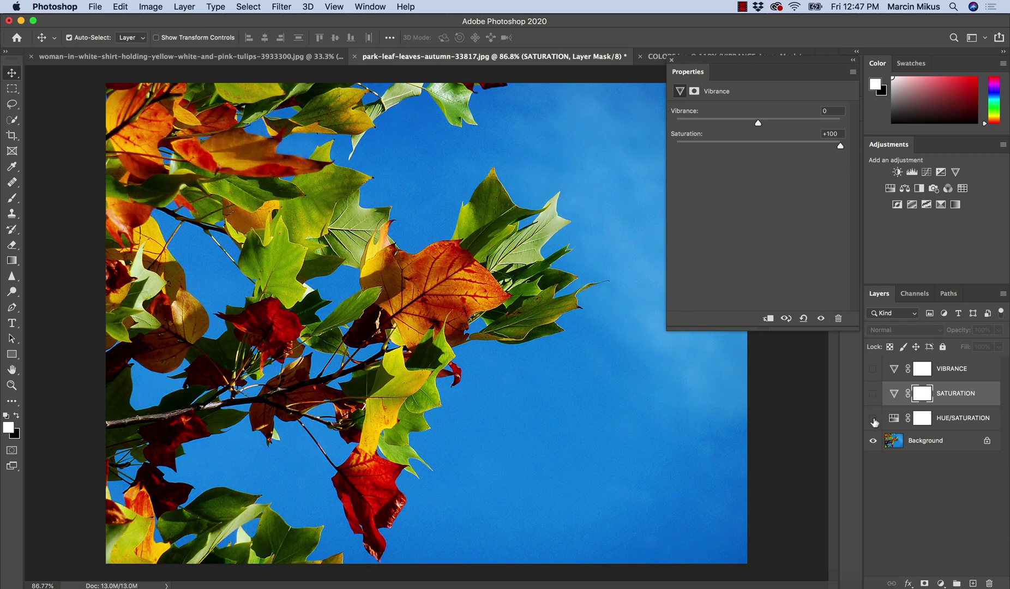
Compare the leaves photo with the HUE/SATURATION layer and the SATURATION layer each shown on its own and hidden
click(873, 420)
click(874, 420)
click(875, 420)
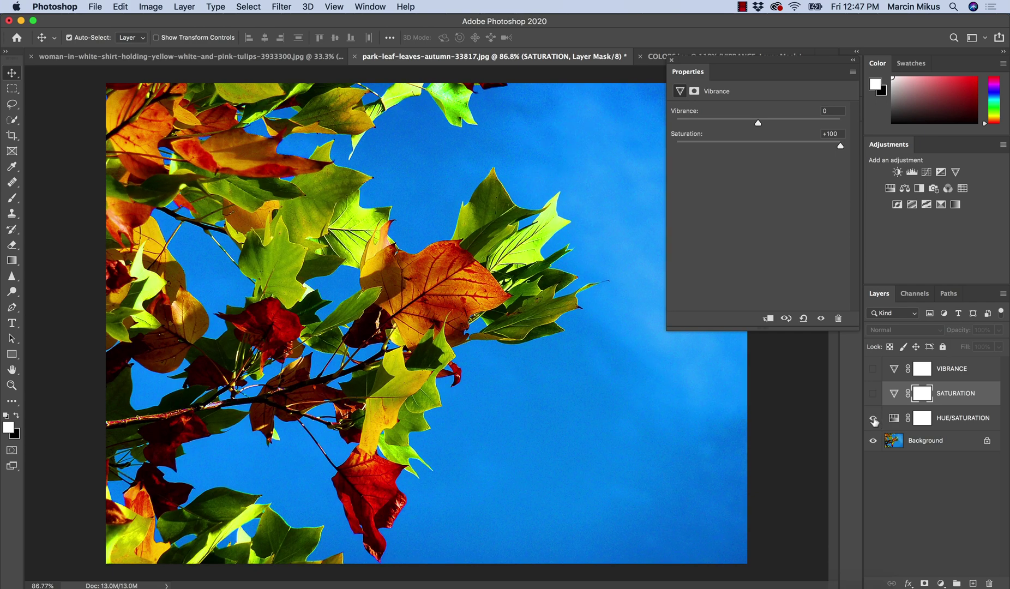
click(873, 419)
click(874, 420)
click(875, 421)
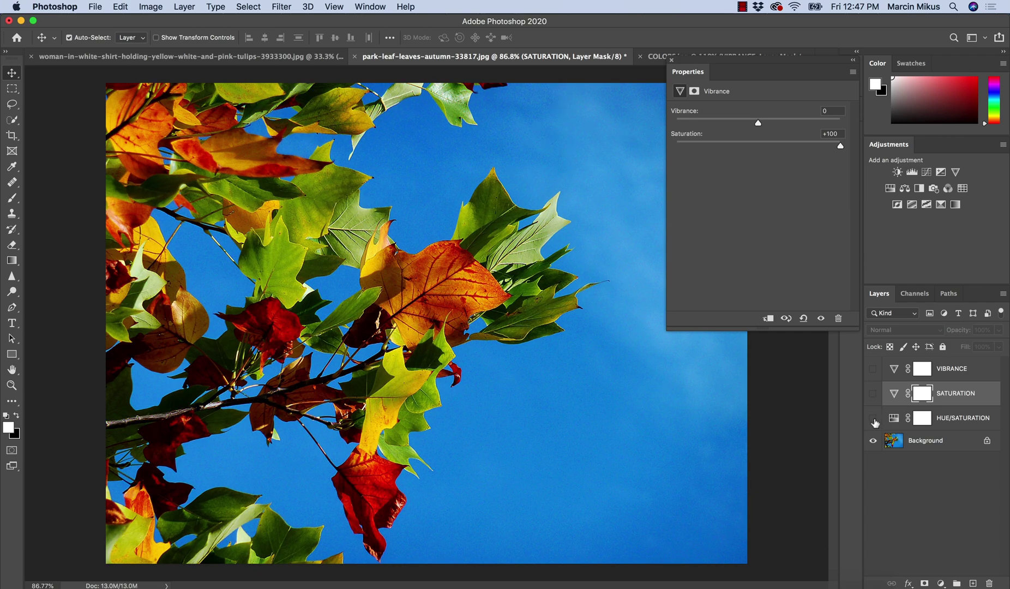
click(874, 420)
click(874, 420)
click(873, 395)
click(874, 395)
Show the VIBRANCE layer of the leaves photo and set its vibrance to +100
click(875, 369)
click(893, 371)
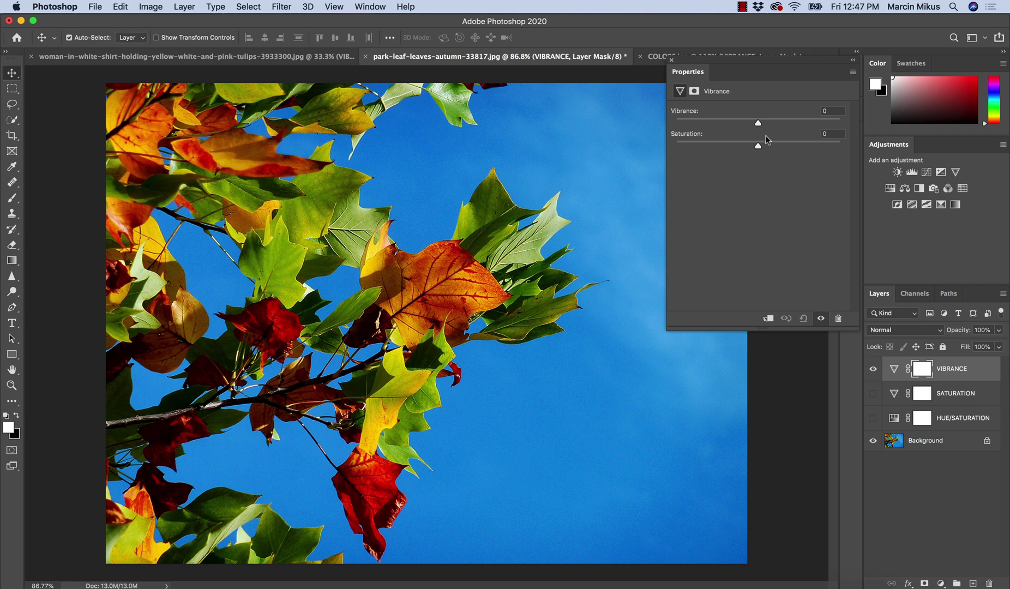
drag(758, 123, 883, 120)
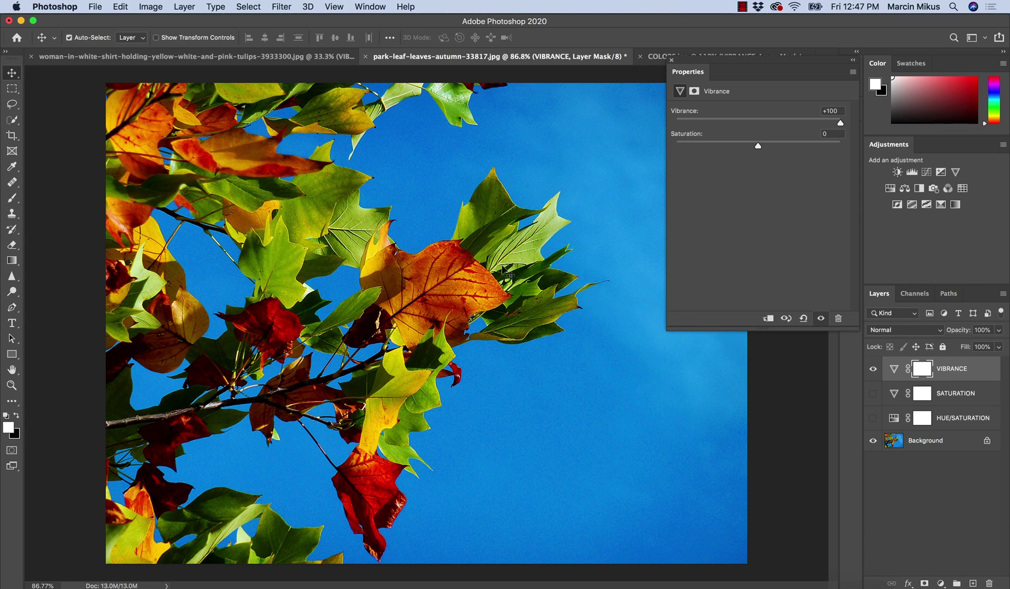
Close the adjustment properties and compare the leaves and sky up close with the VIBRANCE layer hidden and shown
key(z)
drag(465, 247, 507, 247)
key(v)
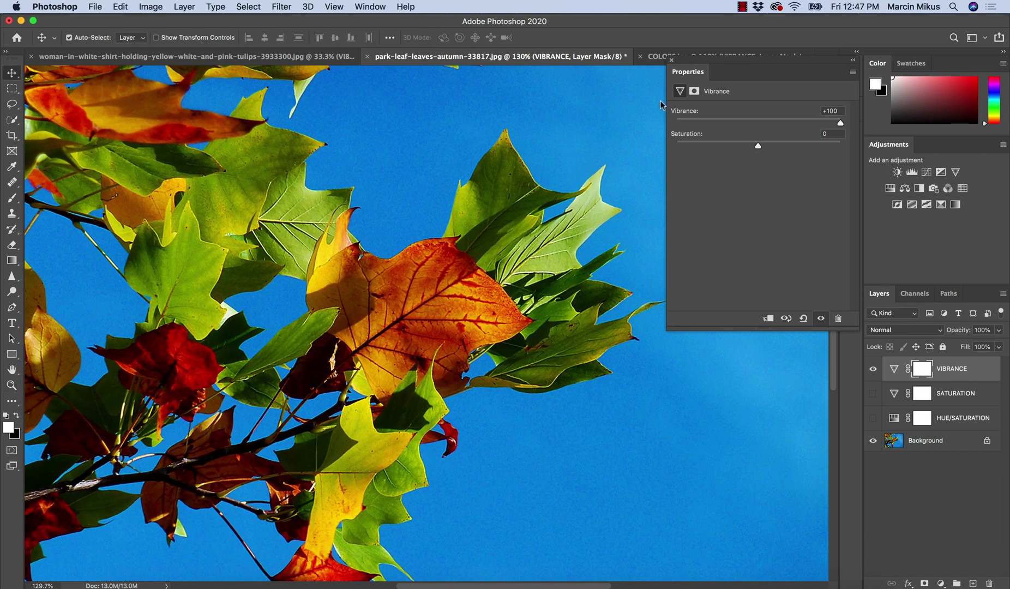
click(670, 63)
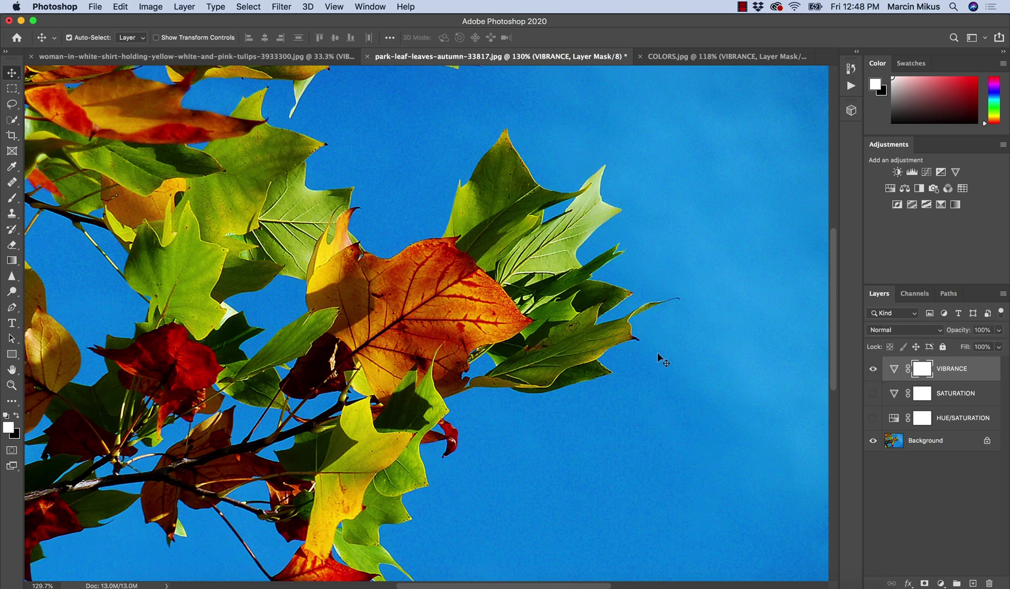
scroll(659, 356, right, 5)
scroll(658, 356, up, 2)
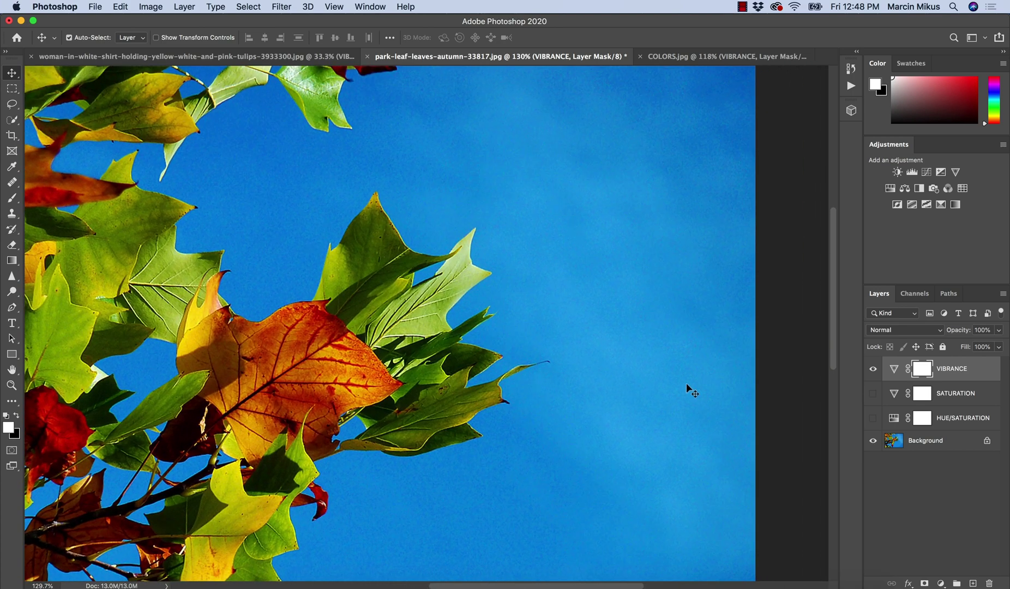
click(874, 370)
click(875, 370)
Hide the VIBRANCE layer while viewing the whole leaves photo, and switch to the COLORS.jpg stripe chart
key(z)
drag(573, 387, 537, 273)
key(v)
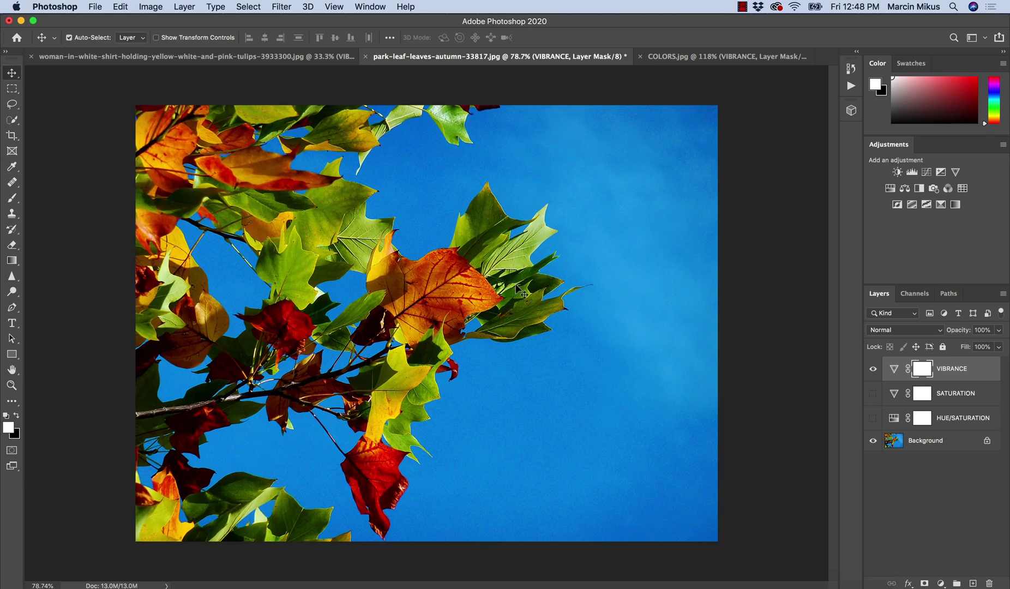
click(873, 369)
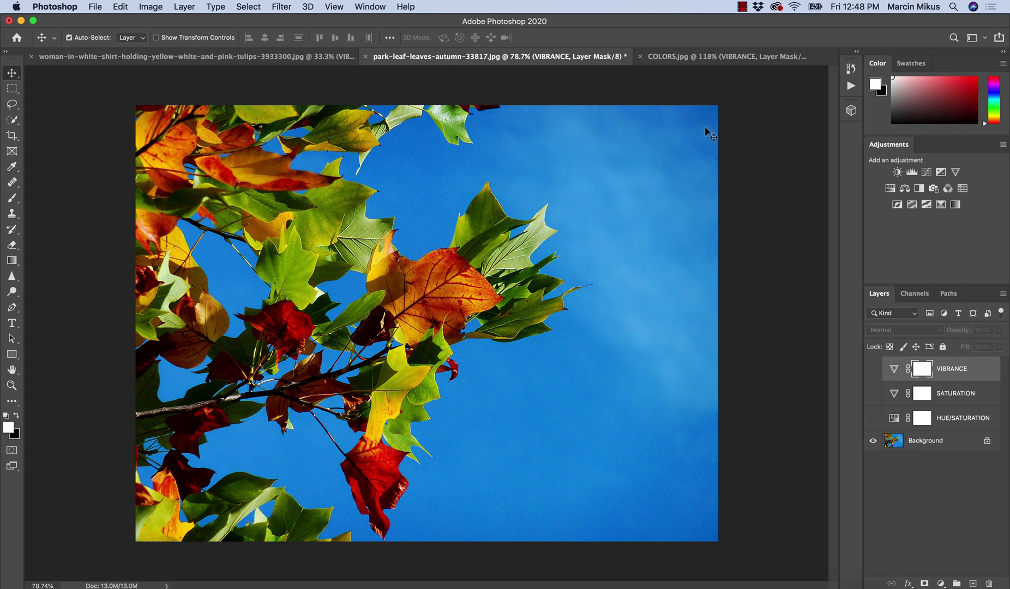
click(696, 55)
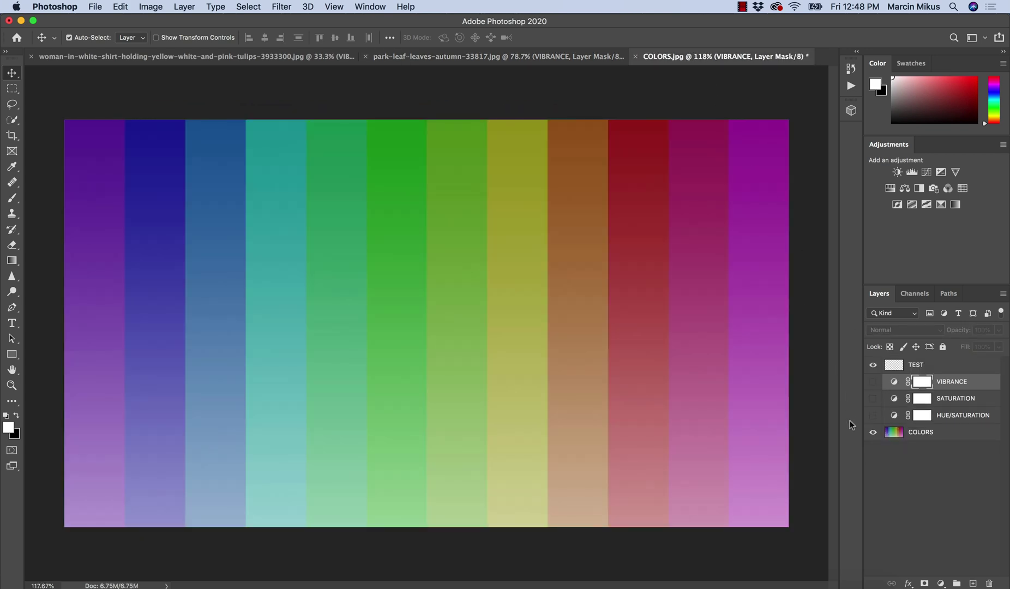